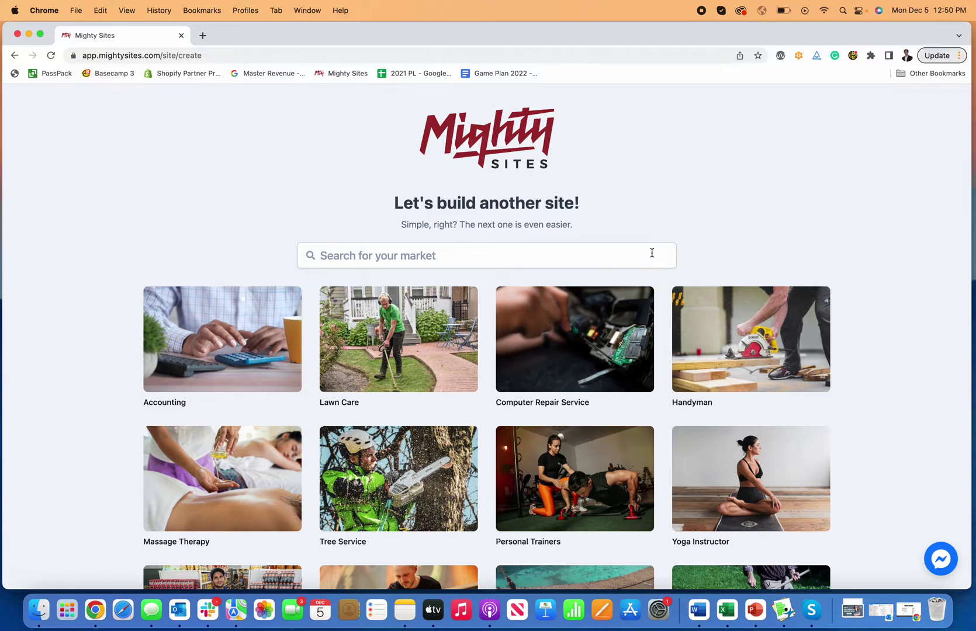
# - Search the market list for 'booke', then trim it to 'book' to show book-related markets
pyautogui.scroll(-15, 652, 253)
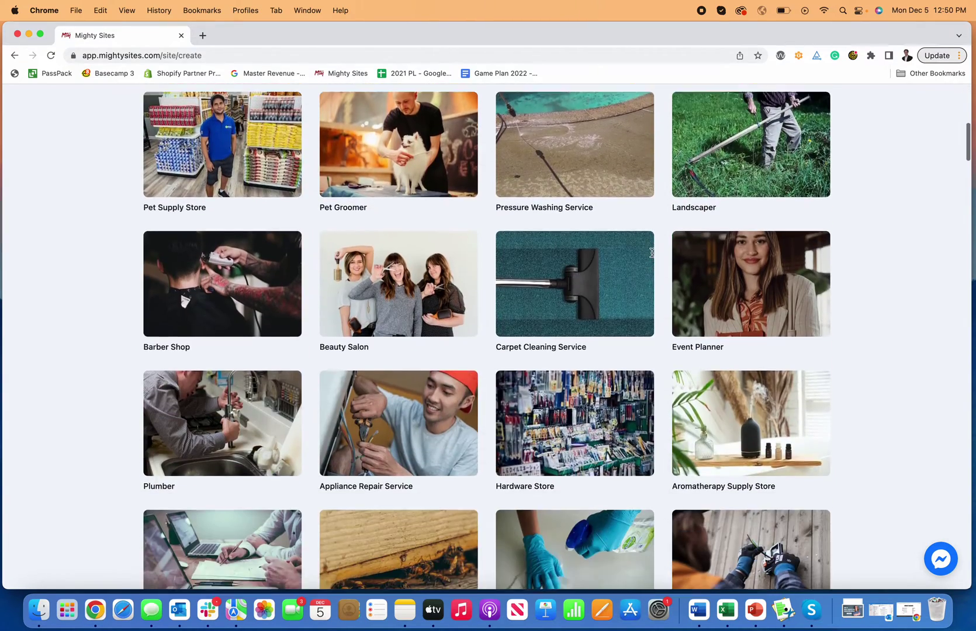
pyautogui.scroll(-5, 652, 257)
pyautogui.scroll(20, 652, 257)
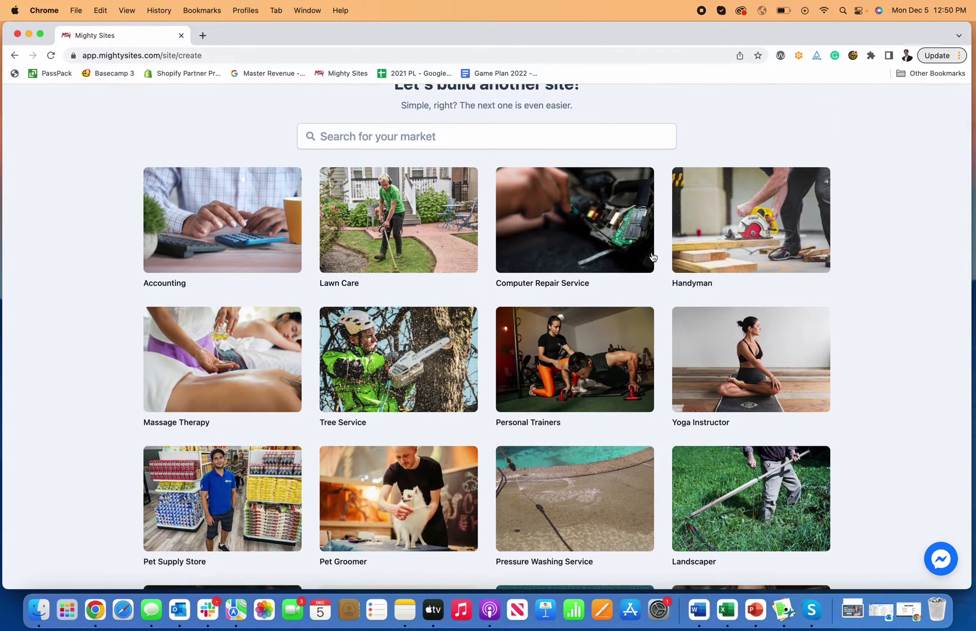
pyautogui.scroll(3, 652, 257)
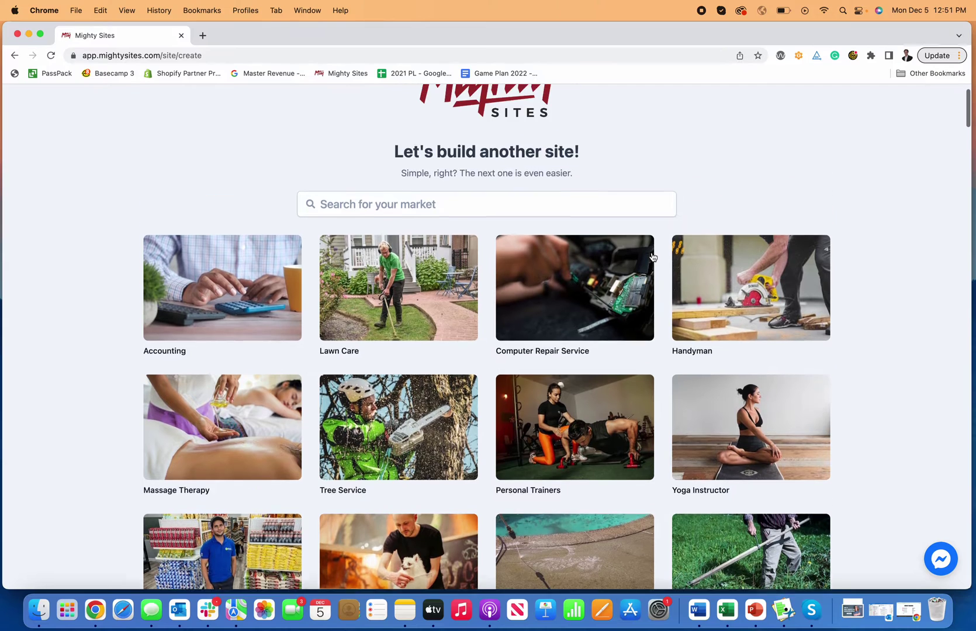
pyautogui.click(652, 253)
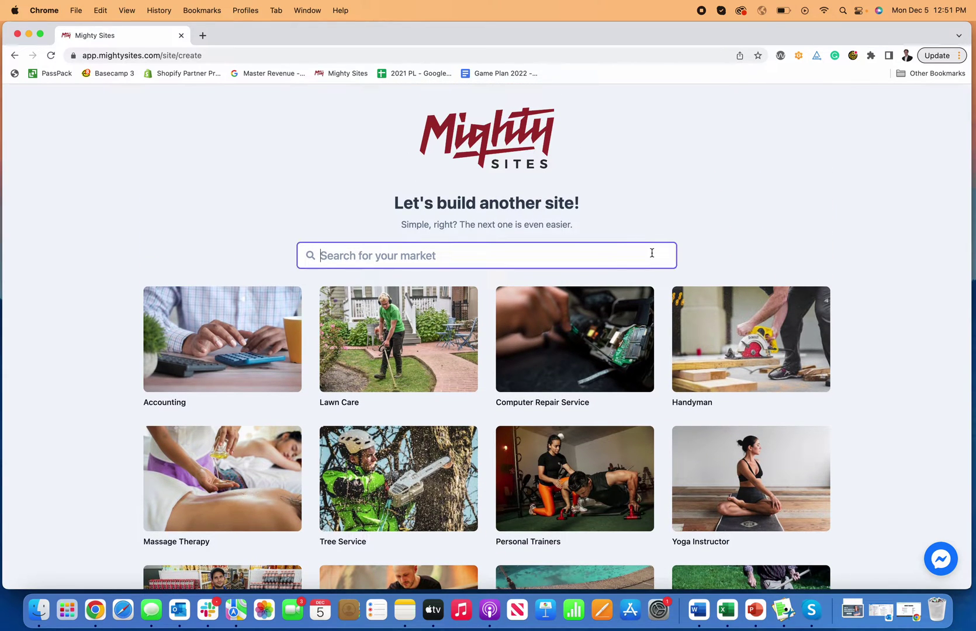
pyautogui.write('booke')
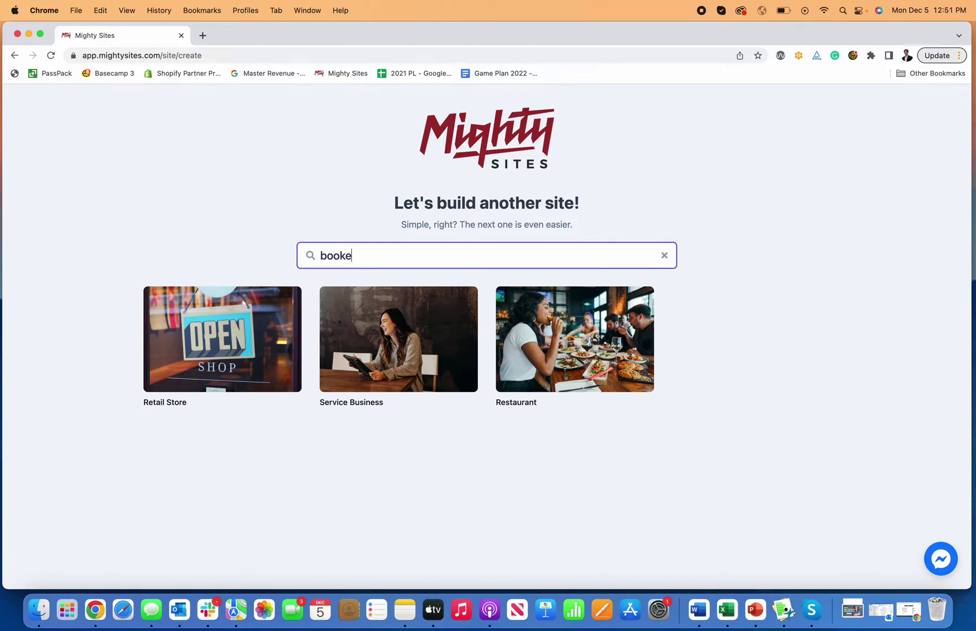
pyautogui.press('BackSpace')
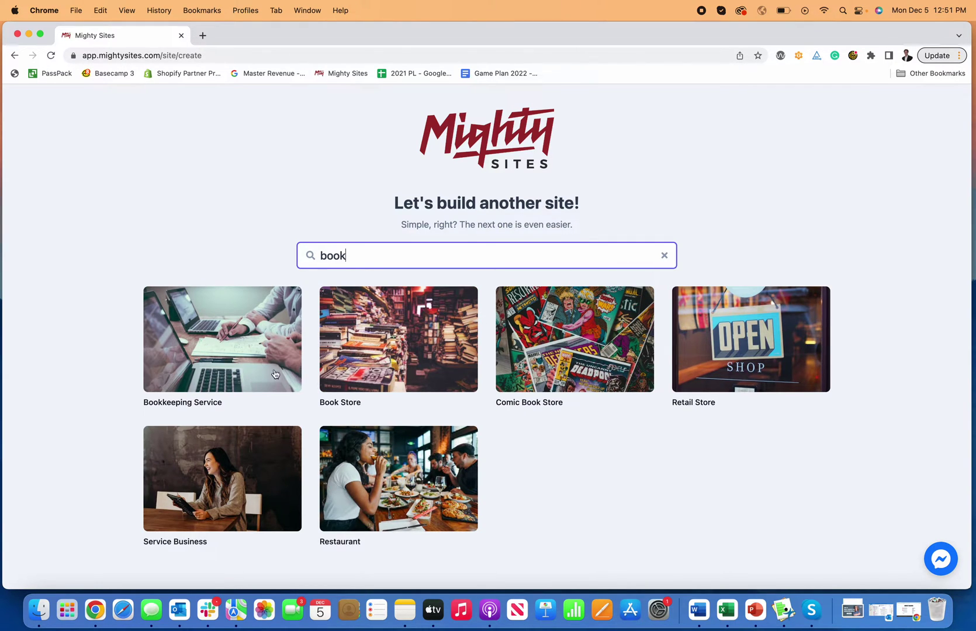
# - Choose the Bookkeeping Service market and enter the company name, city Denver and state CO
pyautogui.click(219, 350)
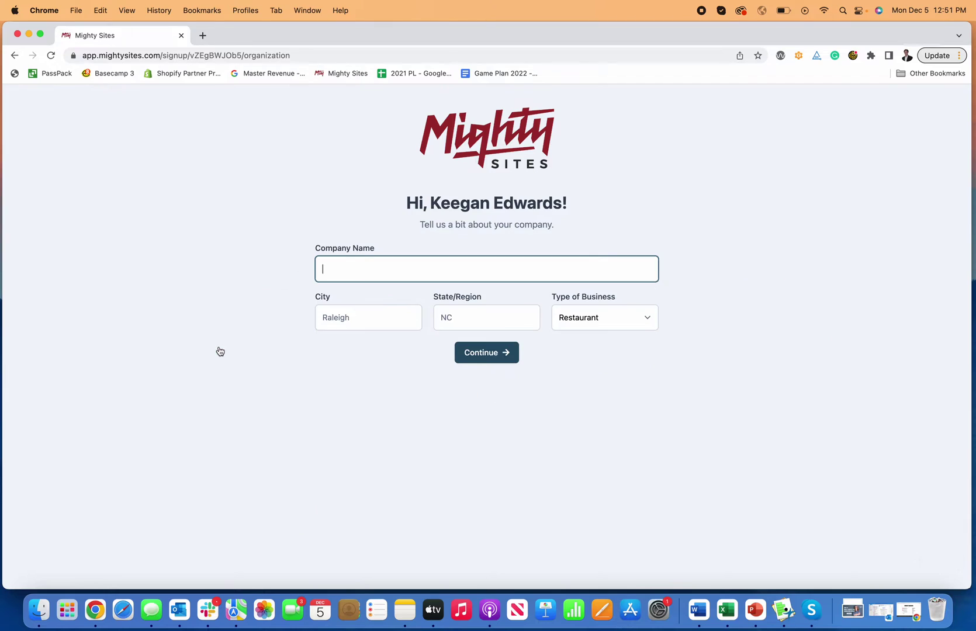
pyautogui.write("Keegan's")
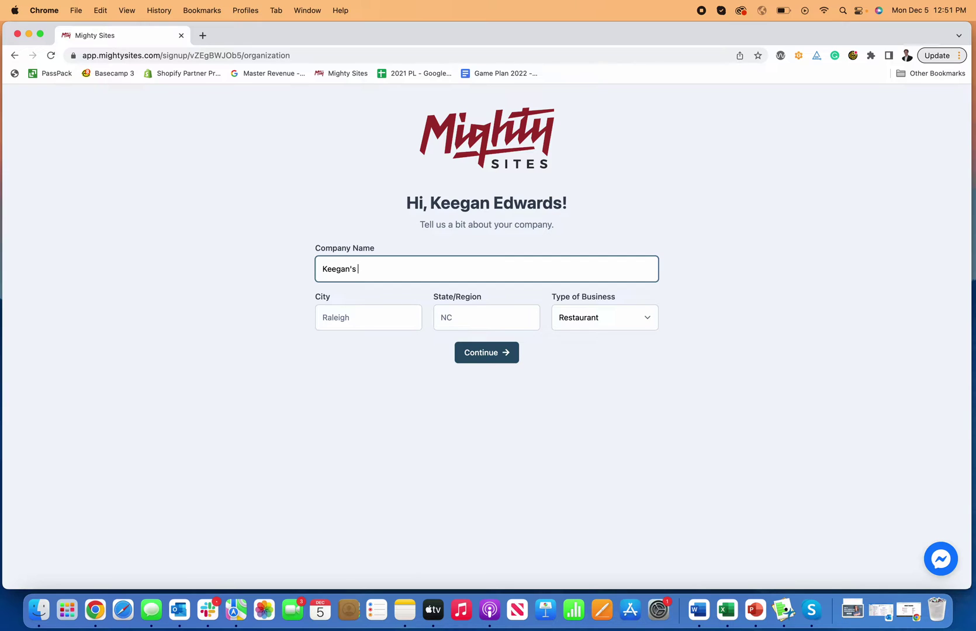
pyautogui.write(' Book')
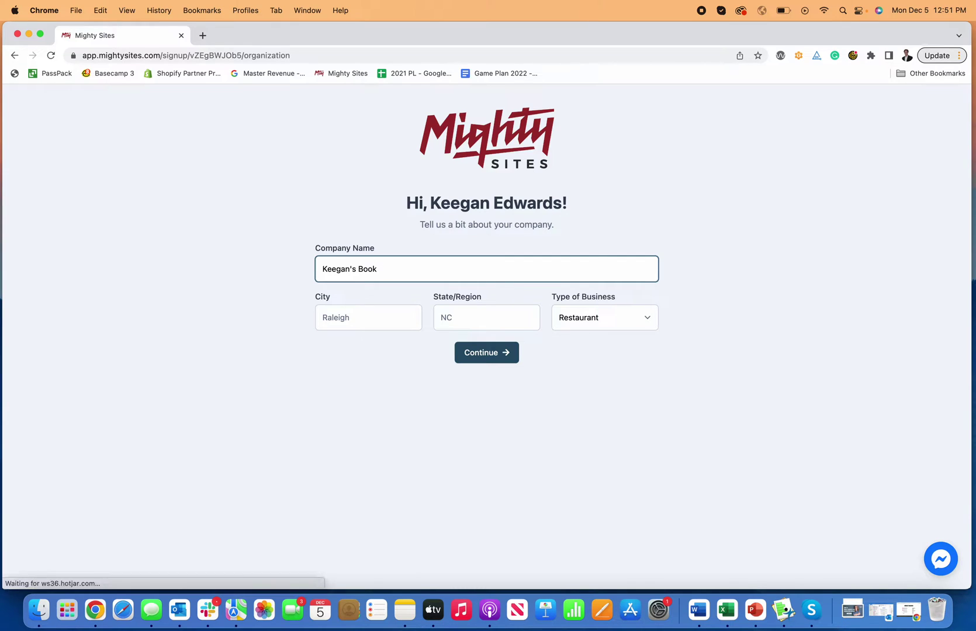
pyautogui.write('keep')
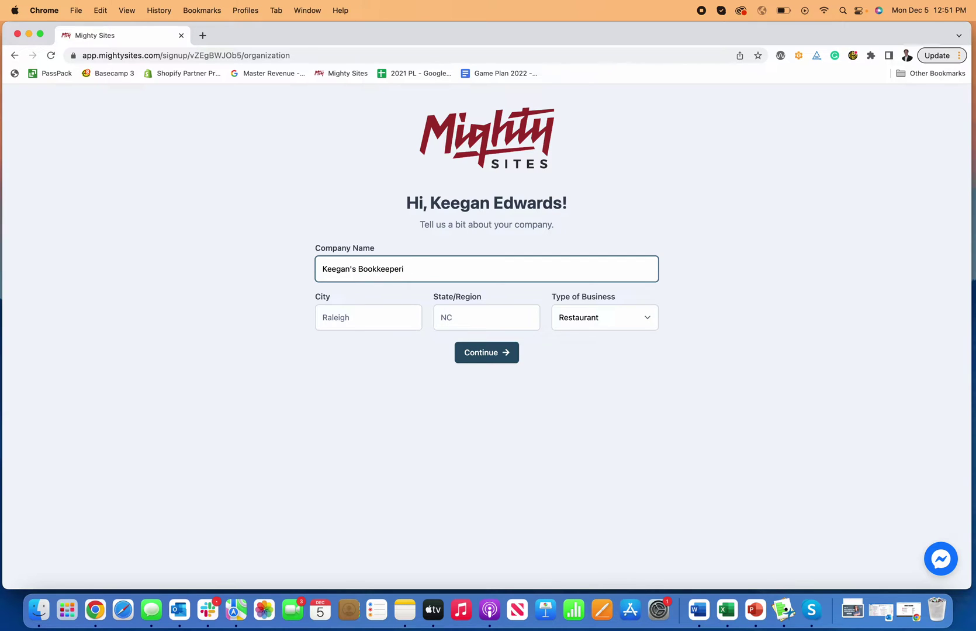
pyautogui.write('ing Service')
pyautogui.click(349, 317)
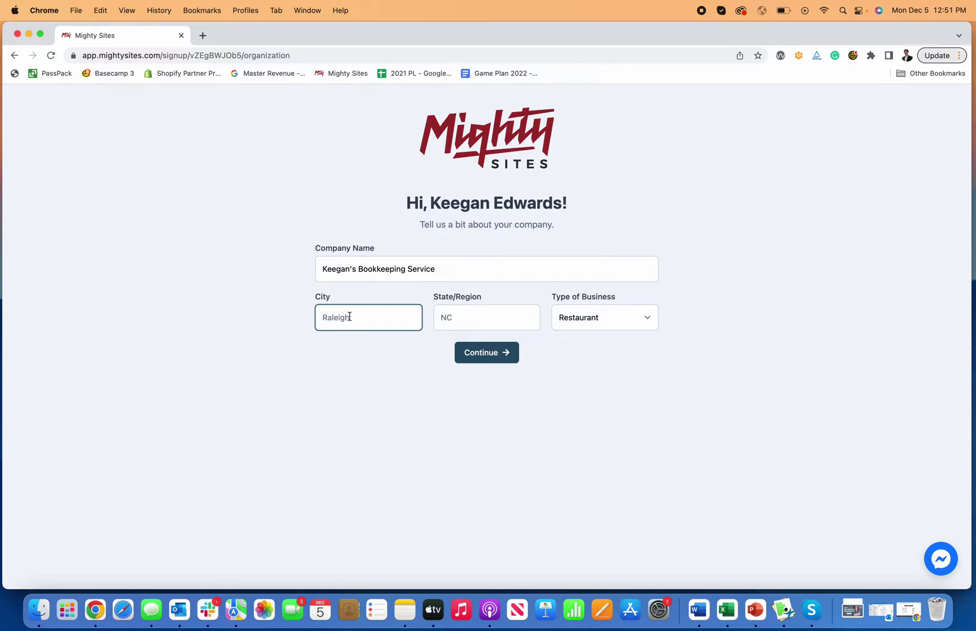
pyautogui.write('Denver')
pyautogui.press('Tab')
pyautogui.write('CO')
pyautogui.press('Tab')
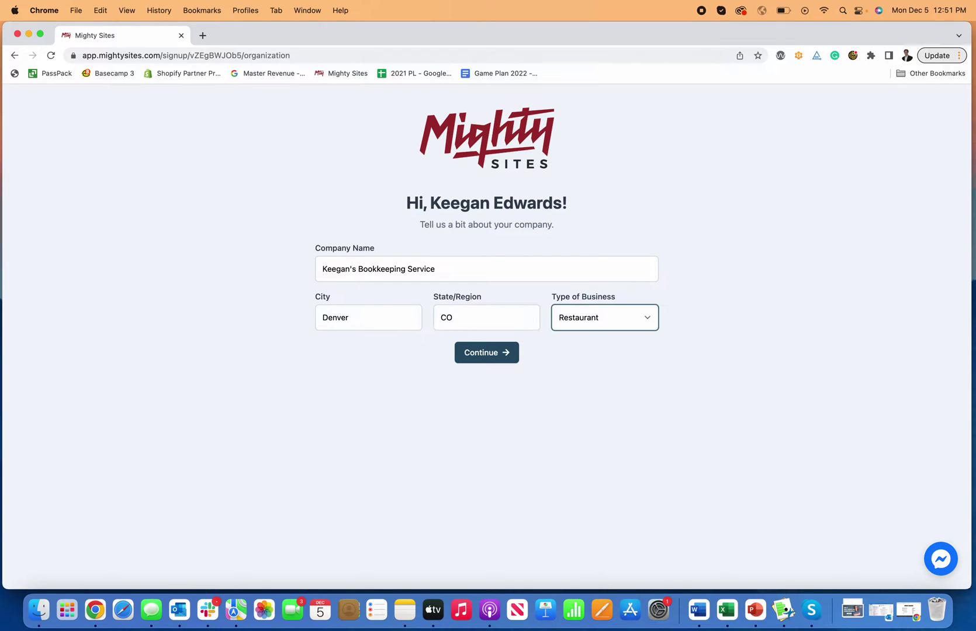
# - Set Type of Business to Service and submit the details to generate the site
pyautogui.click(608, 313)
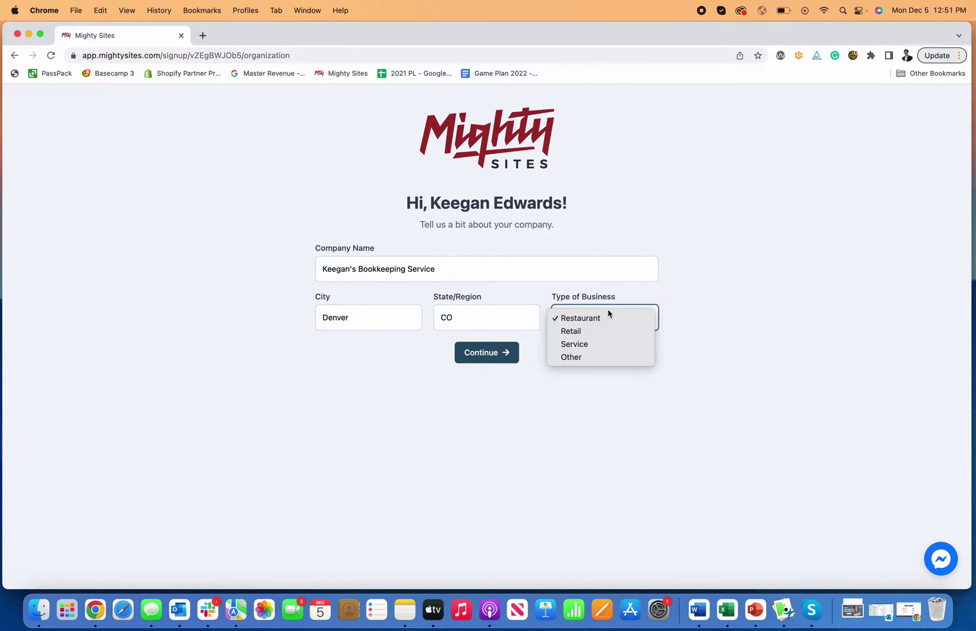
pyautogui.click(580, 345)
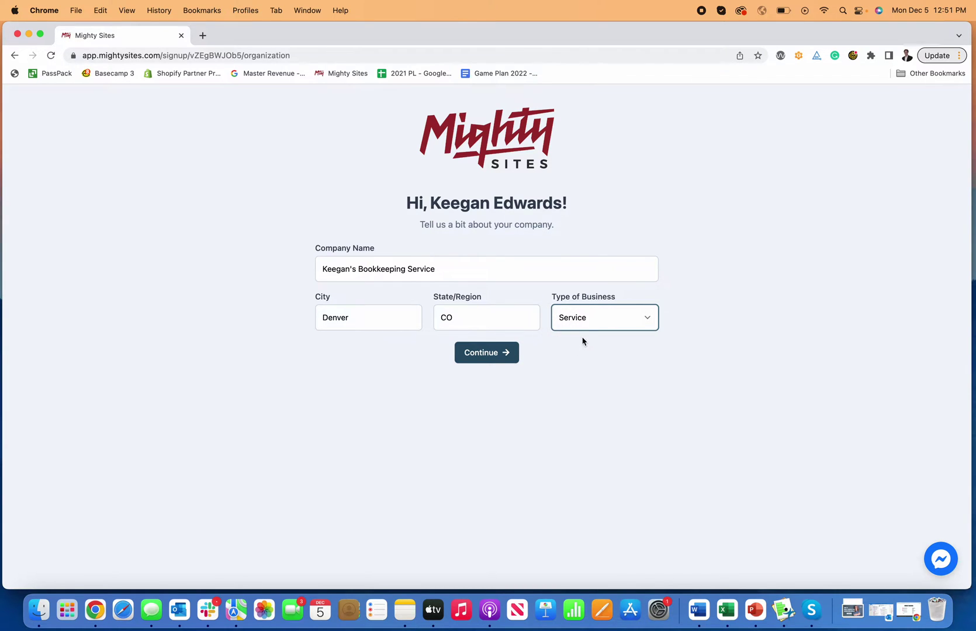
pyautogui.click(589, 329)
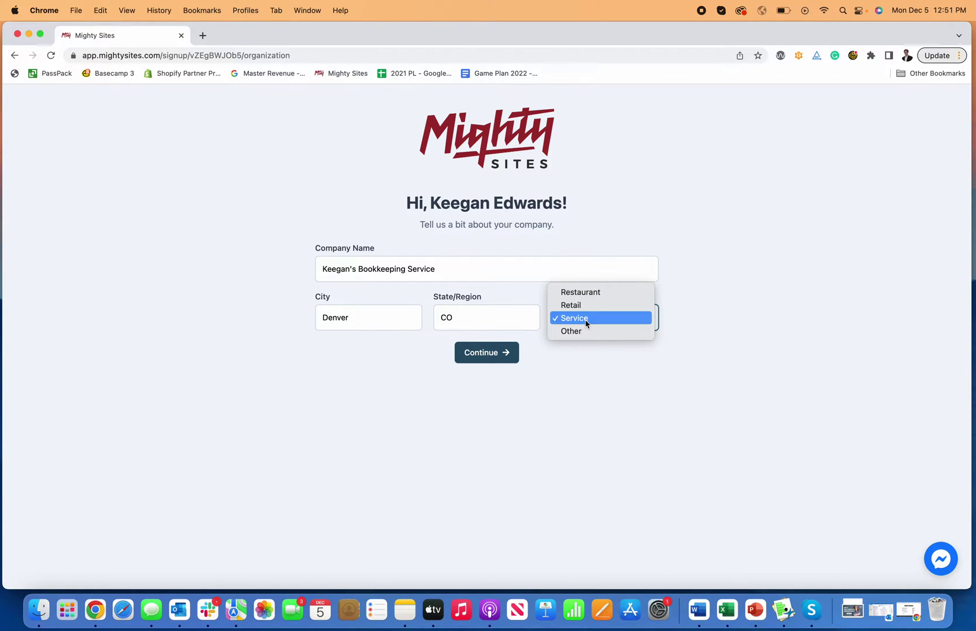
pyautogui.click(586, 324)
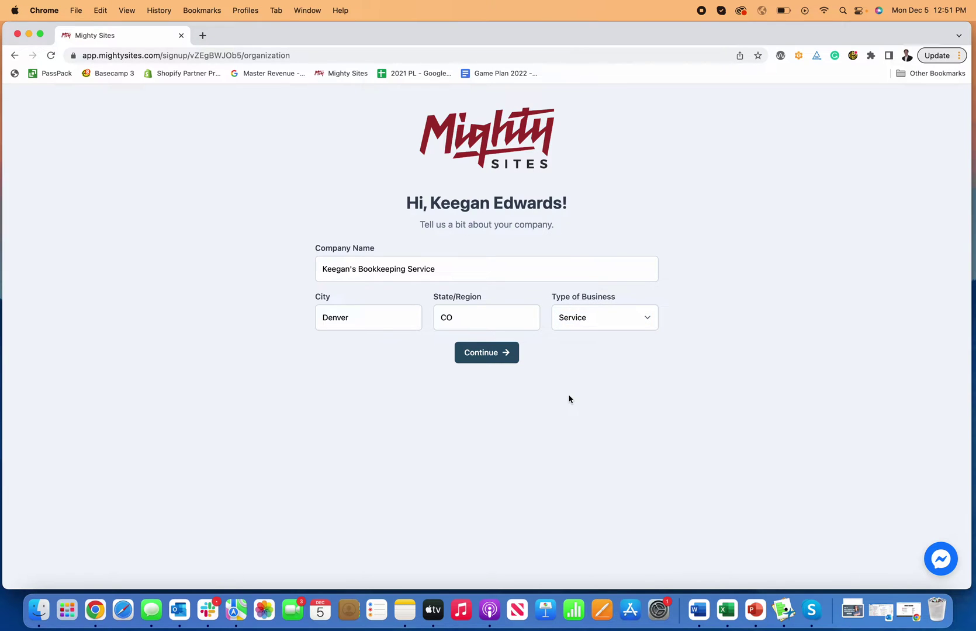
pyautogui.click(493, 357)
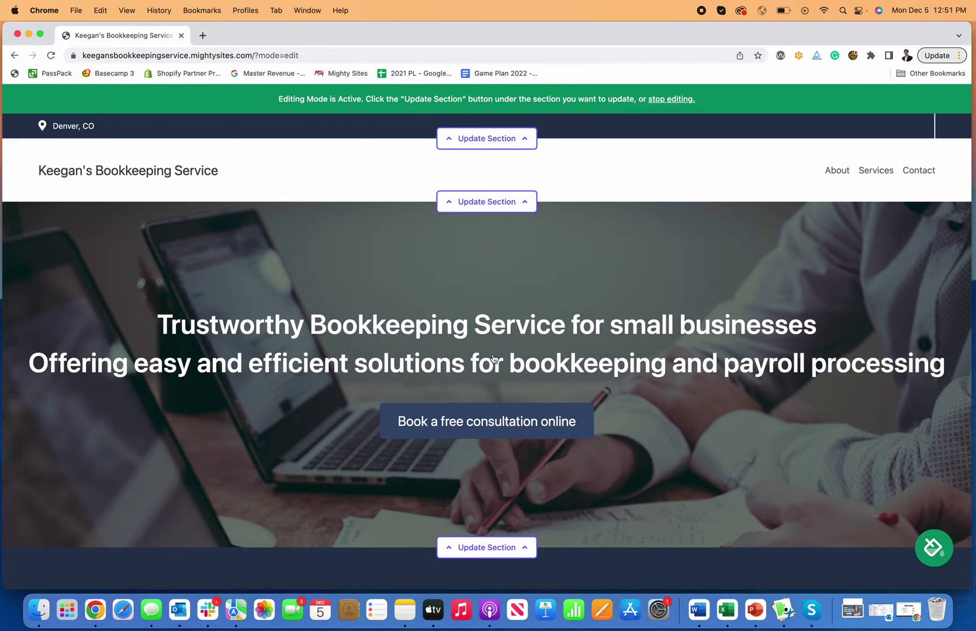
pyautogui.scroll(-6, 591, 374)
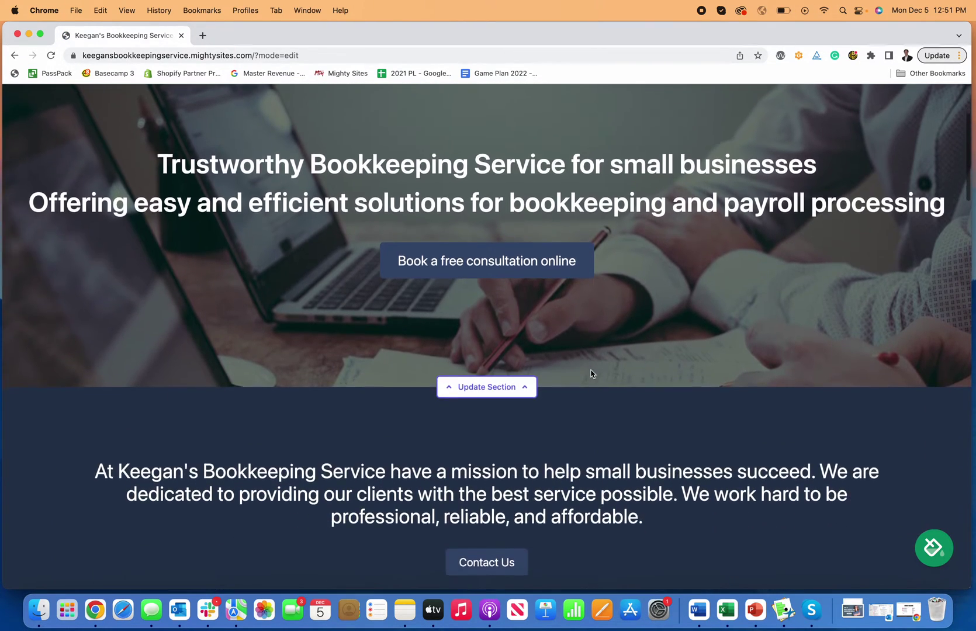
pyautogui.scroll(-8, 591, 374)
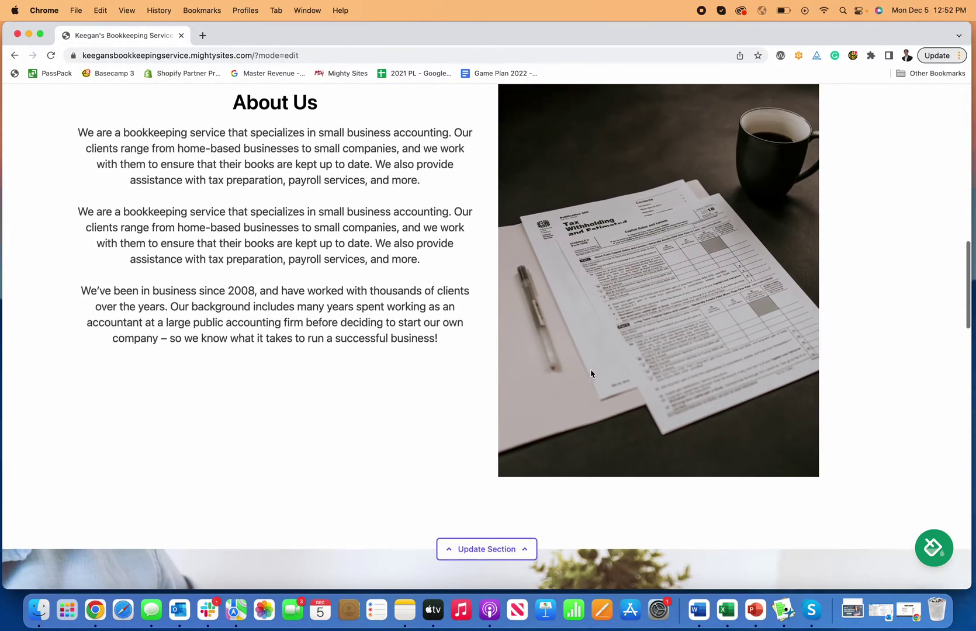
pyautogui.scroll(-13, 591, 372)
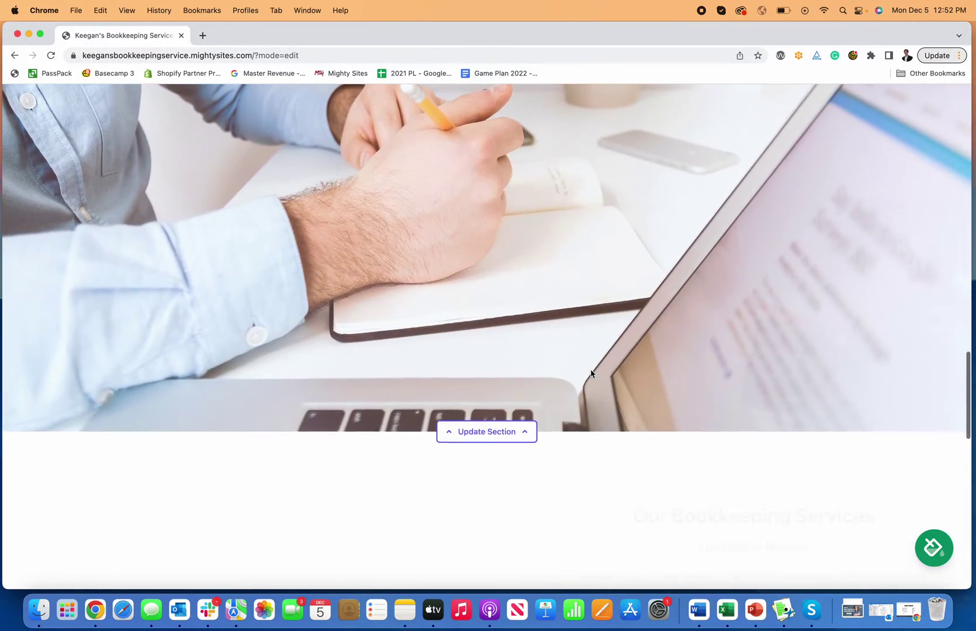
pyautogui.scroll(-9, 590, 374)
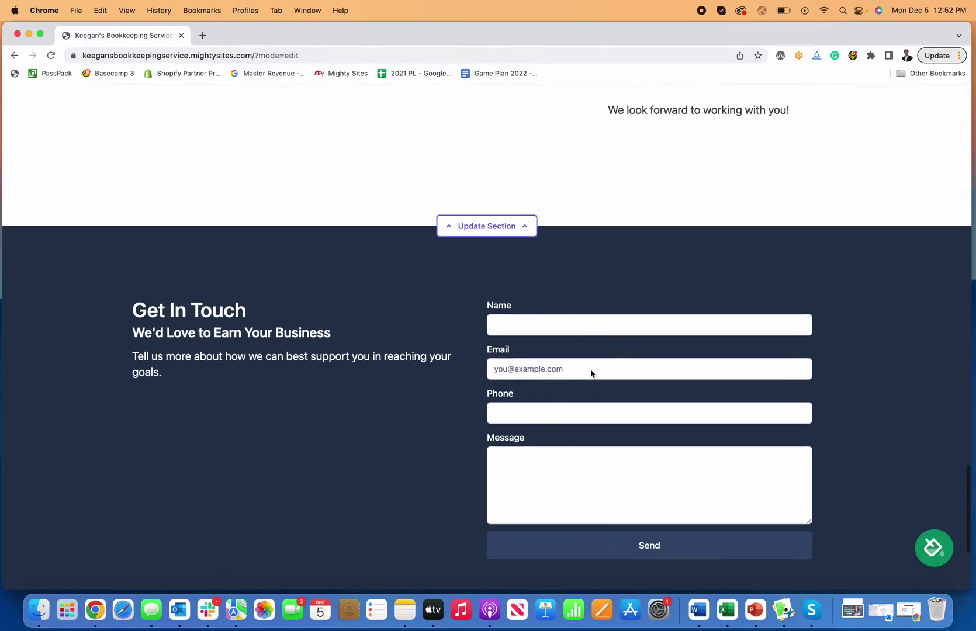
pyautogui.scroll(11, 591, 369)
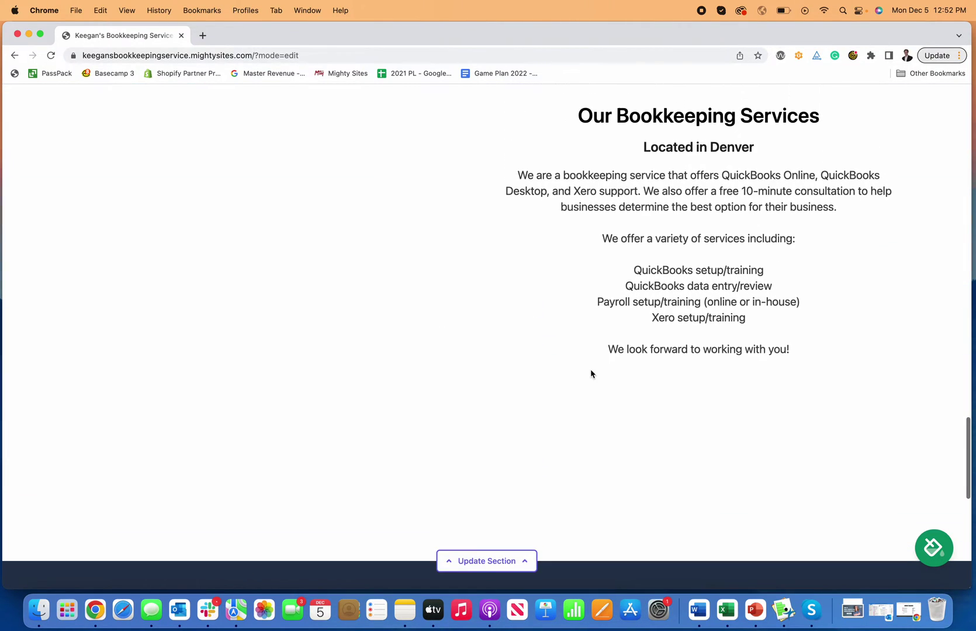
pyautogui.scroll(9, 591, 374)
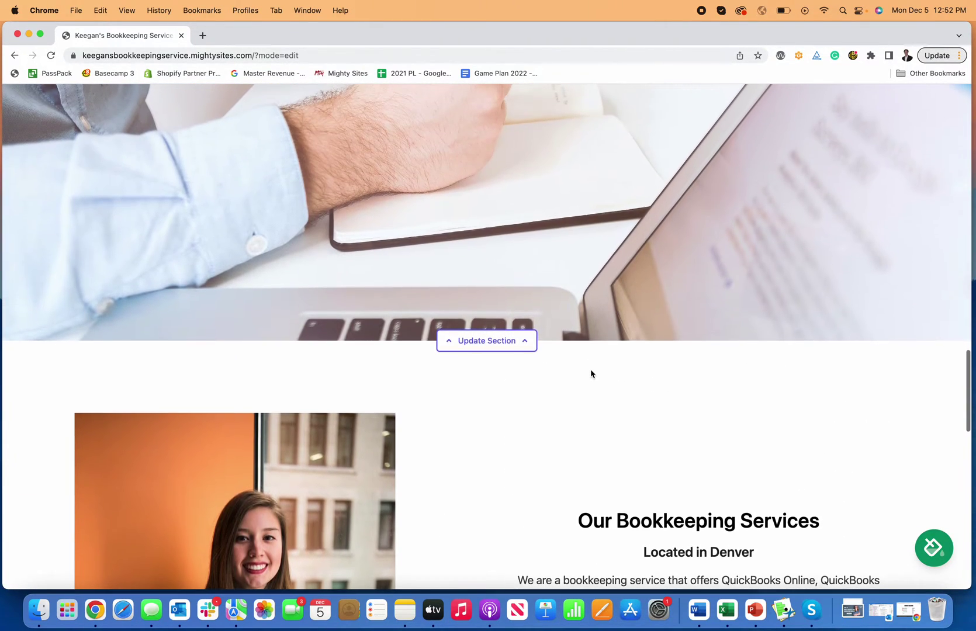
pyautogui.scroll(10, 590, 374)
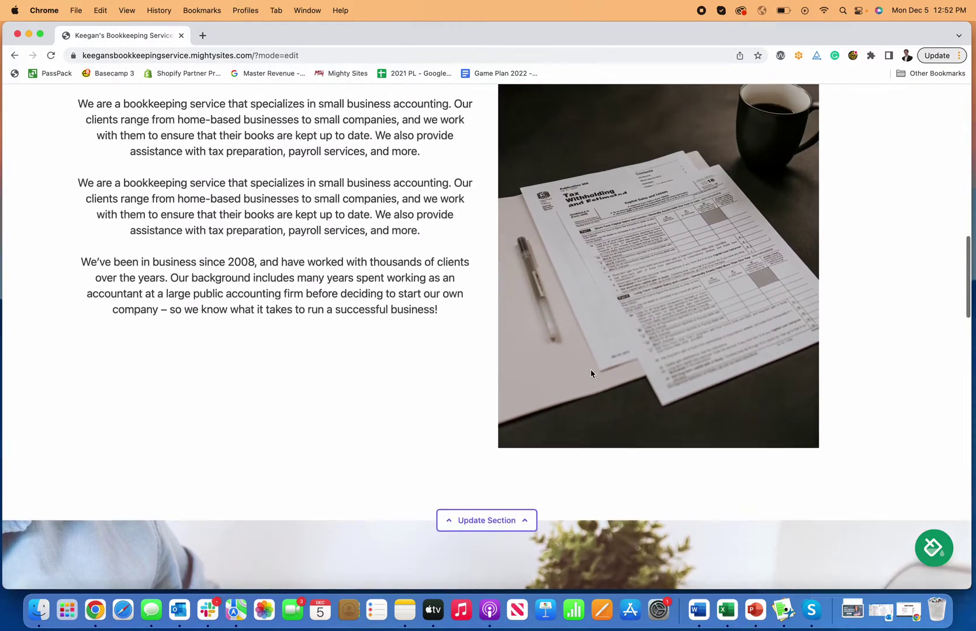
pyautogui.scroll(9, 591, 374)
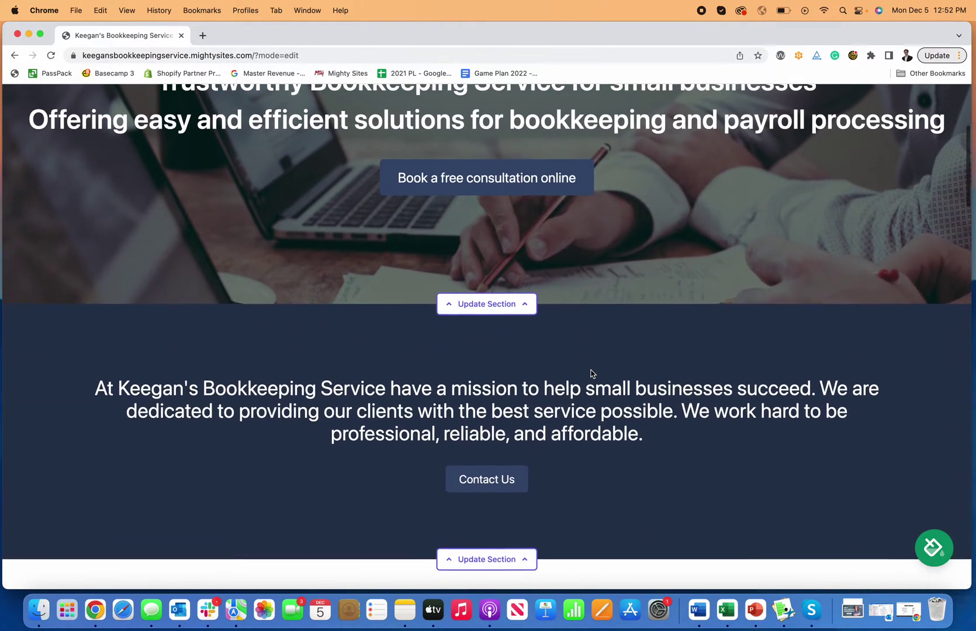
pyautogui.scroll(4, 590, 374)
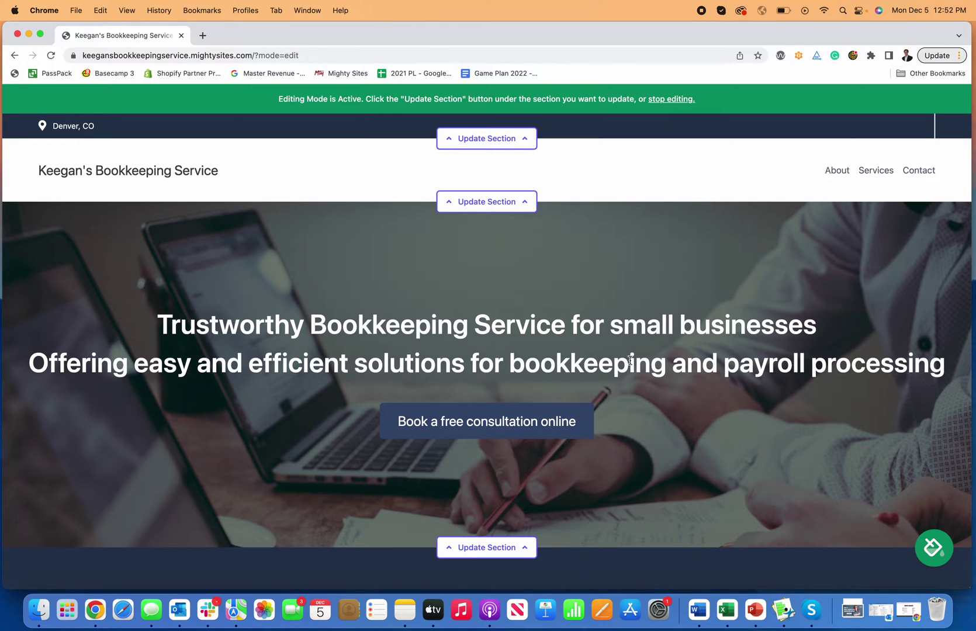
pyautogui.scroll(-10, 630, 360)
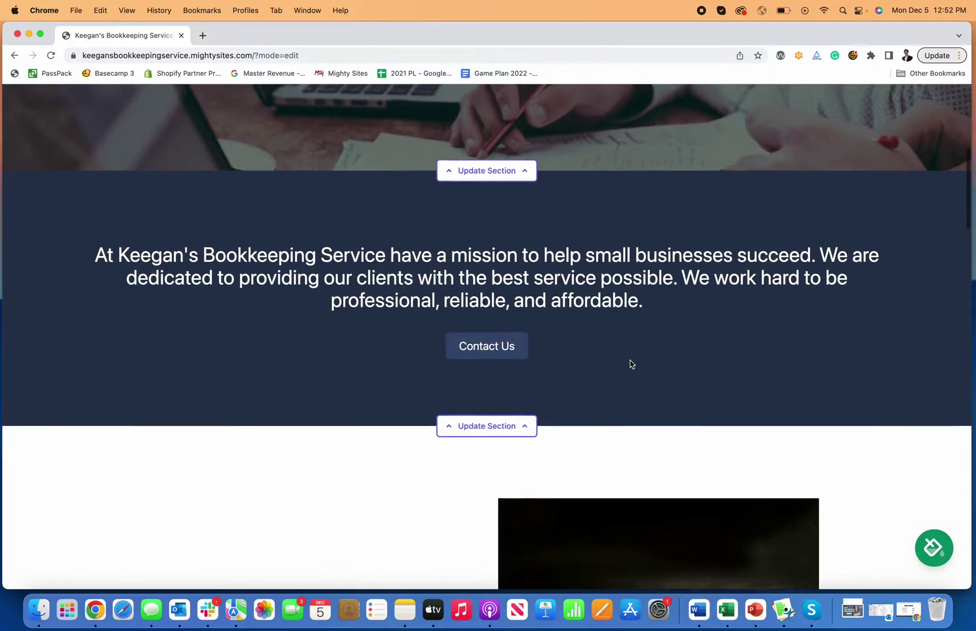
pyautogui.scroll(-20, 629, 363)
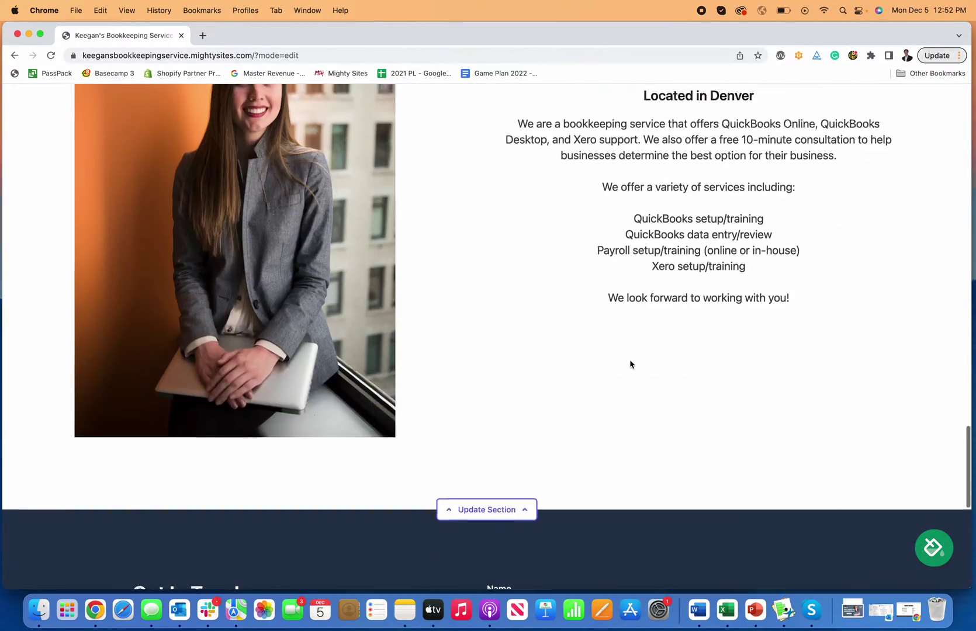
pyautogui.scroll(-4, 630, 364)
pyautogui.scroll(20, 630, 362)
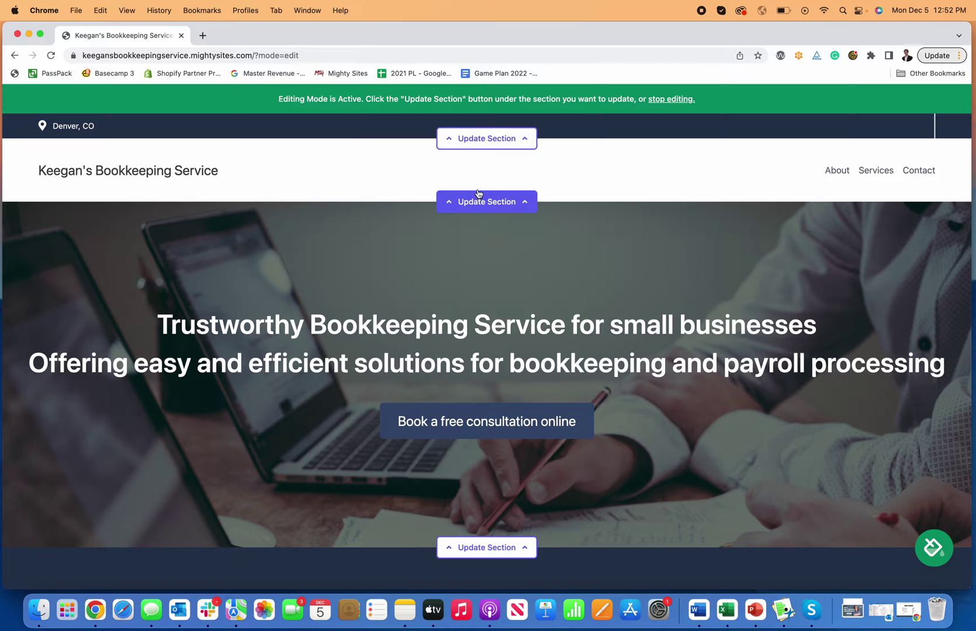
# - In the top bar's section editor, enter the organization email and show it on the site
pyautogui.click(495, 141)
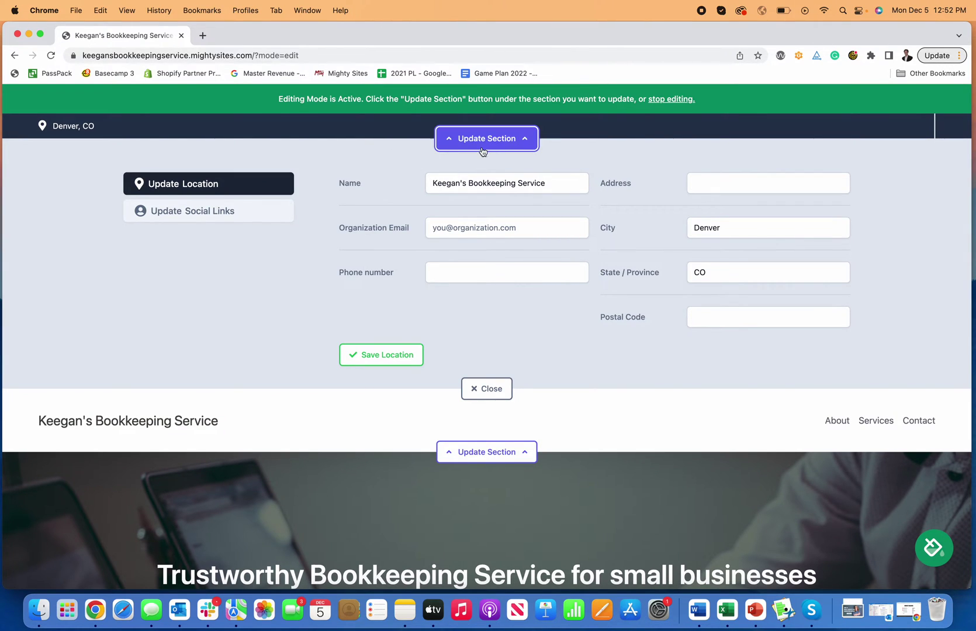
pyautogui.click(489, 229)
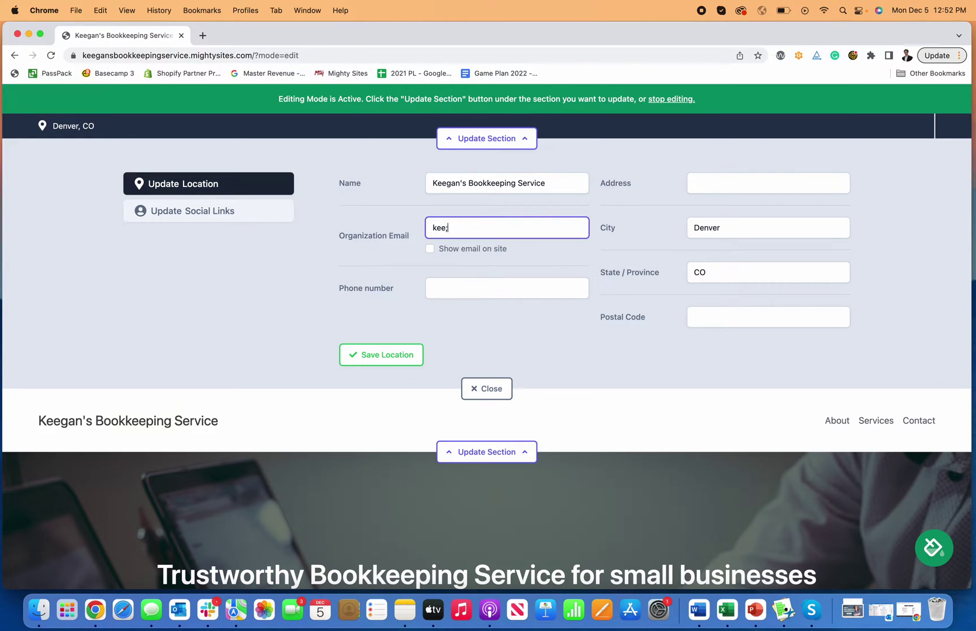
pyautogui.click(426, 250)
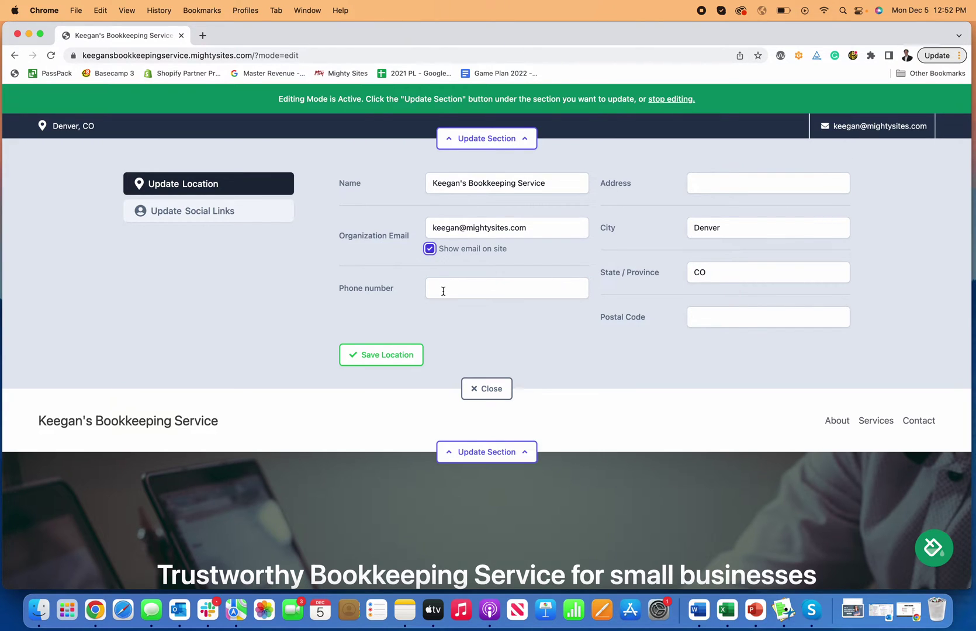
# - Enter the business phone number, save the location, and switch to Update Social Links
pyautogui.click(428, 288)
pyautogui.write('777-77-7')
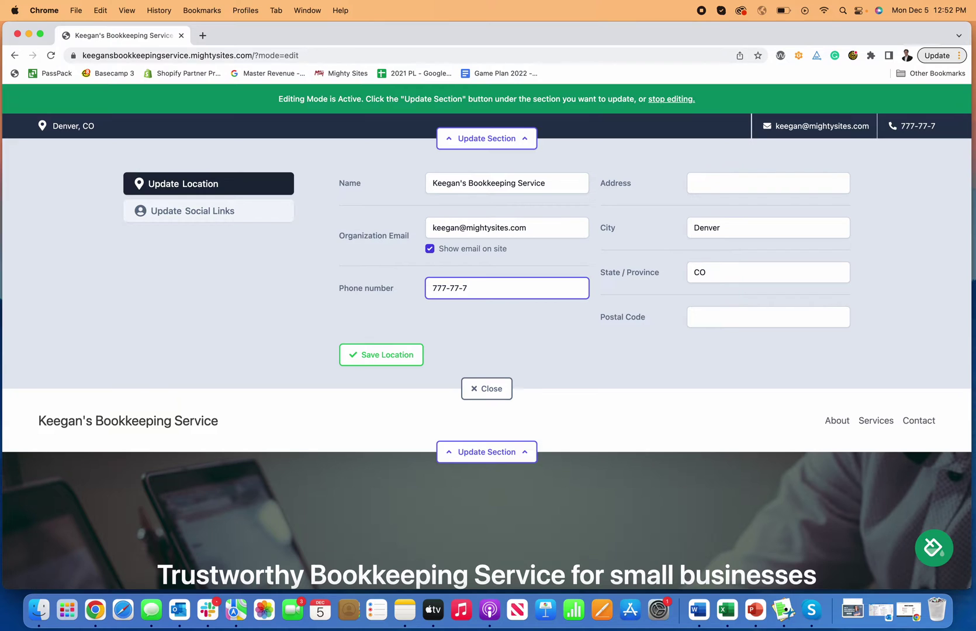
pyautogui.press('BackSpace')
pyautogui.press('BackSpace')
pyautogui.write('7-77')
pyautogui.write('77')
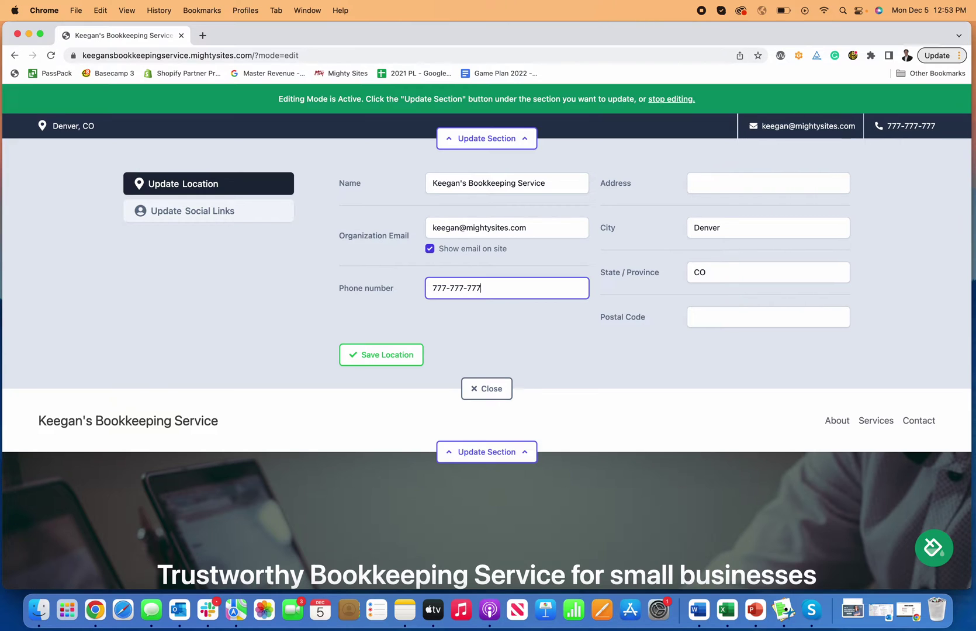
pyautogui.click(363, 358)
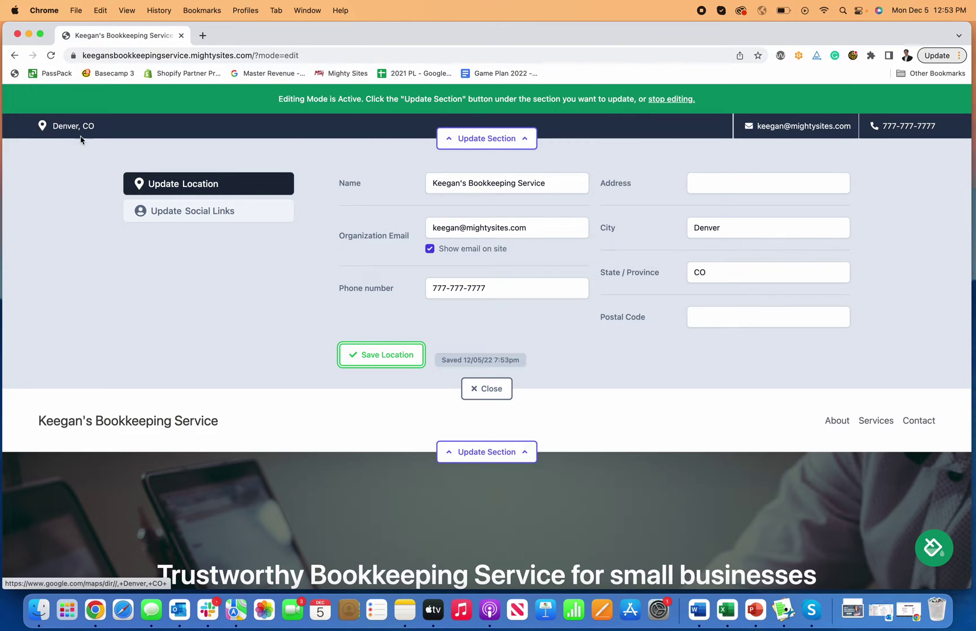
pyautogui.click(215, 222)
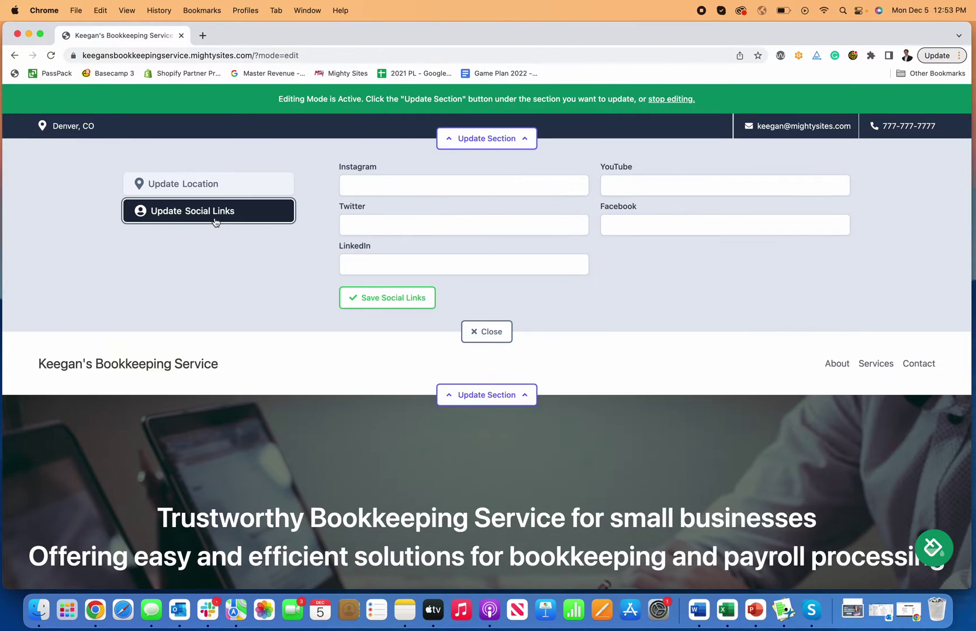
# - Save the social links twitter.com/mightysites and Facebook.com/mightysites, then close the top bar editor
pyautogui.click(391, 228)
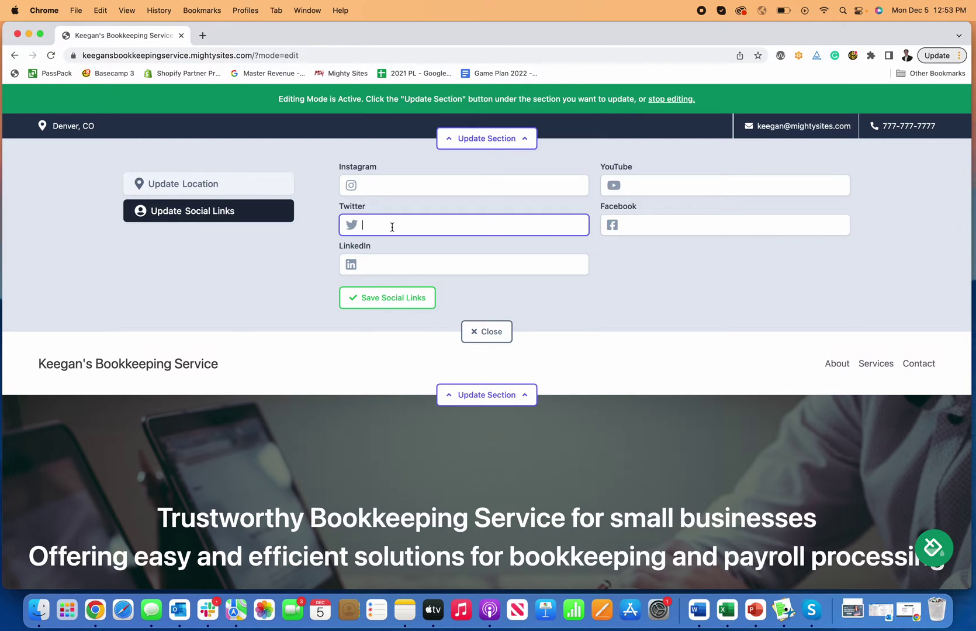
pyautogui.write('twitter.com/mightysites')
pyautogui.click(681, 229)
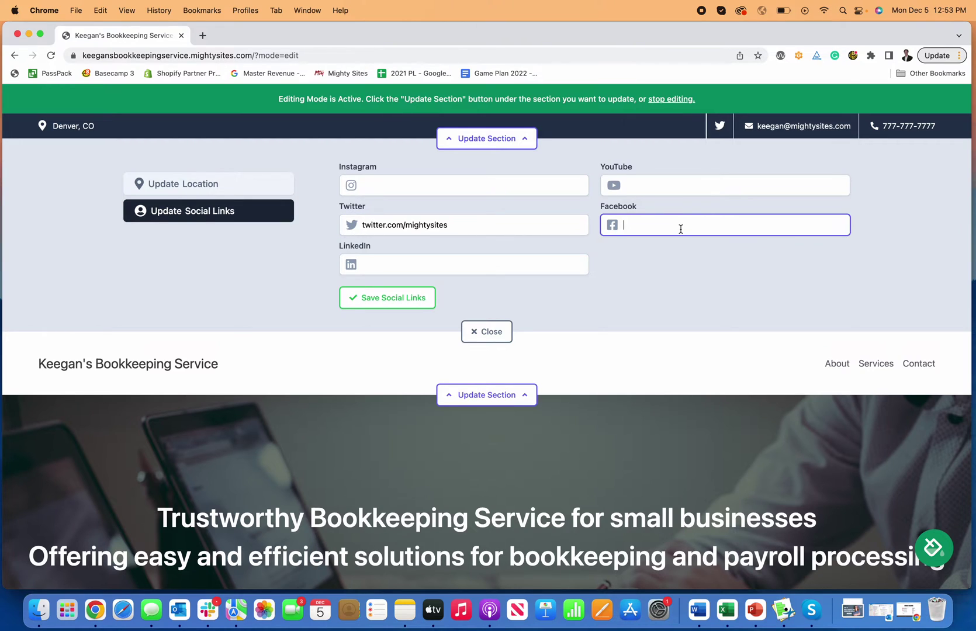
pyautogui.write('Facebook.com')
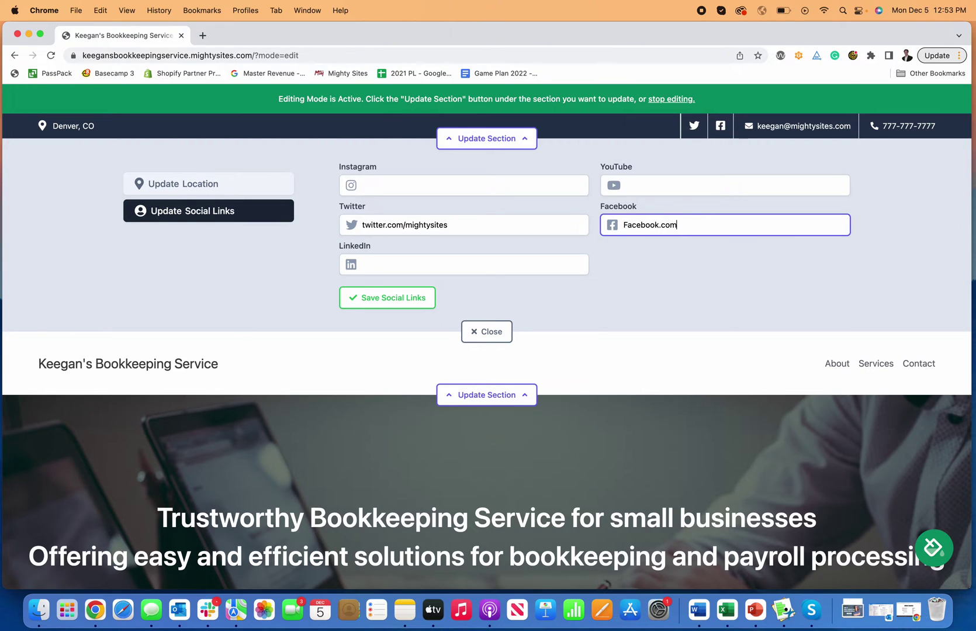
pyautogui.write('/mightysites')
pyautogui.click(376, 299)
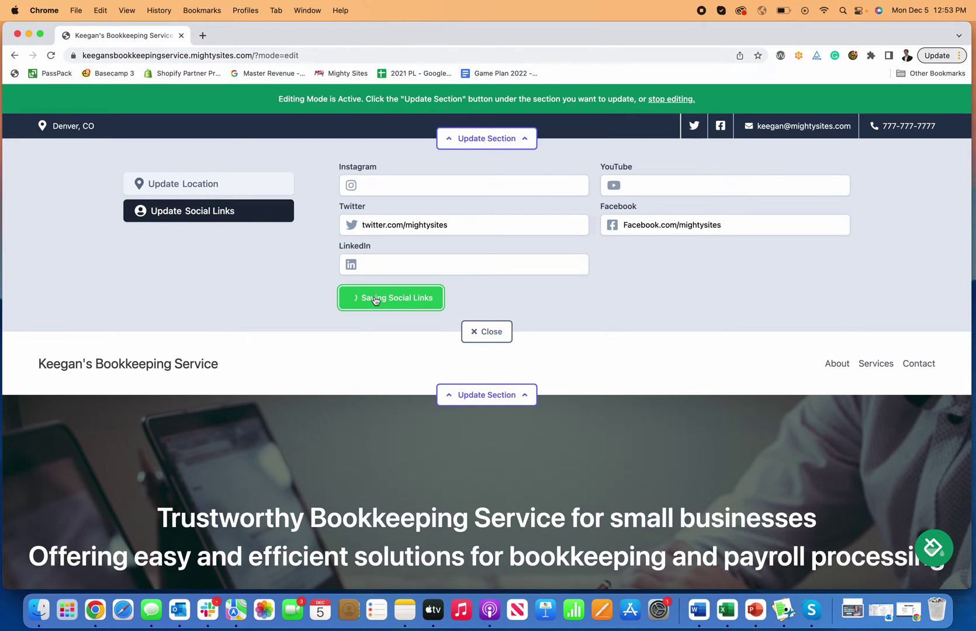
pyautogui.click(387, 258)
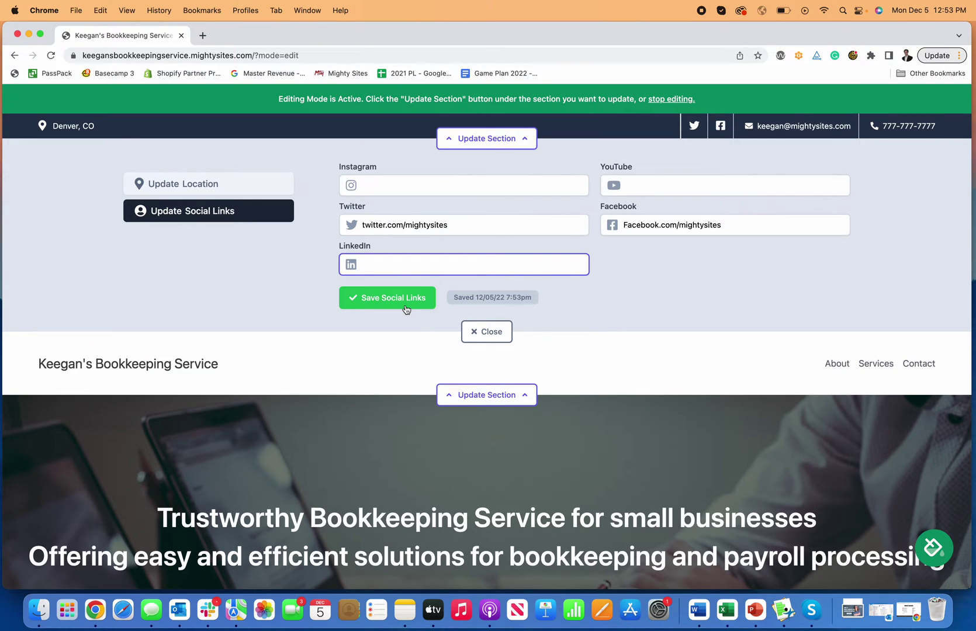
pyautogui.click(389, 298)
pyautogui.click(474, 331)
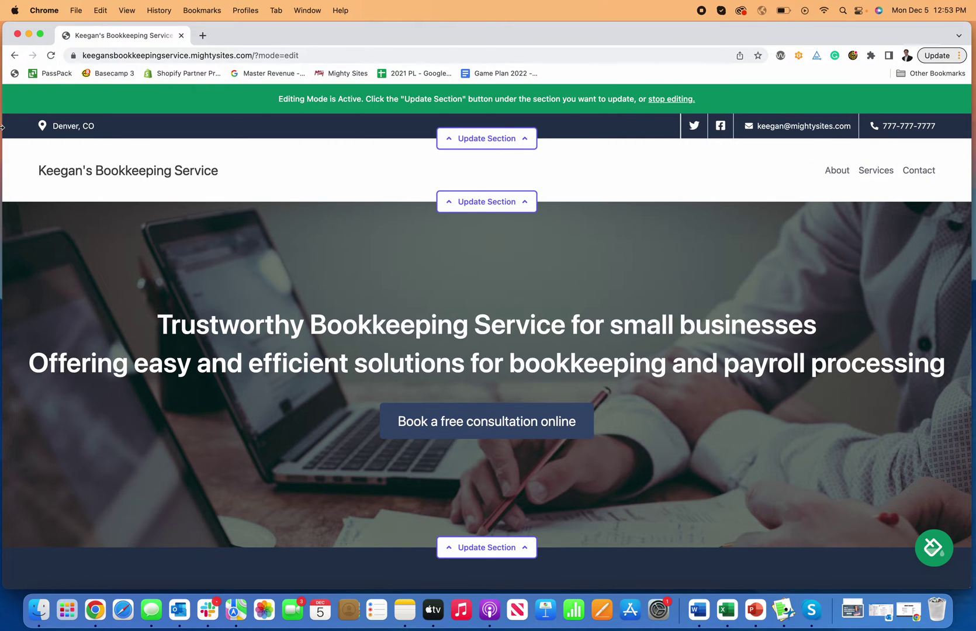
# - Open the header's Update Menu tab and focus the Menu Item Text field
pyautogui.click(486, 201)
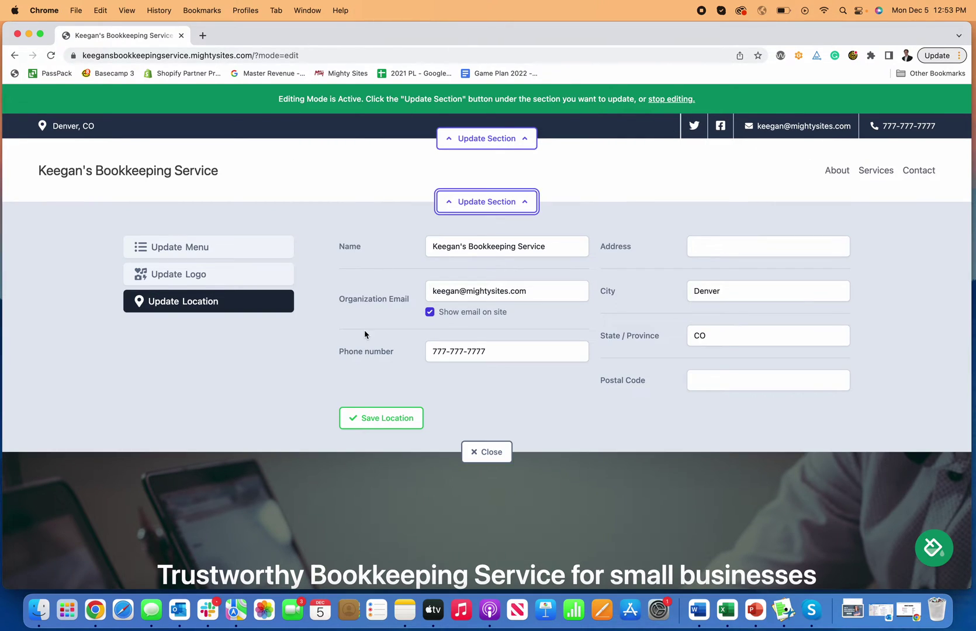
pyautogui.click(214, 250)
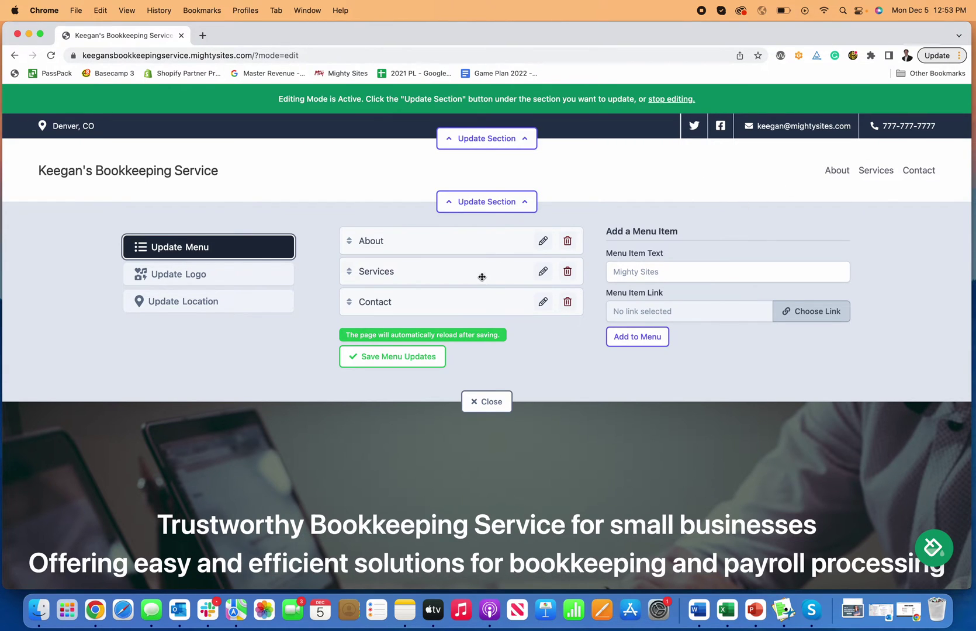
pyautogui.click(674, 272)
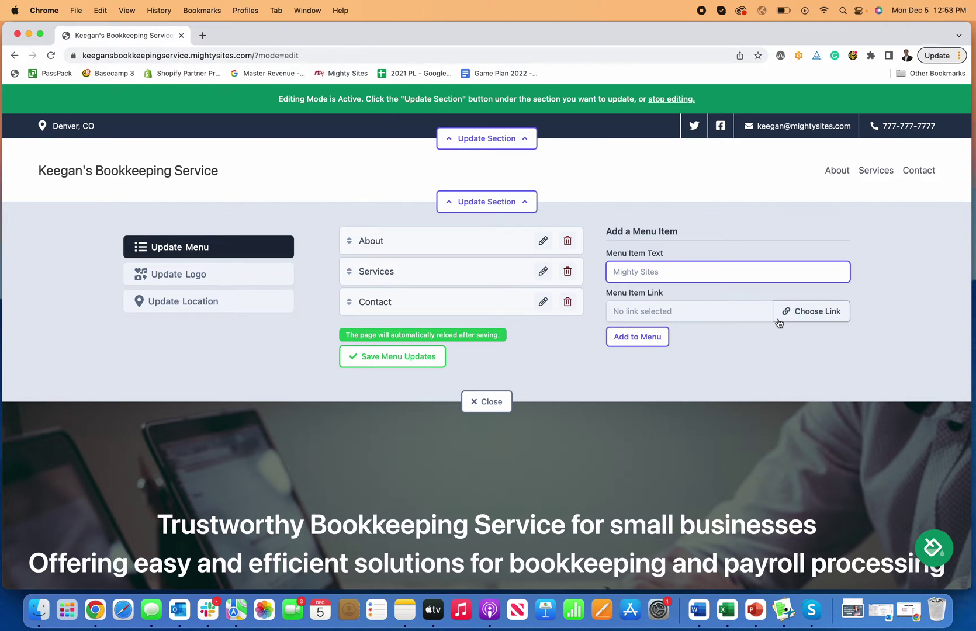
# - Review the menu item link options (My Website, Actions, PDF File), cancel, and switch to Update Logo
pyautogui.click(799, 319)
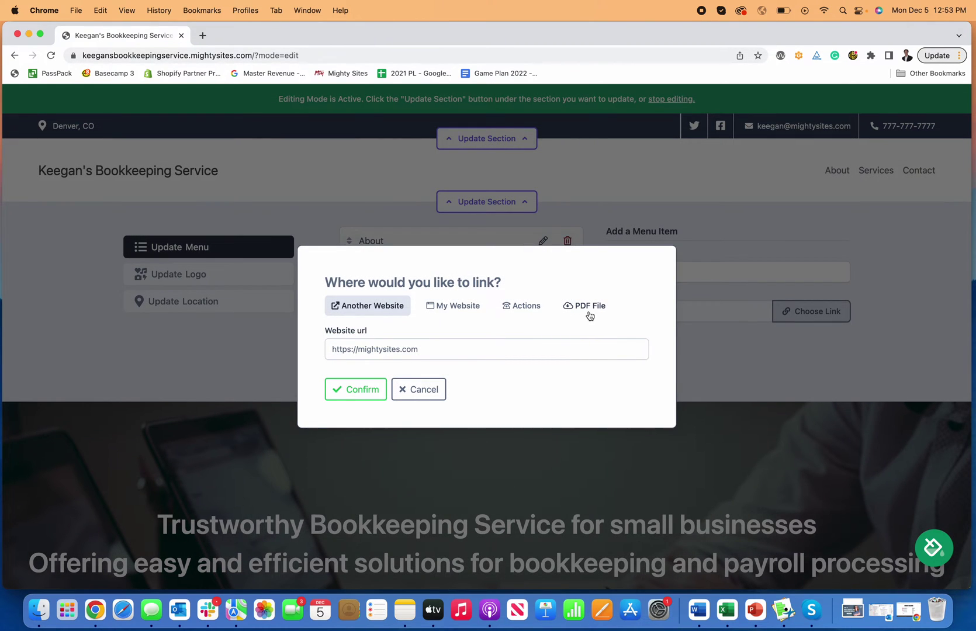
pyautogui.click(457, 314)
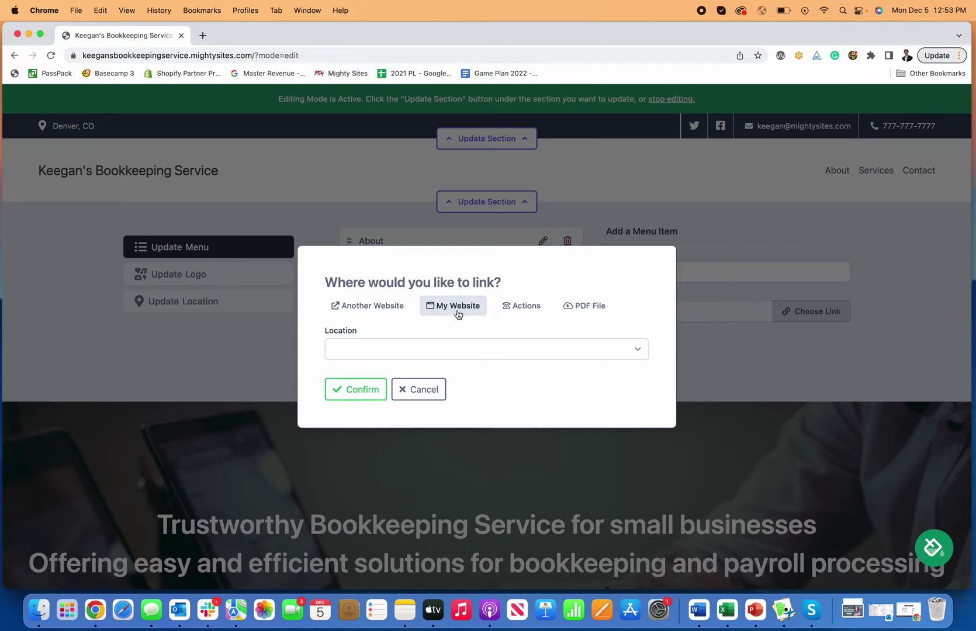
pyautogui.click(509, 349)
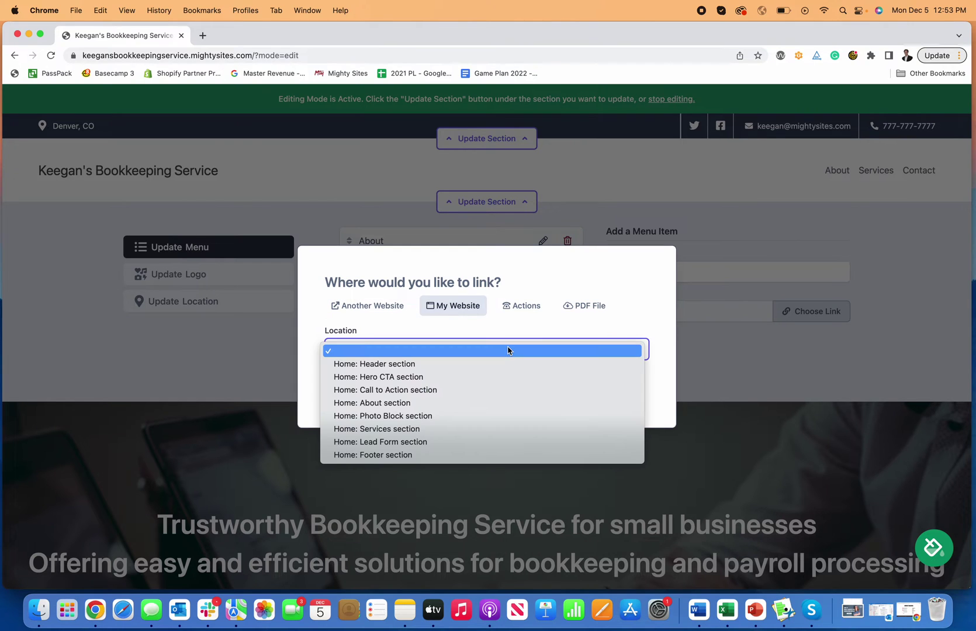
pyautogui.click(524, 304)
pyautogui.click(523, 304)
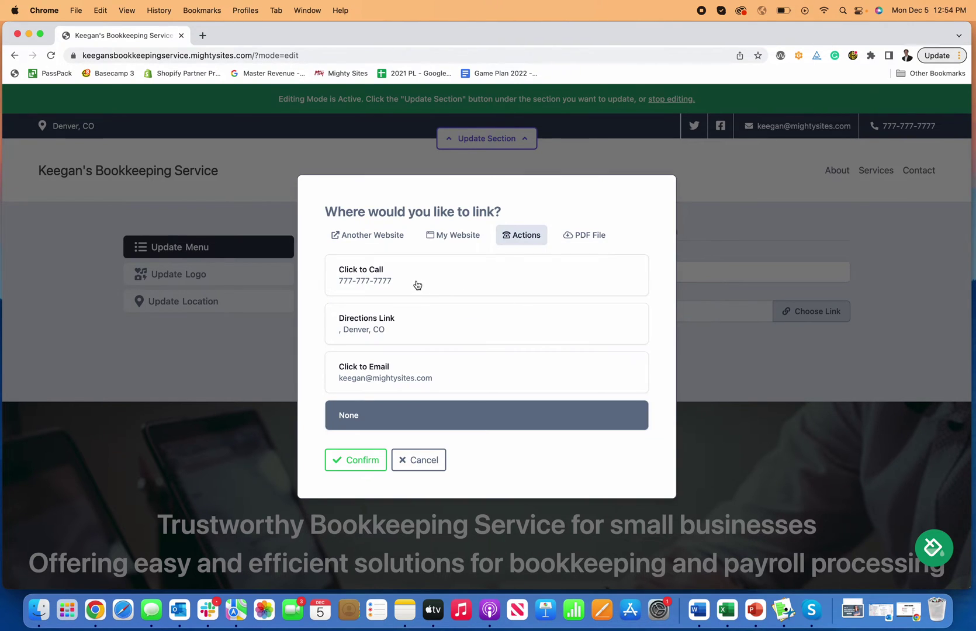
pyautogui.click(580, 236)
pyautogui.click(420, 387)
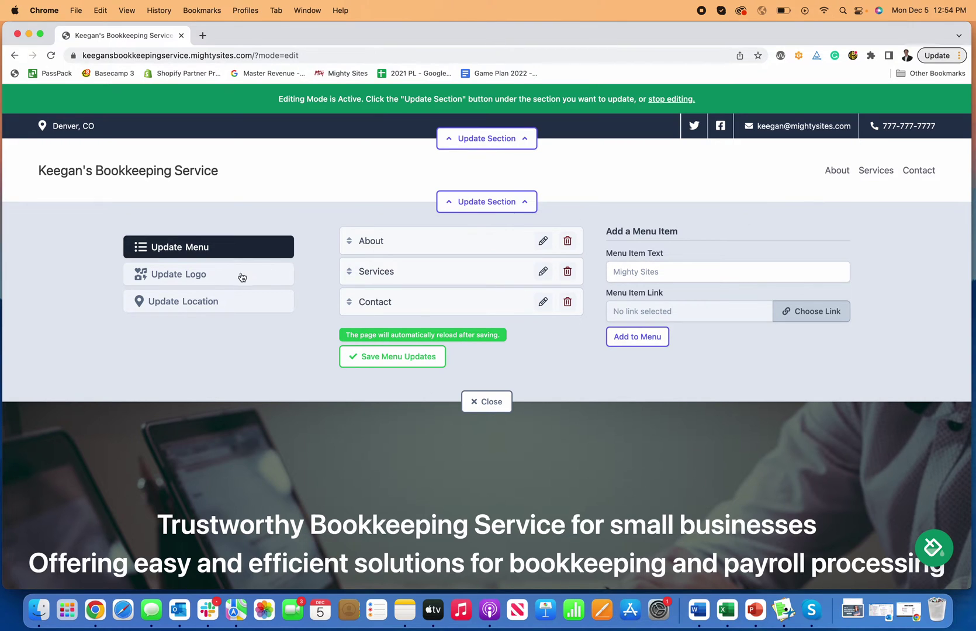
pyautogui.click(242, 275)
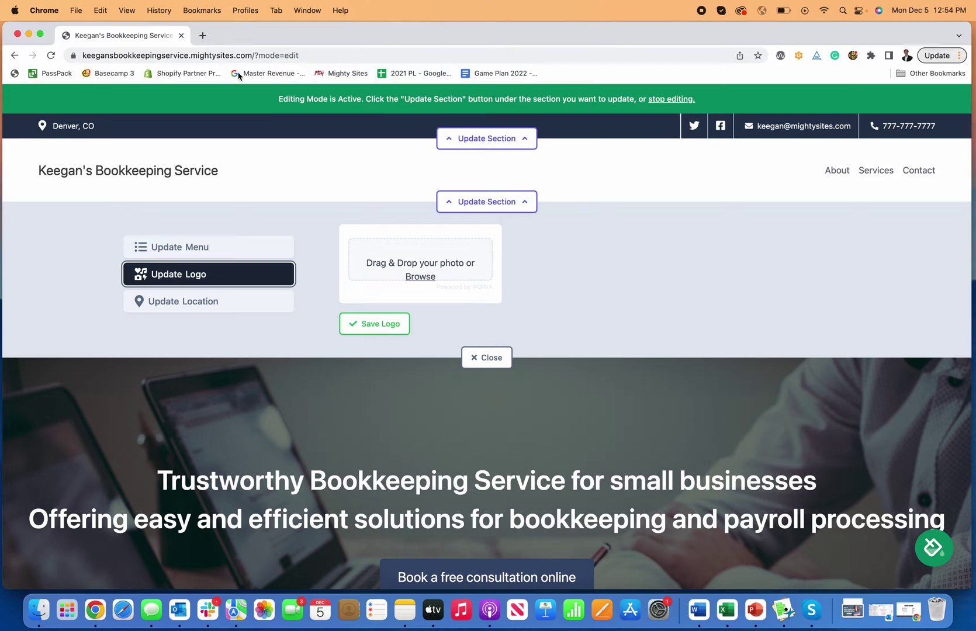
# - Go to Canva in a new tab and start a new 500×500 logo design
pyautogui.click(202, 35)
pyautogui.write('canva.com')
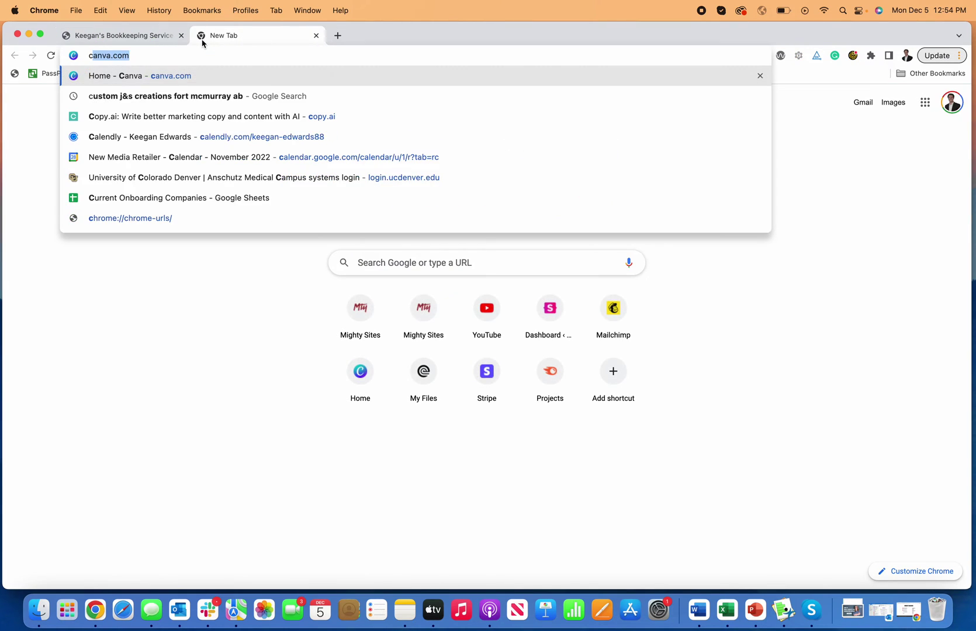
pyautogui.press('Return')
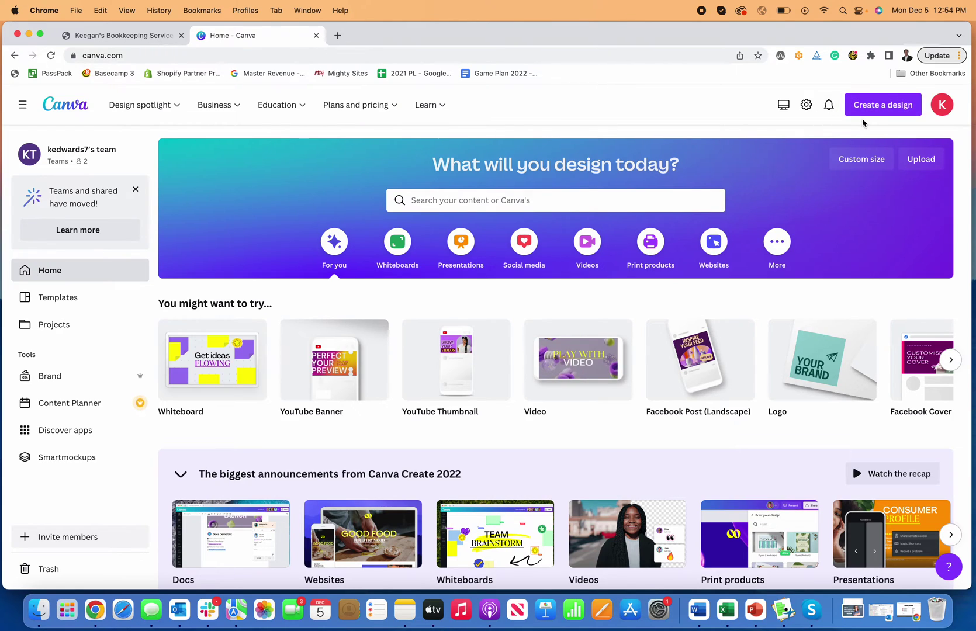
pyautogui.click(875, 111)
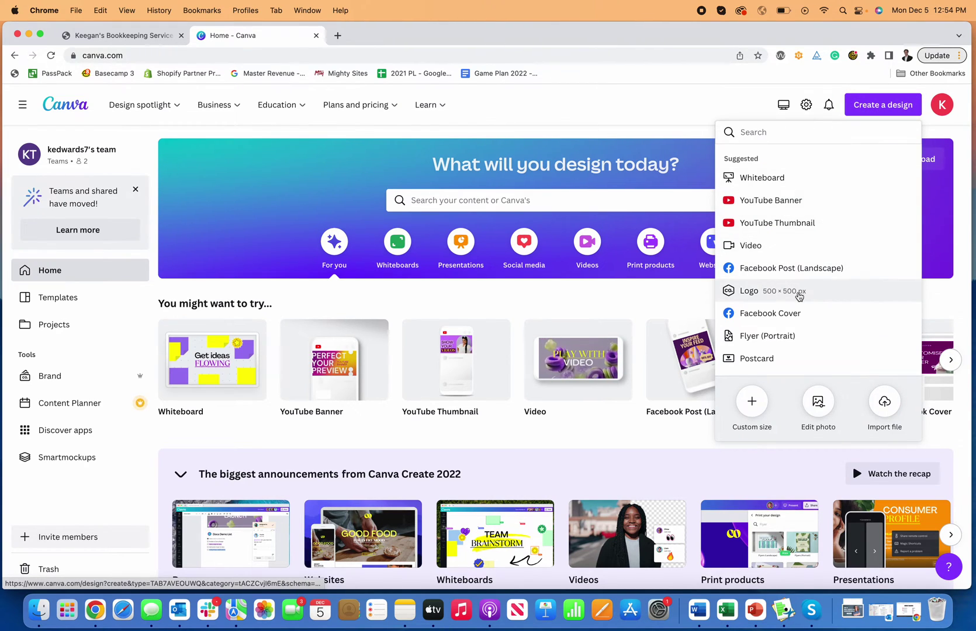
pyautogui.click(749, 290)
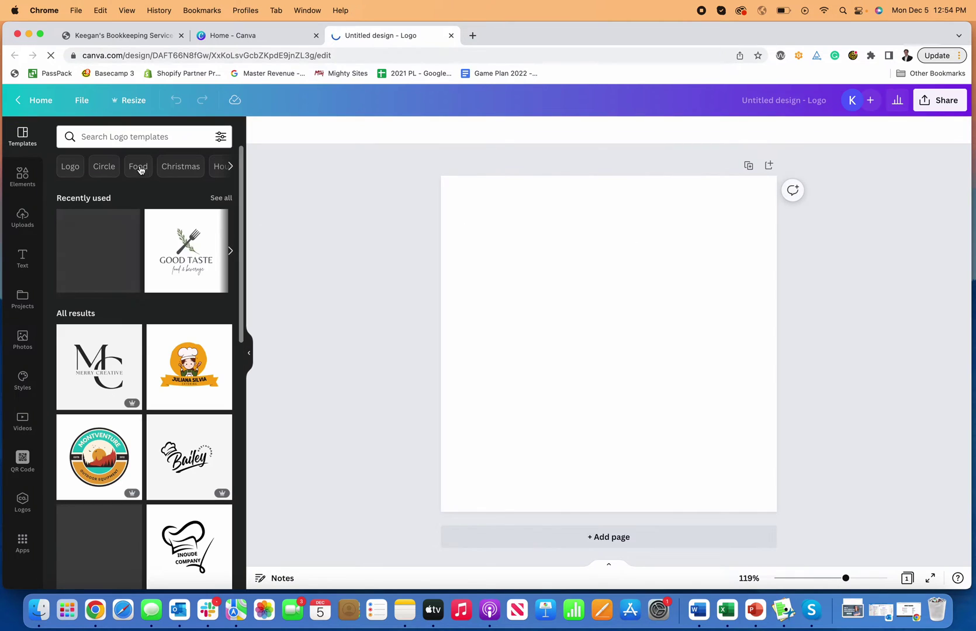
# - Search templates for 'bookkeeper' and place the stacked-books template on the page
pyautogui.click(132, 140)
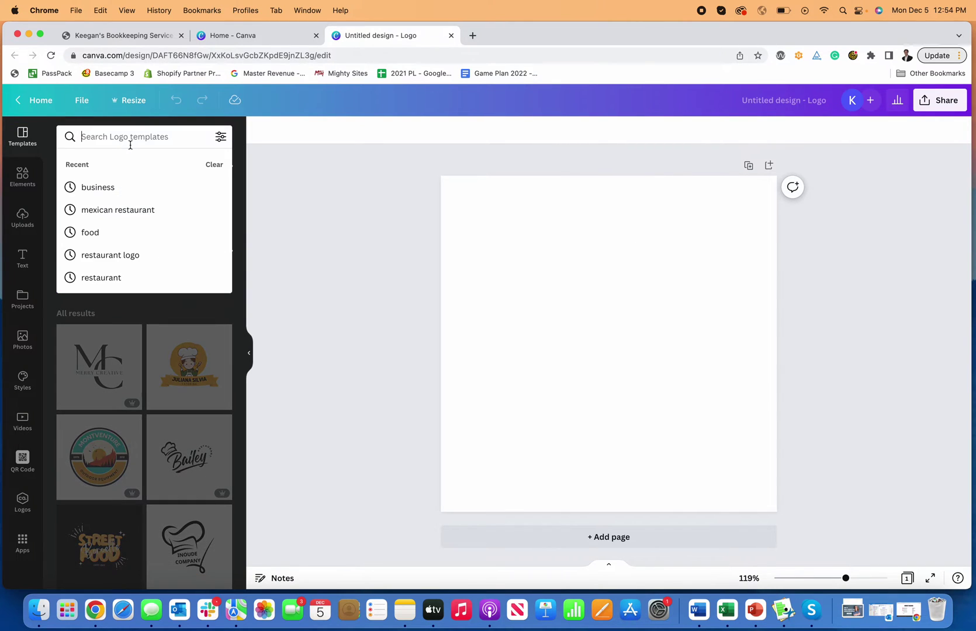
pyautogui.write('book')
pyautogui.write('keeper')
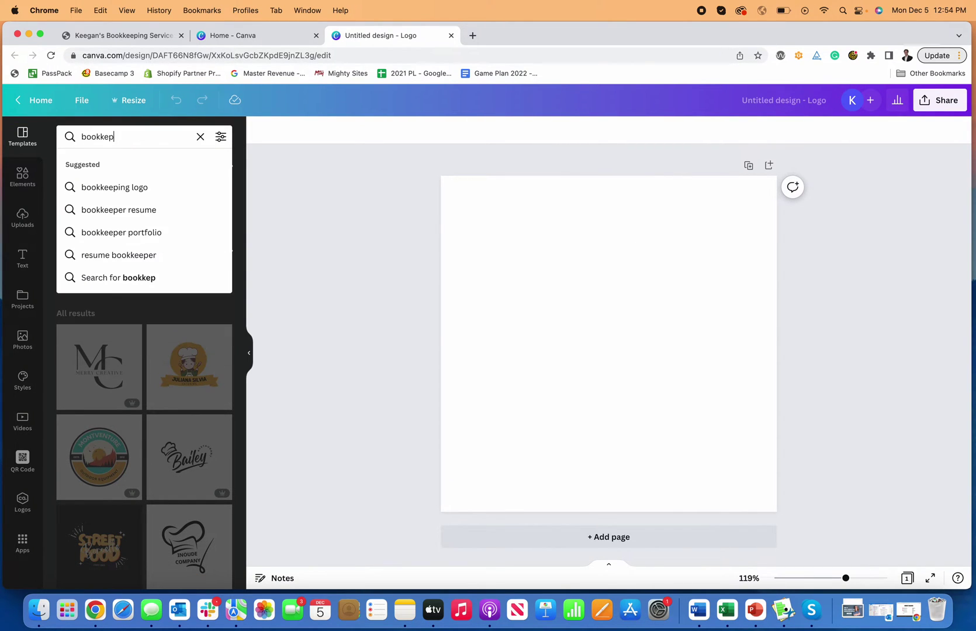
pyautogui.press('Return')
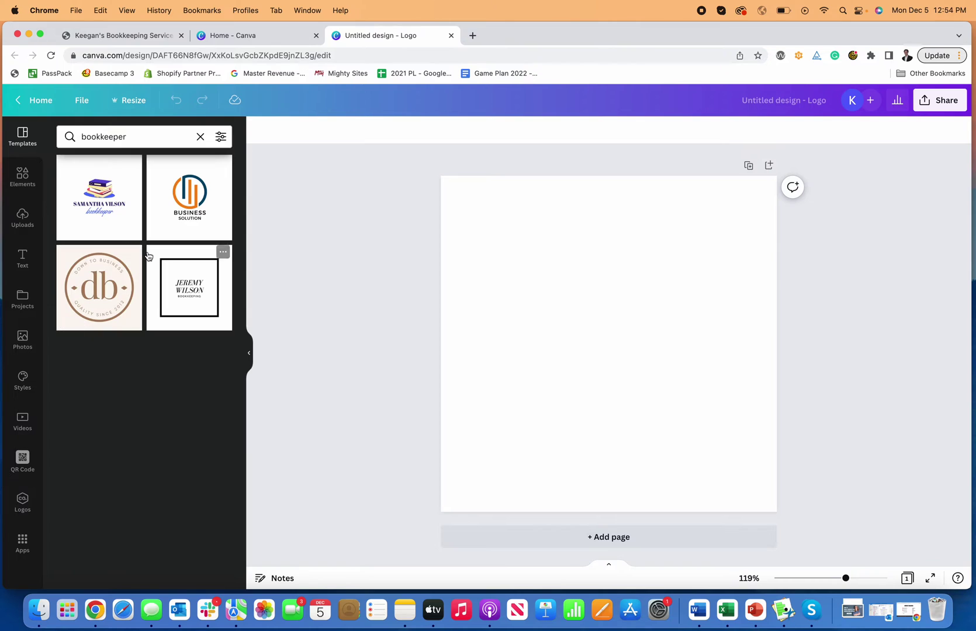
pyautogui.moveTo(96, 207); pyautogui.dragTo(505, 320)
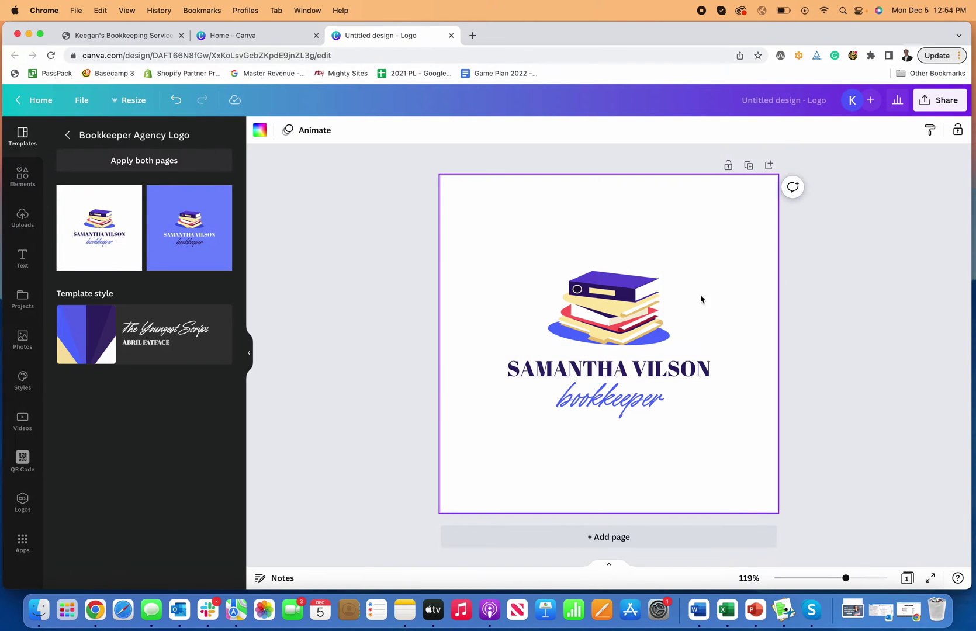
# - Rename the design to 'Bookkeeper Logo'
pyautogui.click(799, 107)
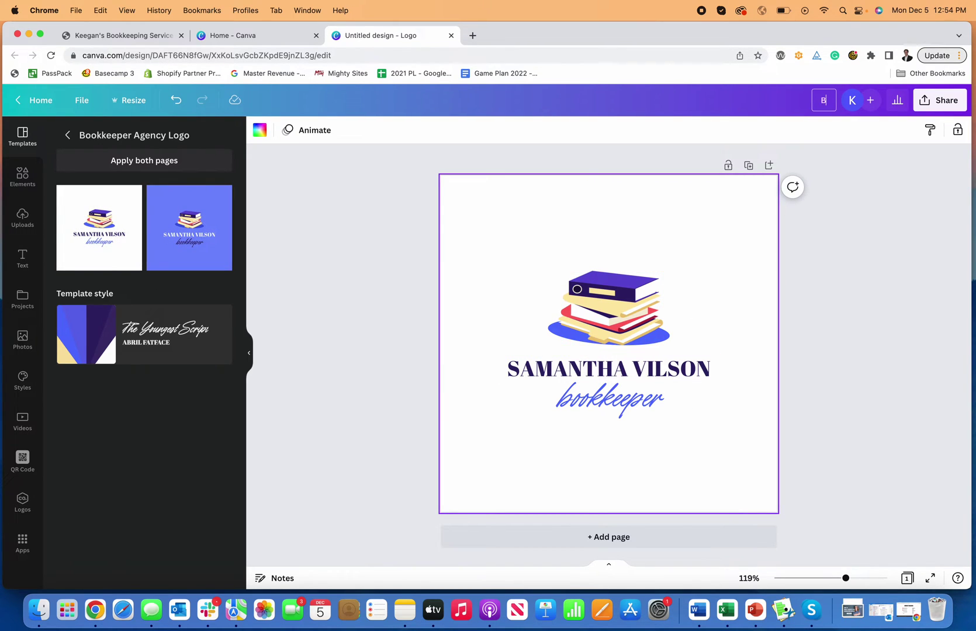
pyautogui.write('Bookkeeper Logo')
pyautogui.click(939, 237)
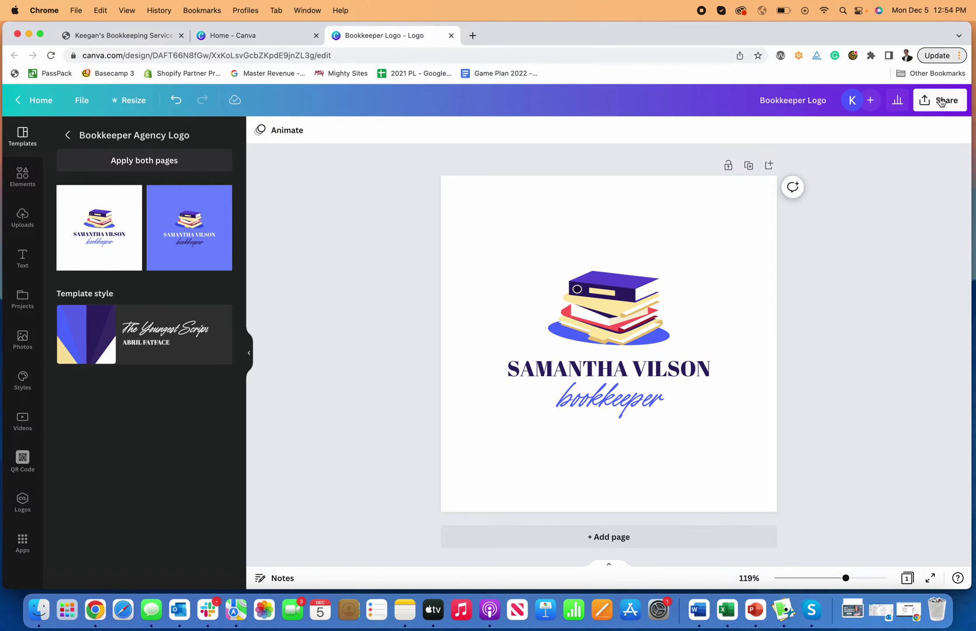
# - Download the design as a JPG file
pyautogui.click(939, 100)
pyautogui.click(832, 375)
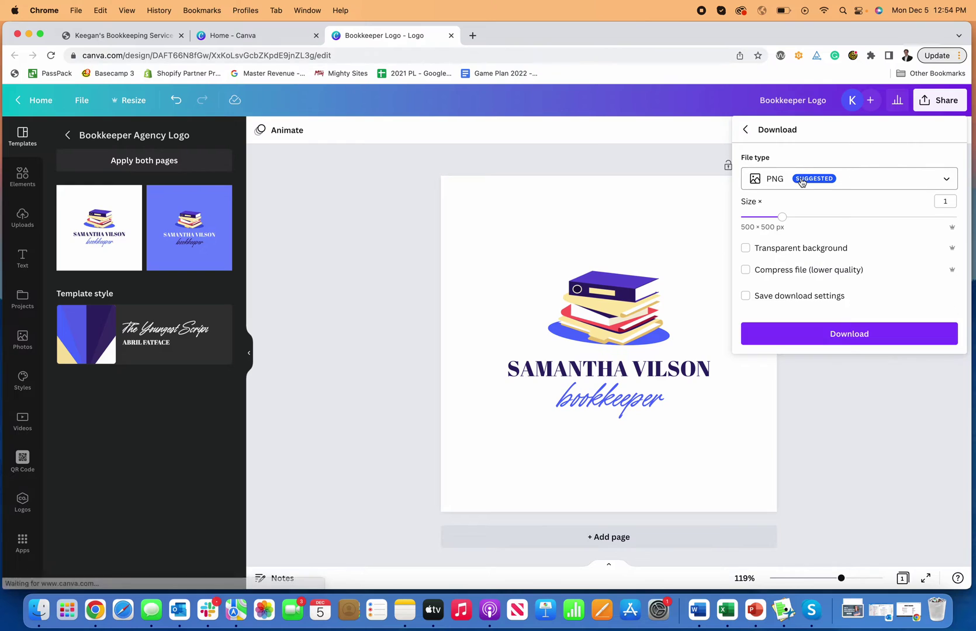
pyautogui.click(849, 178)
pyautogui.click(780, 210)
pyautogui.click(806, 338)
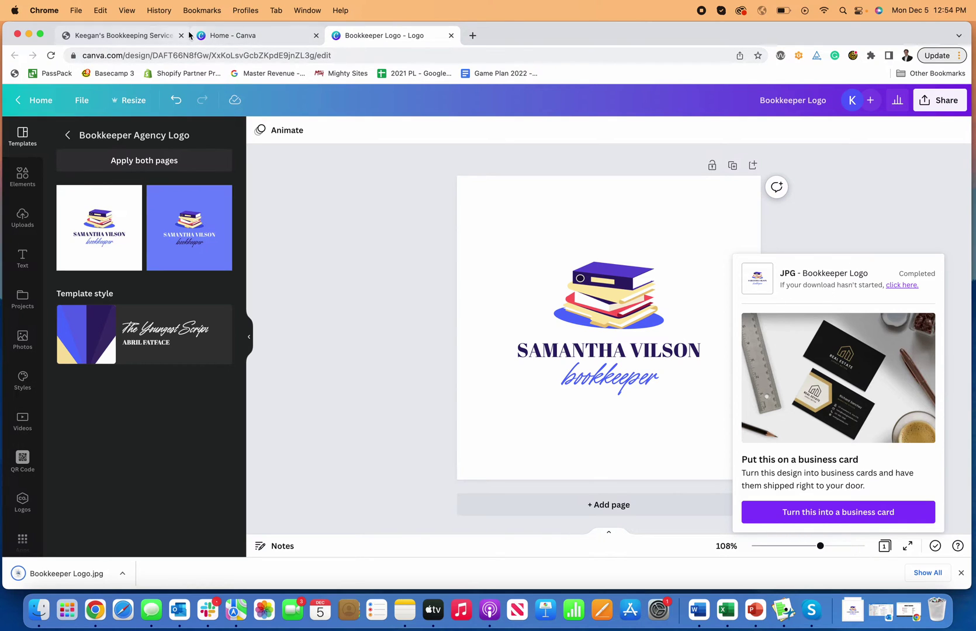
# - Upload Bookkeeper Logo.jpg as the header logo and save it
pyautogui.click(136, 39)
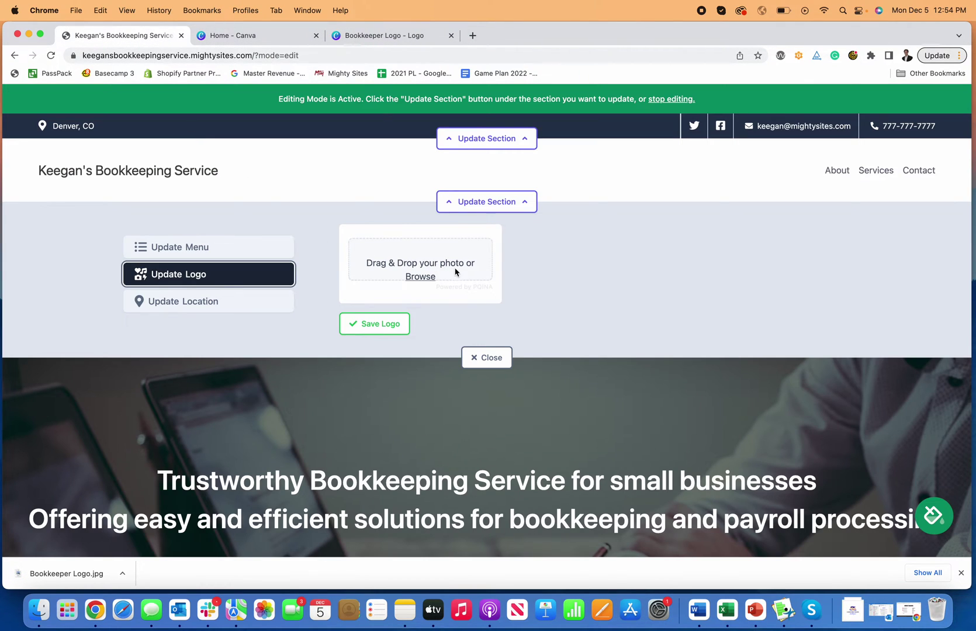
pyautogui.click(420, 277)
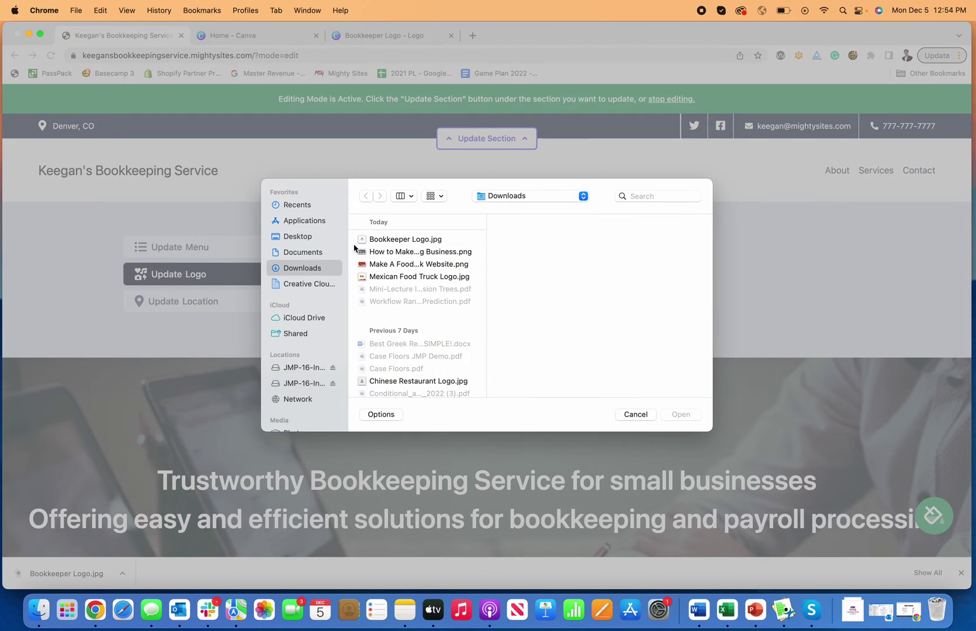
pyautogui.click(402, 240)
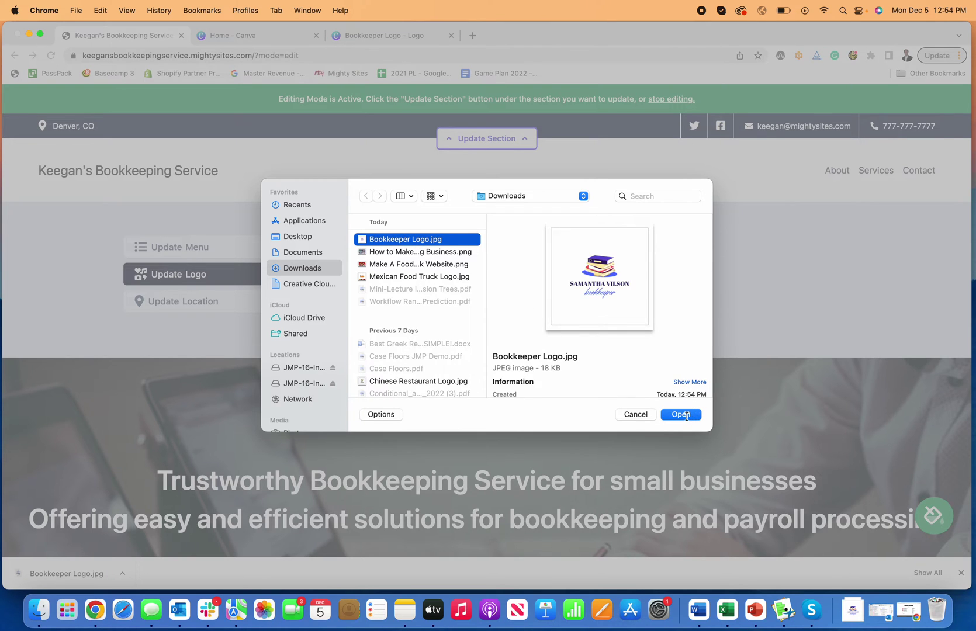
pyautogui.click(680, 414)
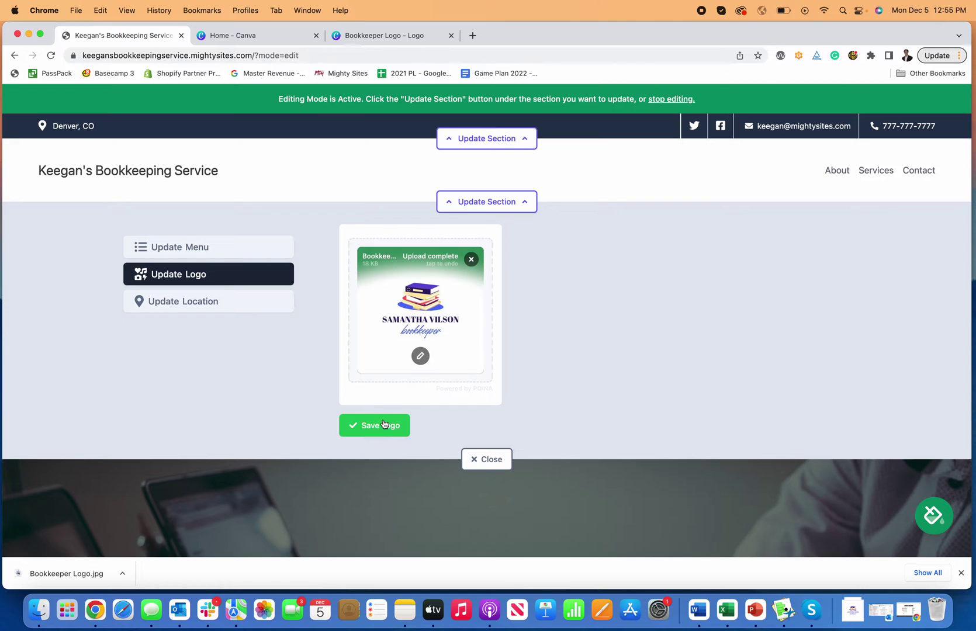
pyautogui.click(405, 419)
# - Enlarge the header logo two steps with Make it bigger
pyautogui.click(961, 572)
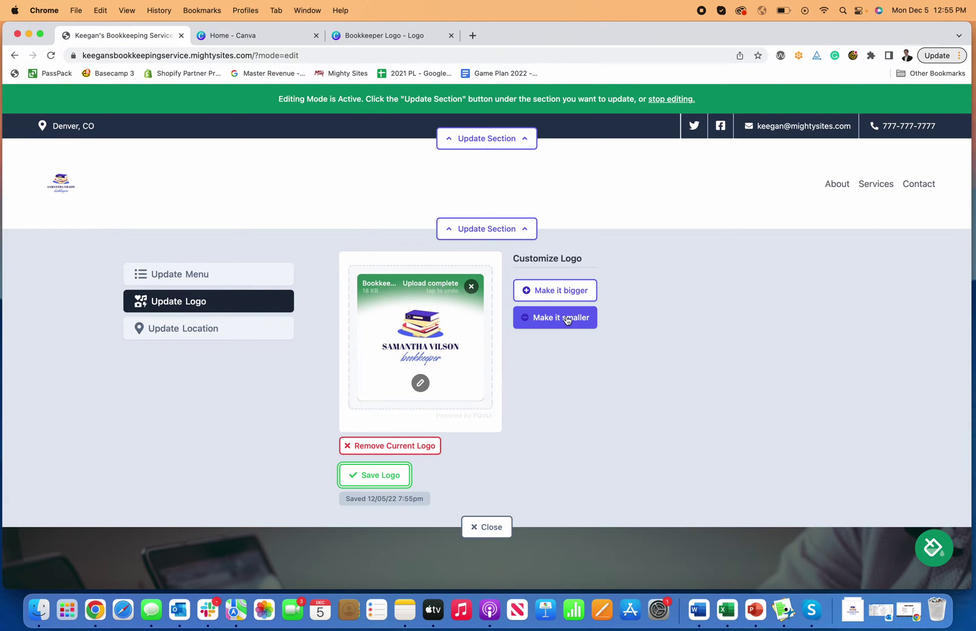
pyautogui.click(569, 291)
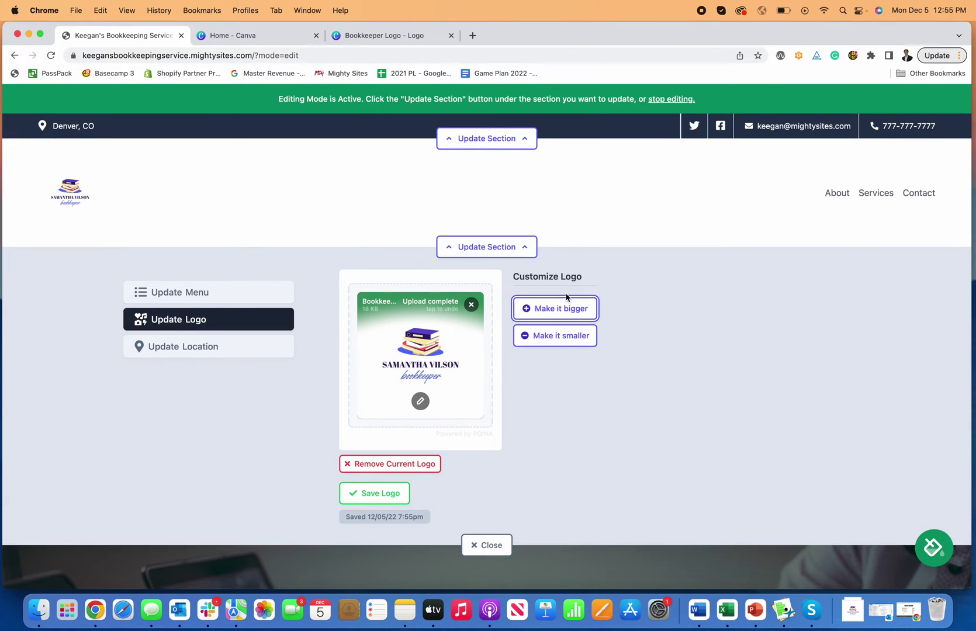
pyautogui.click(565, 319)
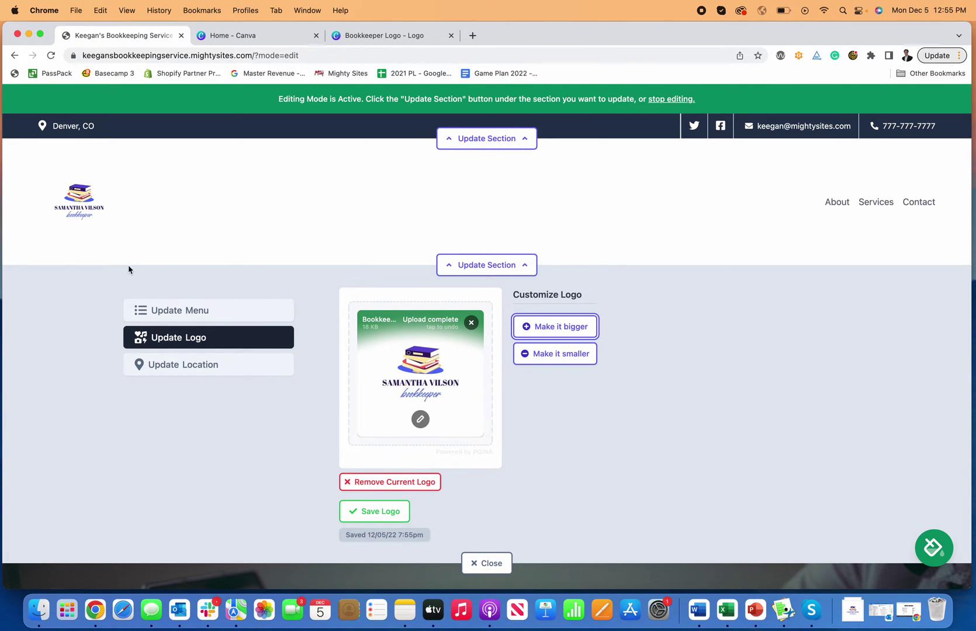
# - Open the logo in the image editor, browse its tools, and return to Crop
pyautogui.click(420, 419)
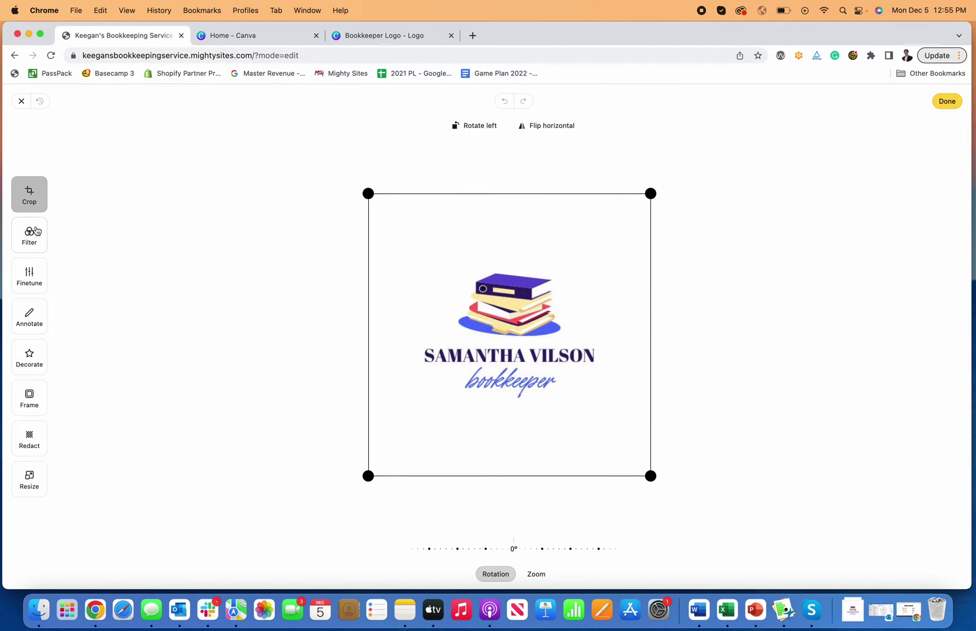
pyautogui.click(36, 231)
pyautogui.click(29, 275)
pyautogui.click(29, 316)
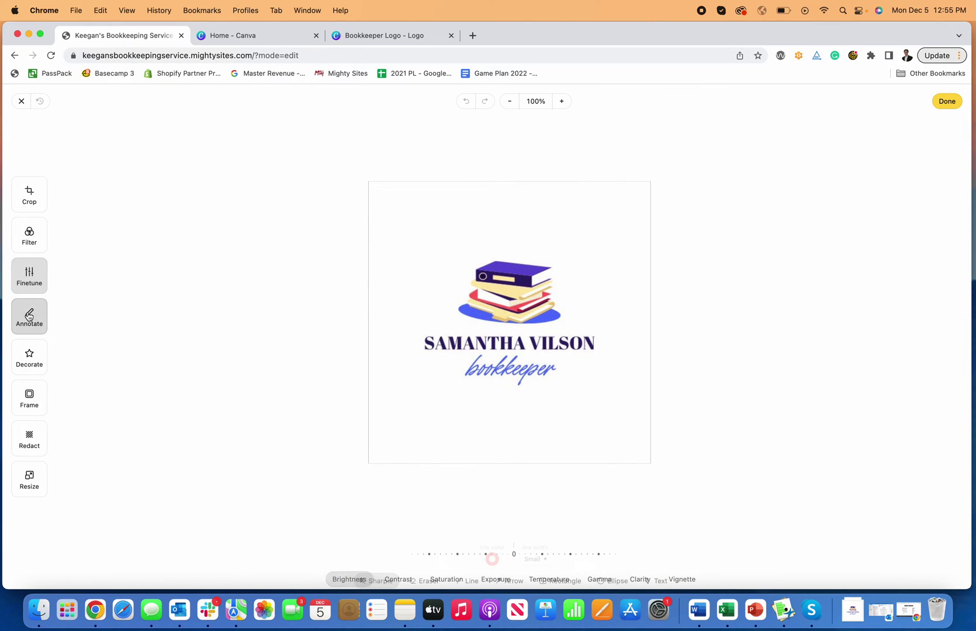
pyautogui.click(29, 353)
pyautogui.click(30, 391)
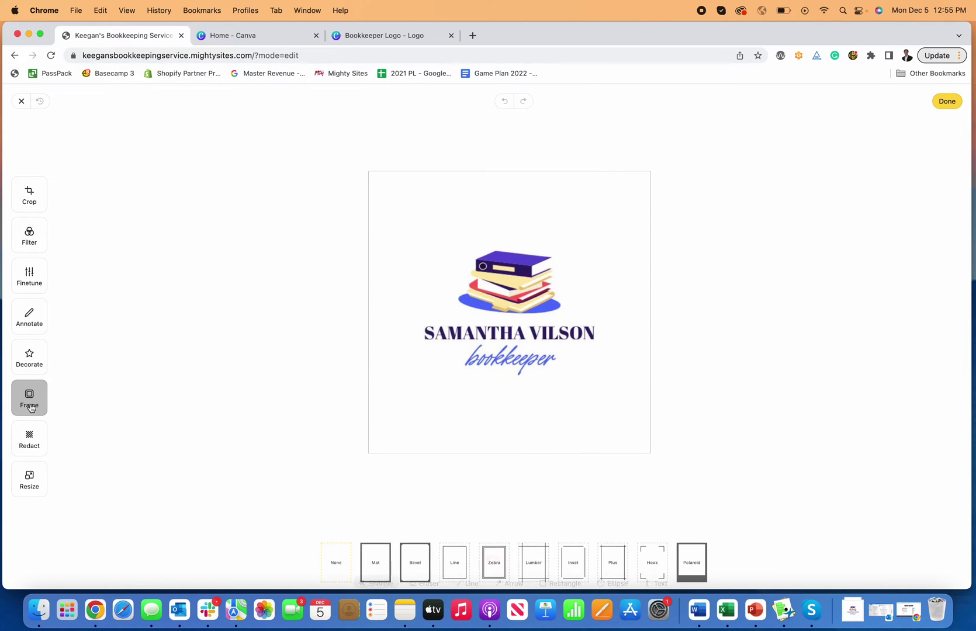
pyautogui.click(30, 240)
pyautogui.click(29, 196)
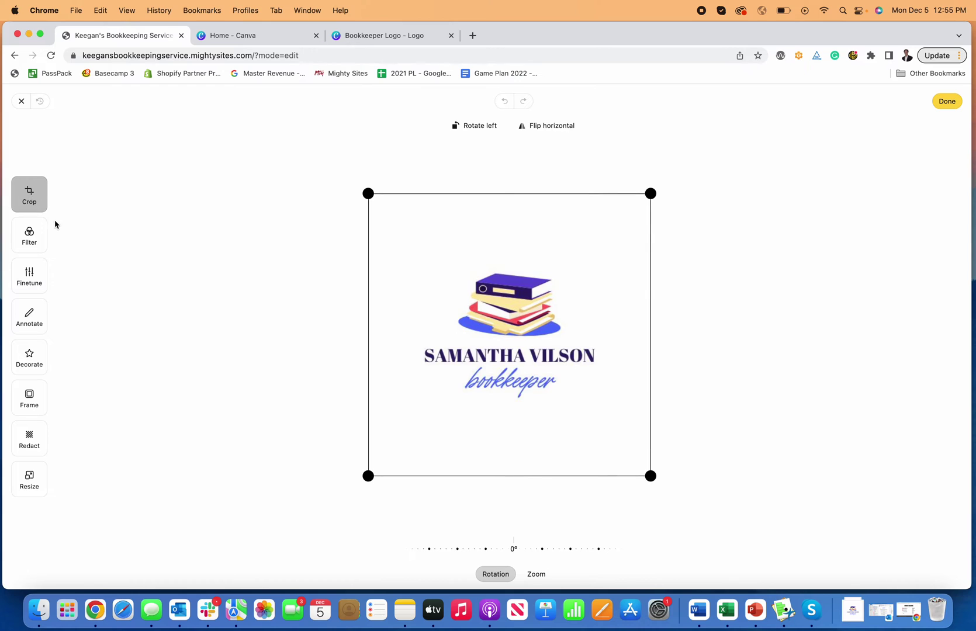
# - Crop the top, bottom, right and left white margins from the logo and apply
pyautogui.moveTo(368, 194); pyautogui.dragTo(372, 269)
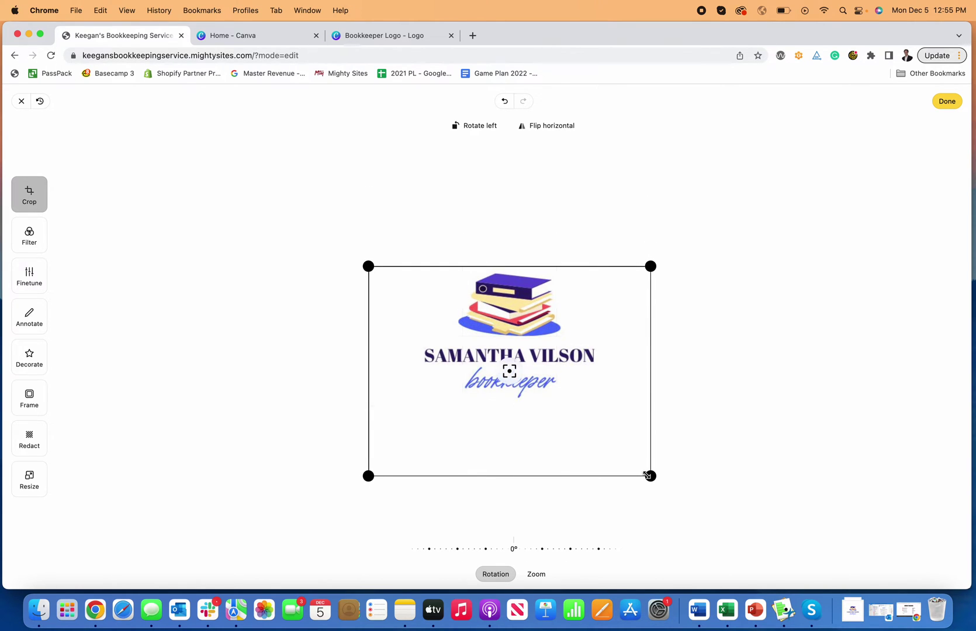
pyautogui.moveTo(646, 475); pyautogui.dragTo(597, 403)
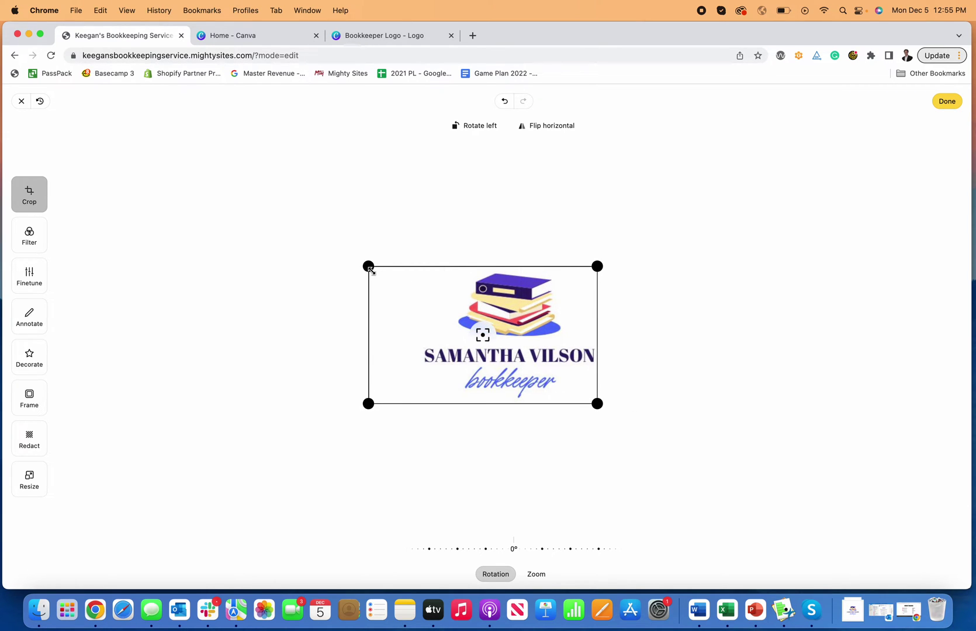
pyautogui.moveTo(371, 269); pyautogui.dragTo(424, 263)
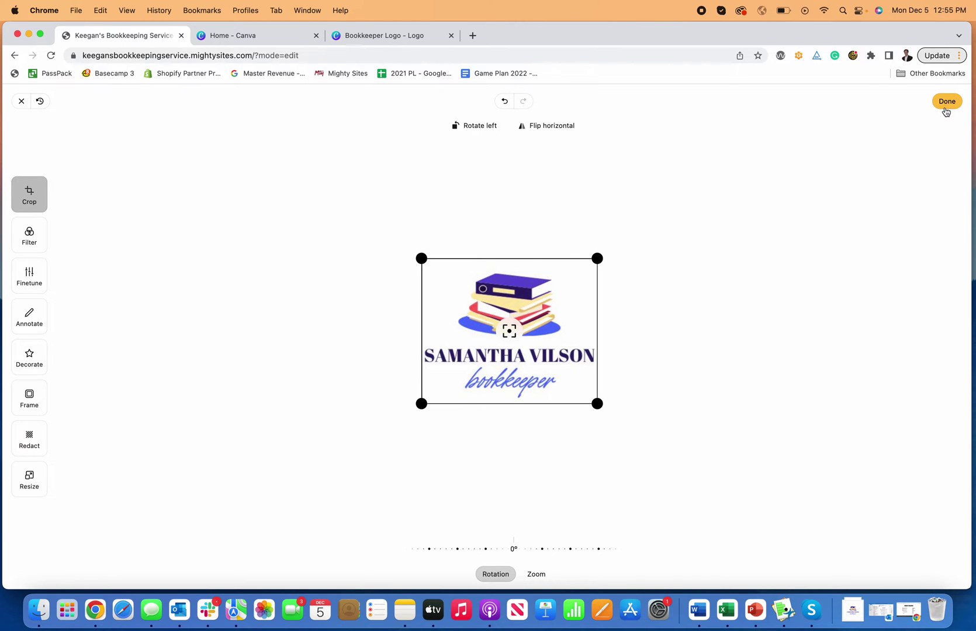
pyautogui.click(945, 104)
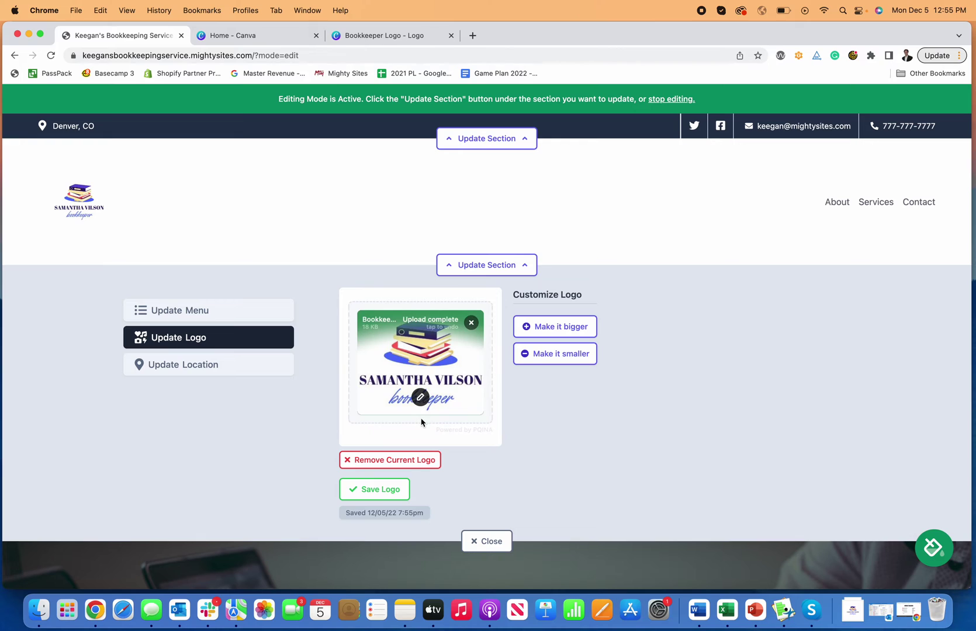
# - Save the cropped bookkeeper logo, make it two sizes smaller in the header, then close the logo editor
pyautogui.click(392, 489)
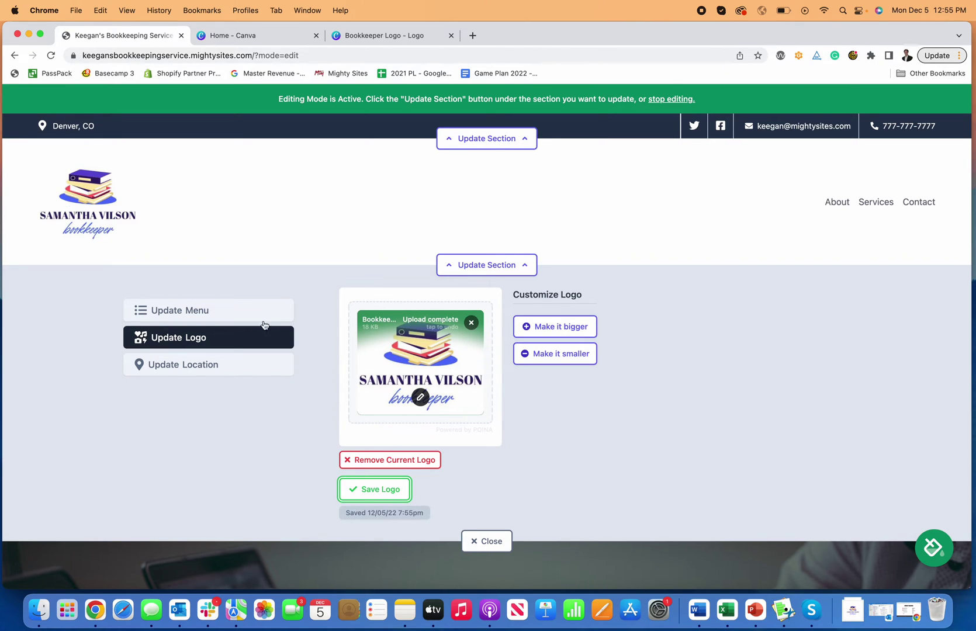
pyautogui.click(574, 360)
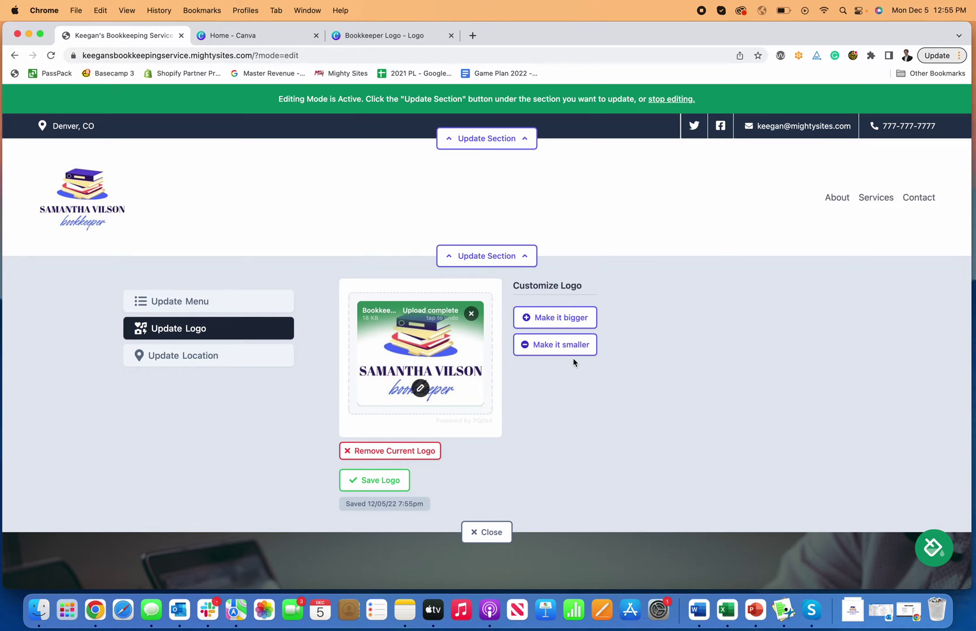
pyautogui.click(564, 347)
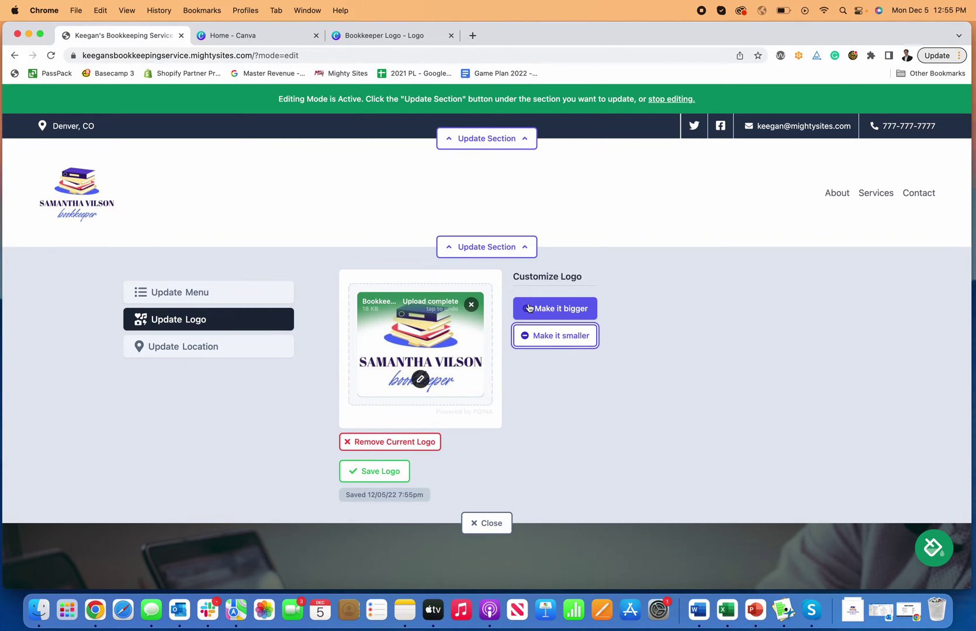
pyautogui.click(522, 247)
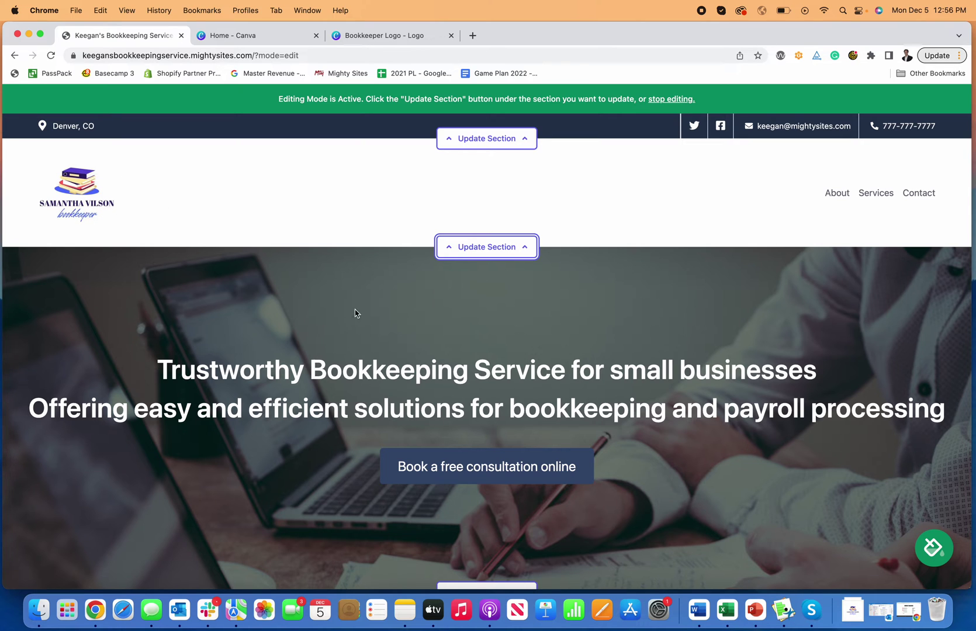
pyautogui.scroll(-5, 447, 354)
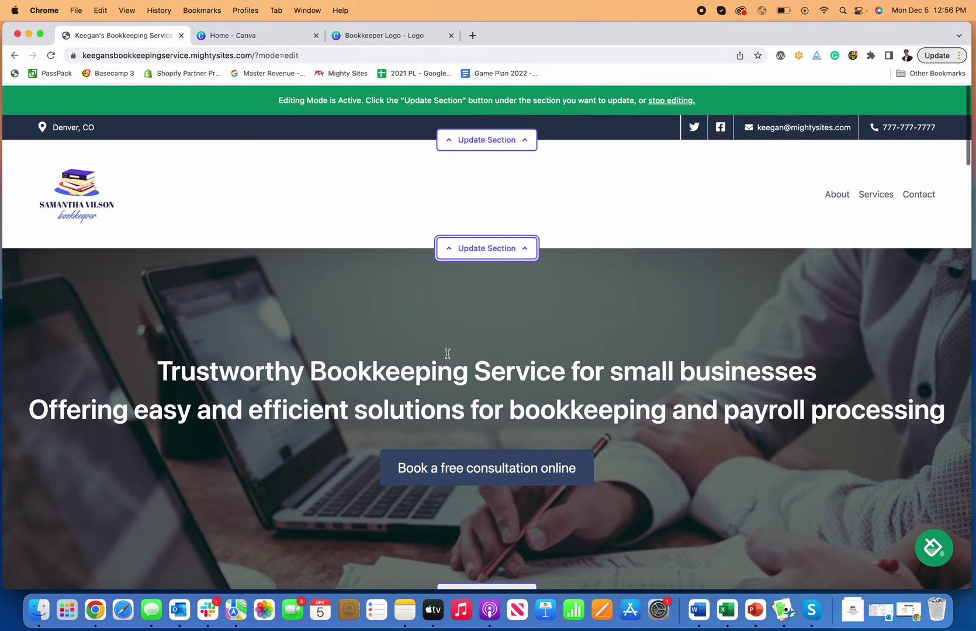
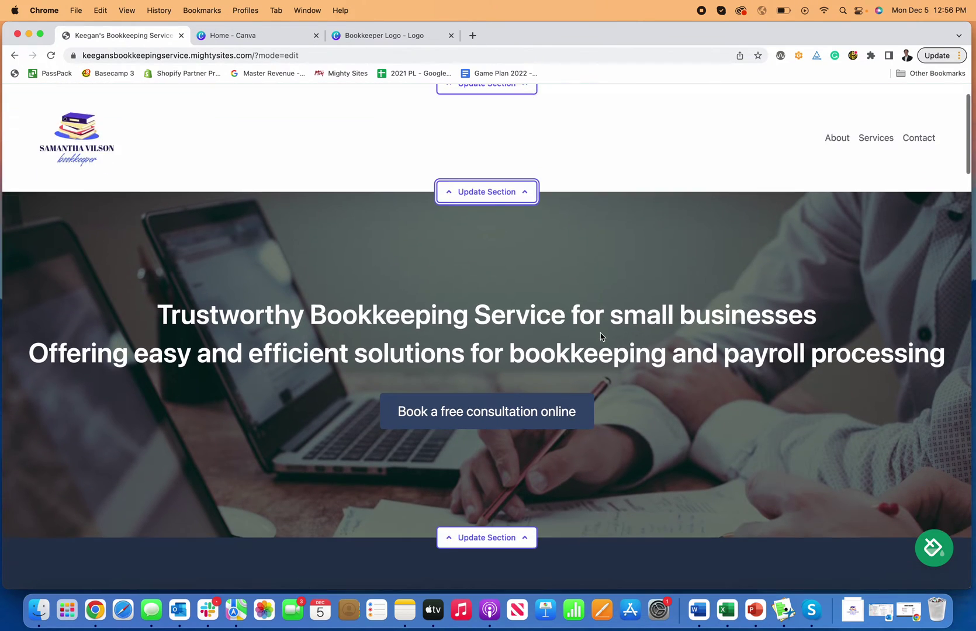
# - Scroll the bookkeeping site in edit mode to review the header, hero banner and mission text
pyautogui.scroll(5, 599, 333)
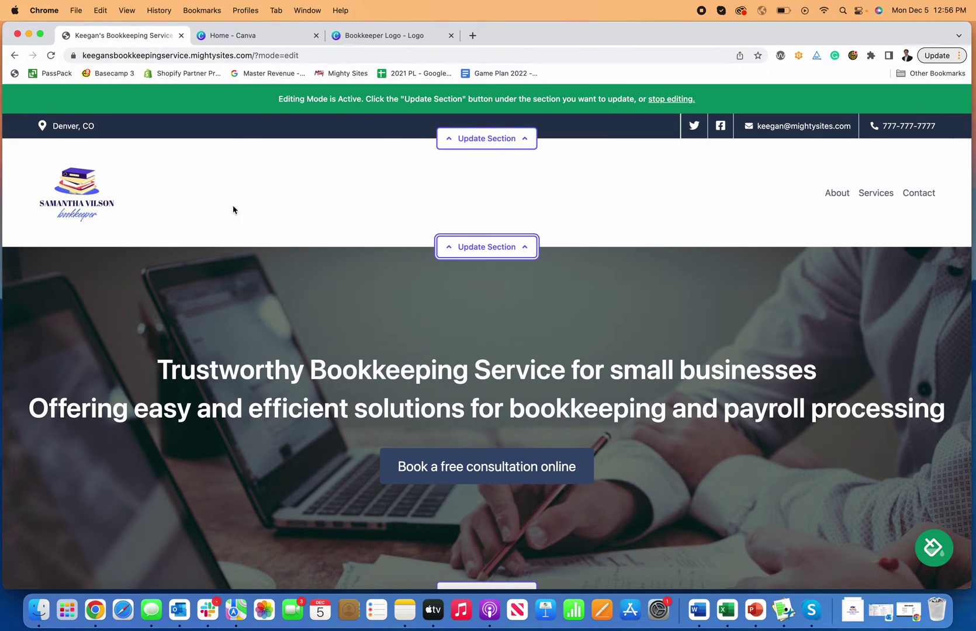
pyautogui.scroll(-6, 809, 204)
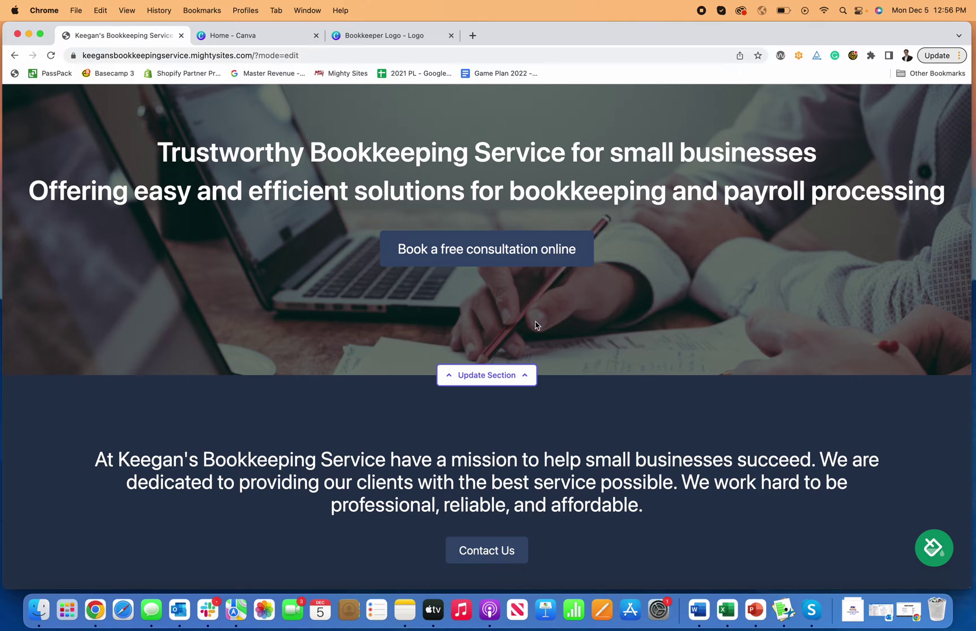
# - Change the hero title to 'Bookkeeper For Small Business'
pyautogui.click(525, 374)
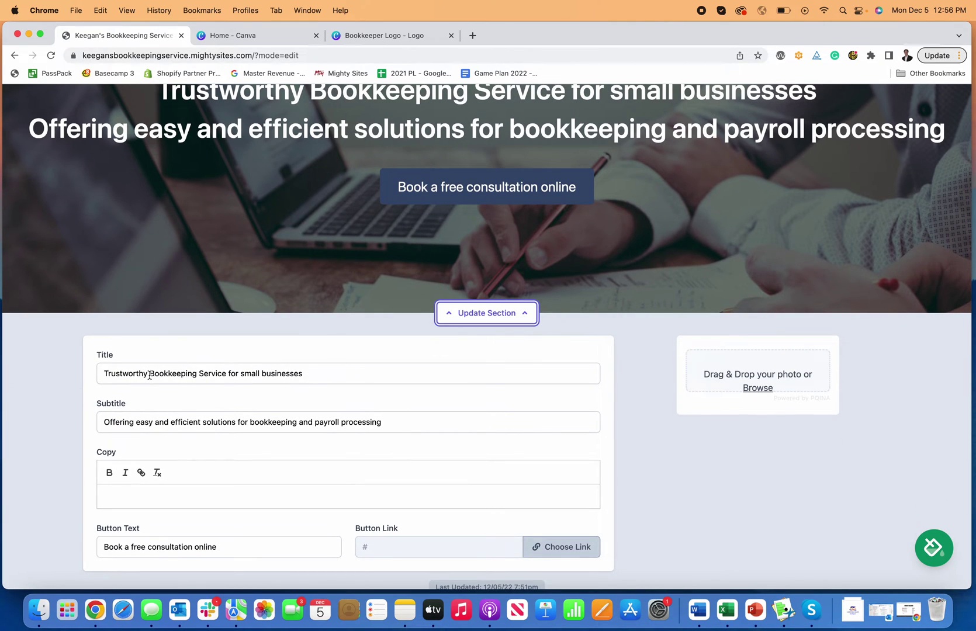
pyautogui.moveTo(150, 374); pyautogui.dragTo(39, 375)
pyautogui.press('BackSpace')
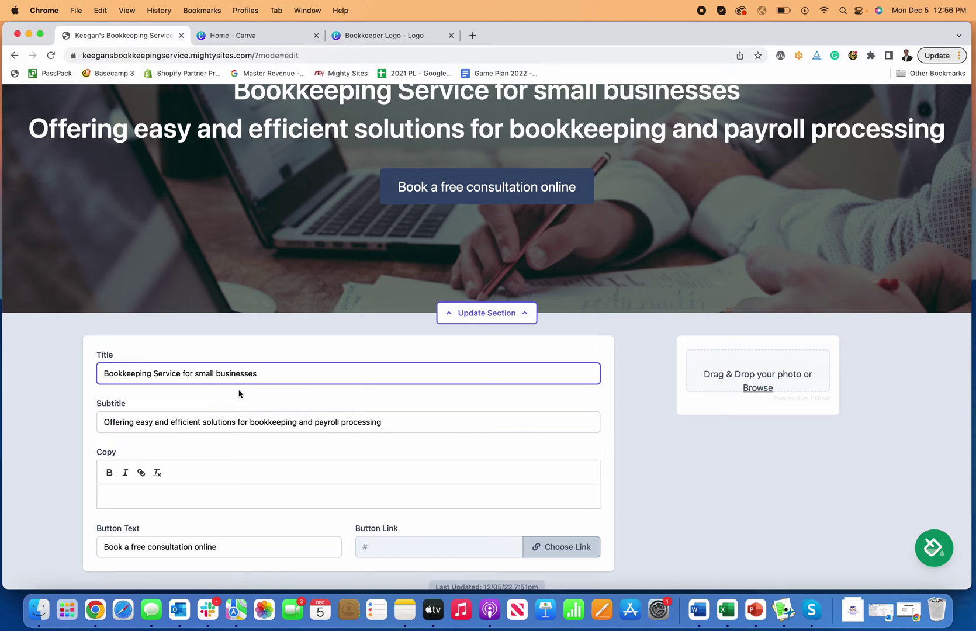
pyautogui.moveTo(264, 373); pyautogui.dragTo(136, 373)
pyautogui.write('per ')
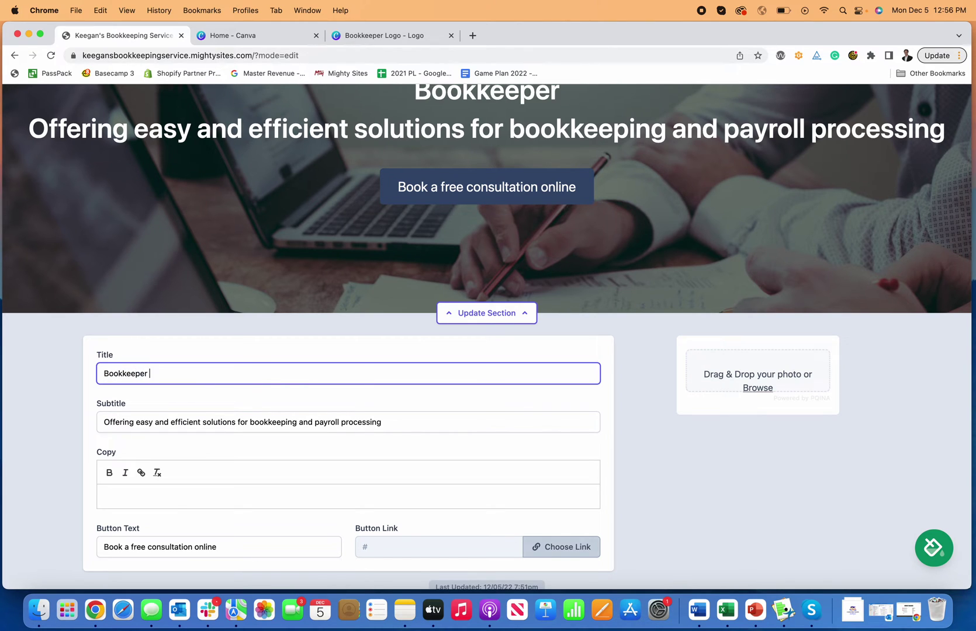
pyautogui.write('For Small Business')
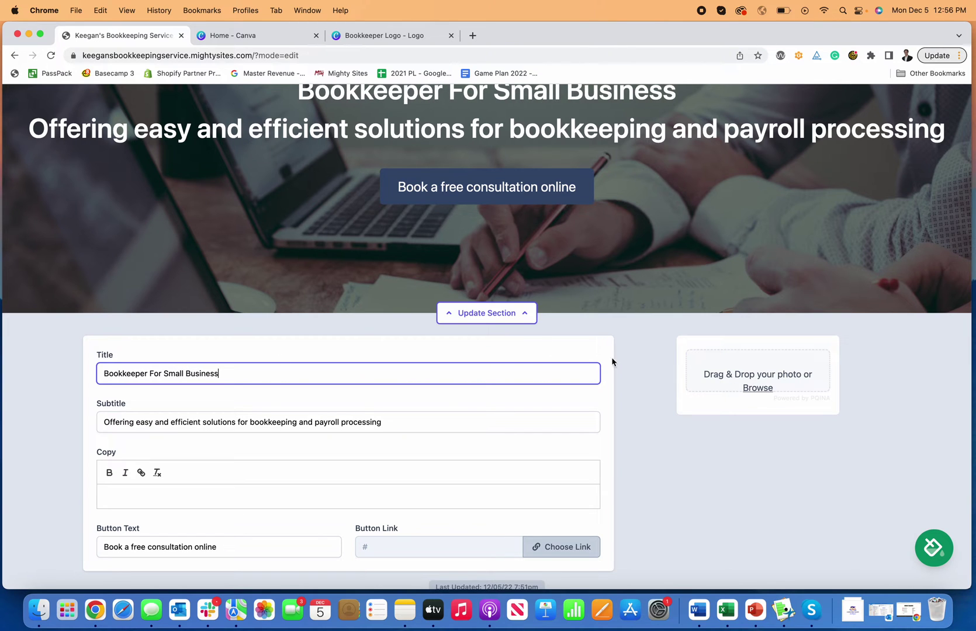
pyautogui.click(644, 394)
pyautogui.scroll(2, 645, 396)
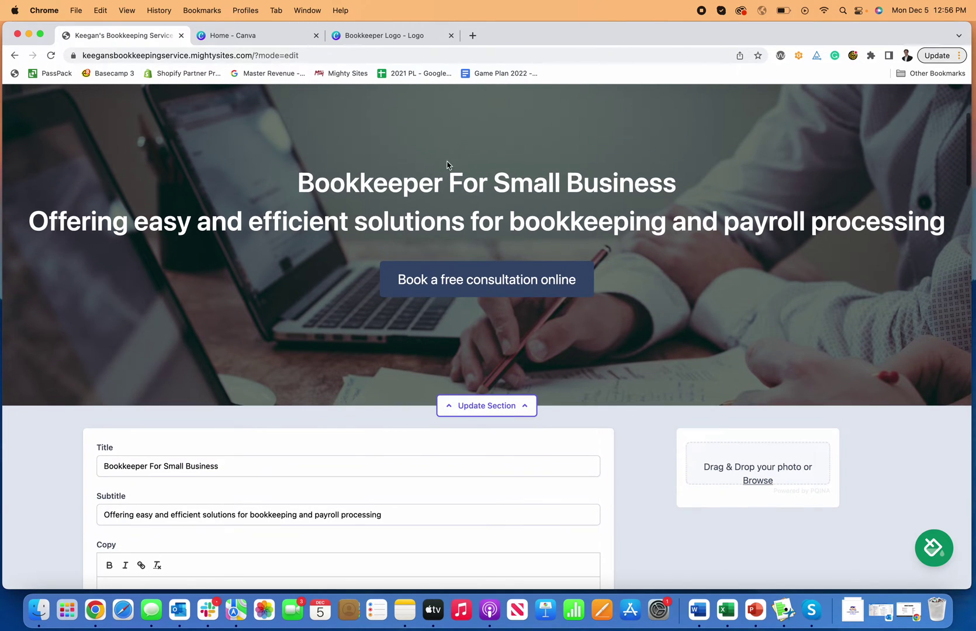
pyautogui.scroll(-3, 541, 251)
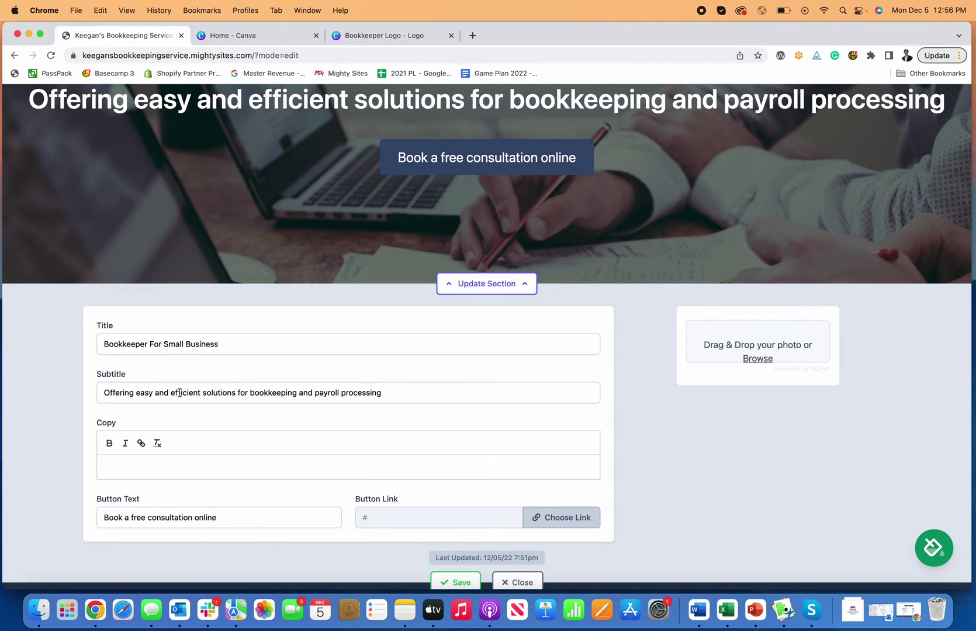
# - Start the subtitle with capitalized 'Efficient Solutions for Bookkeeping'
pyautogui.moveTo(173, 393); pyautogui.dragTo(57, 396)
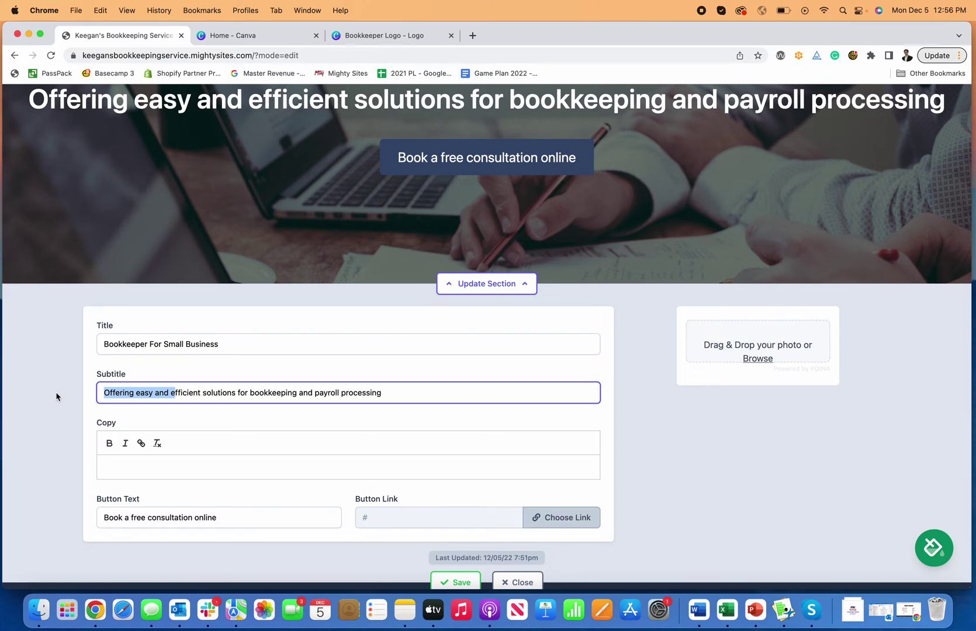
pyautogui.write('E')
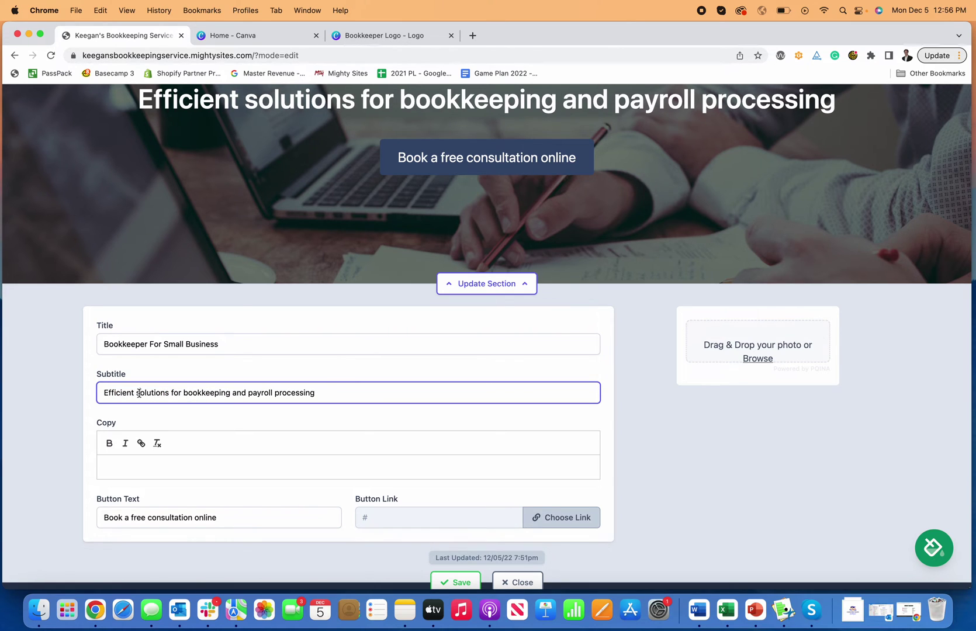
pyautogui.click(138, 392)
pyautogui.press('BackSpace')
pyautogui.write('S')
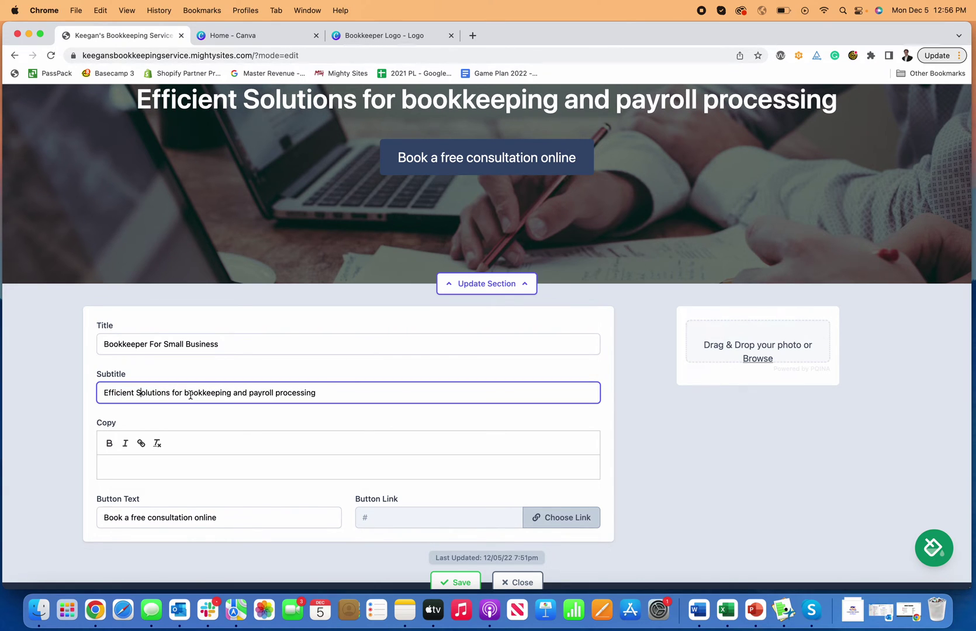
pyautogui.click(190, 393)
pyautogui.press('BackSpace')
pyautogui.write('B')
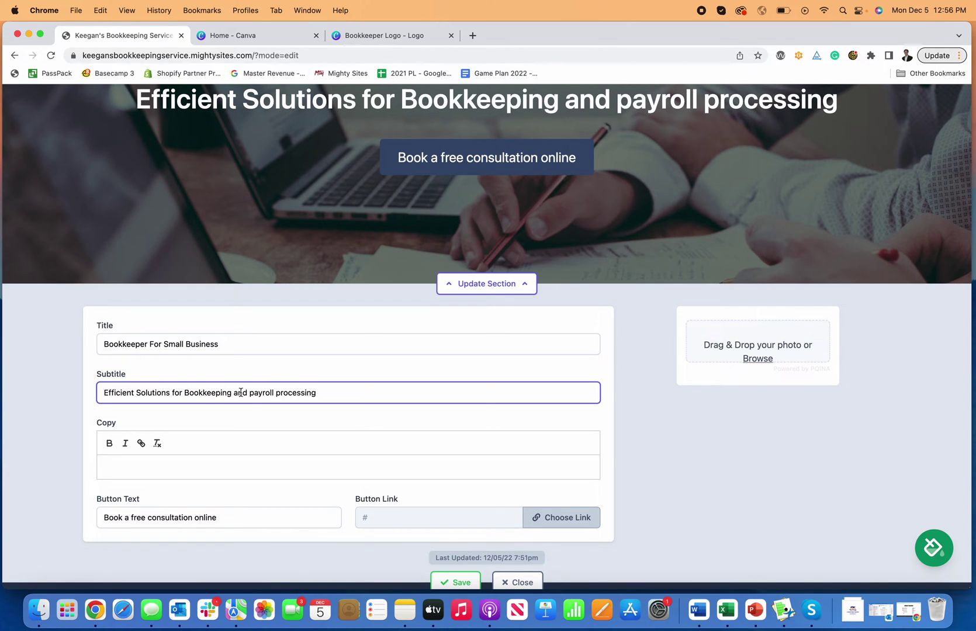
# - Replace 'and' with '&', capitalize Payroll and drop 'processing' from the subtitle
pyautogui.click(246, 395)
pyautogui.press('BackSpace')
pyautogui.press('BackSpace')
pyautogui.press('BackSpace')
pyautogui.press('BackSpace')
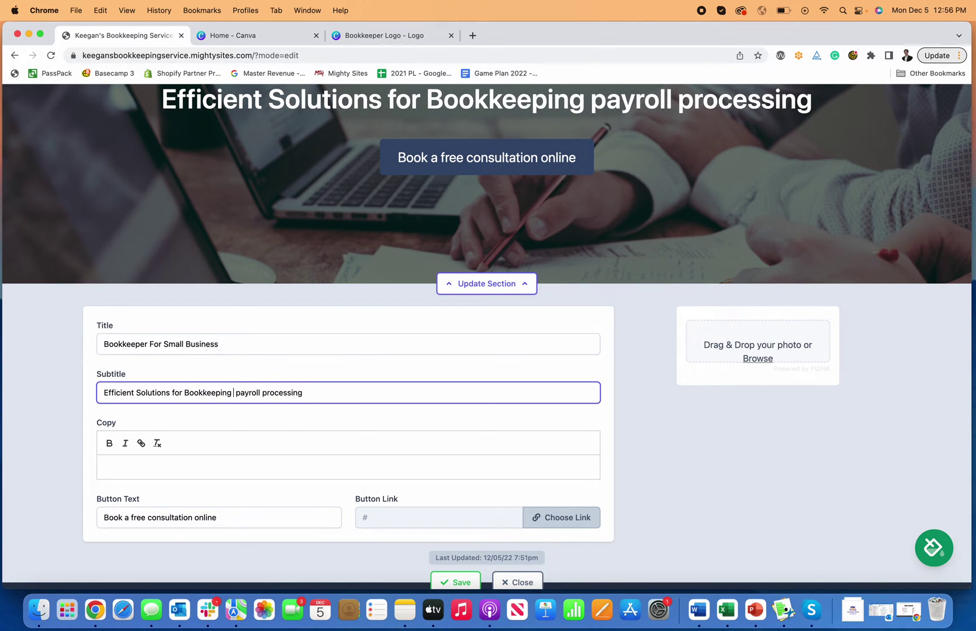
pyautogui.write('&')
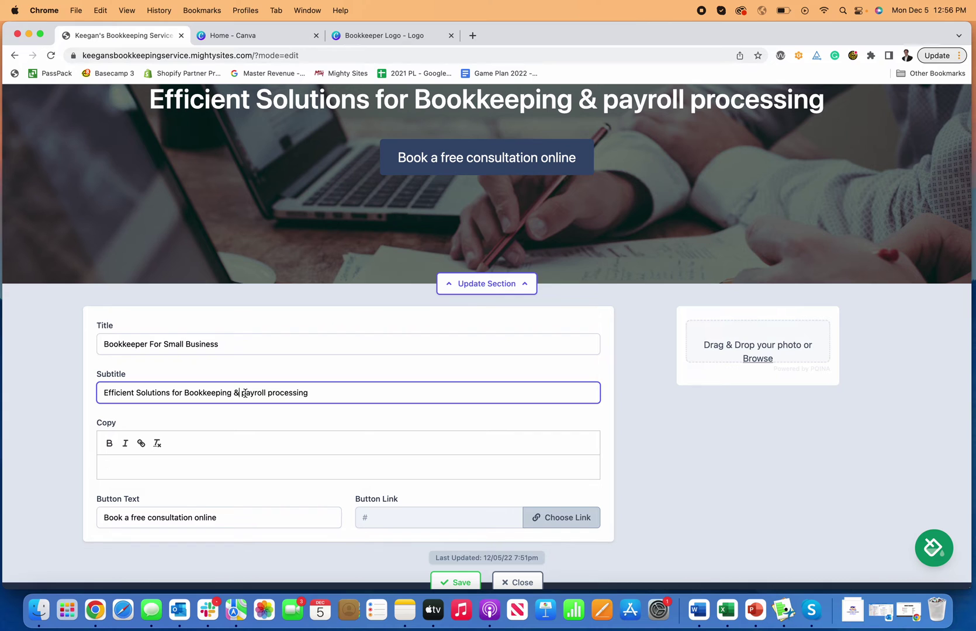
pyautogui.click(244, 393)
pyautogui.press('BackSpace')
pyautogui.write('P')
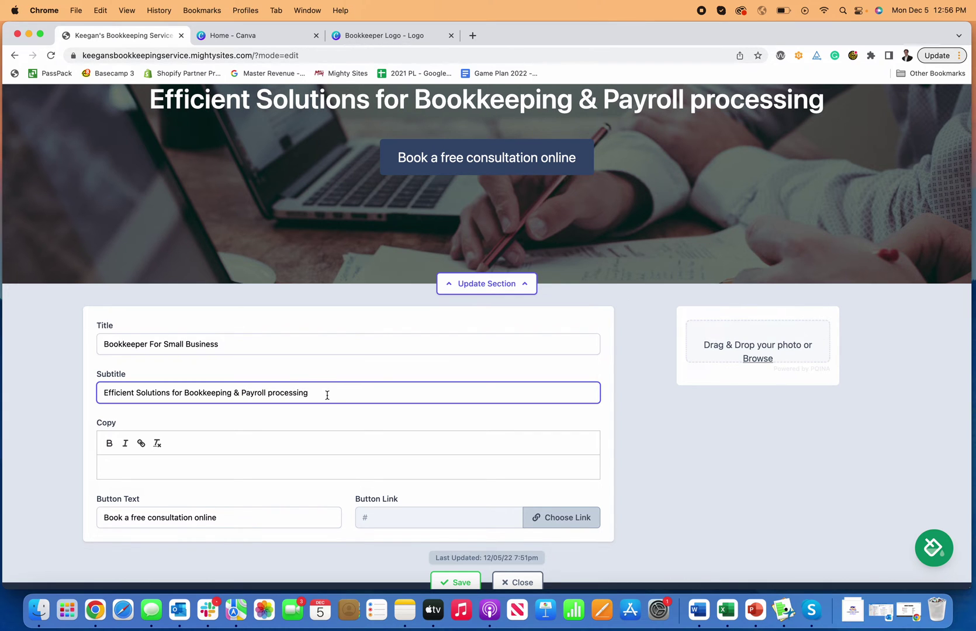
pyautogui.moveTo(327, 395); pyautogui.dragTo(265, 395)
pyautogui.press('BackSpace')
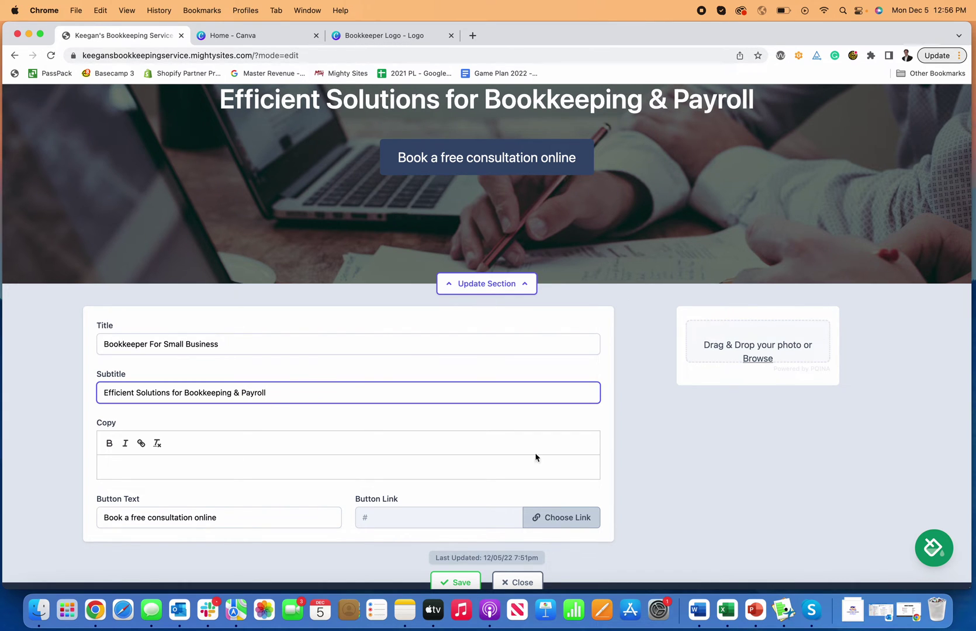
# - Save the hero title and subtitle, then reopen the hero section's editor
pyautogui.scroll(-2, 538, 504)
pyautogui.click(453, 523)
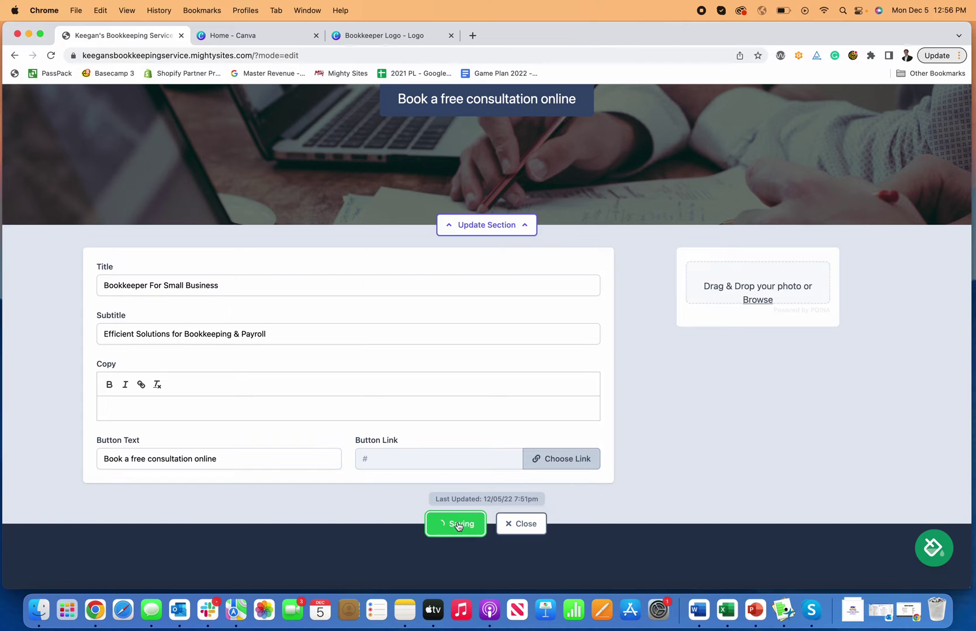
pyautogui.click(513, 526)
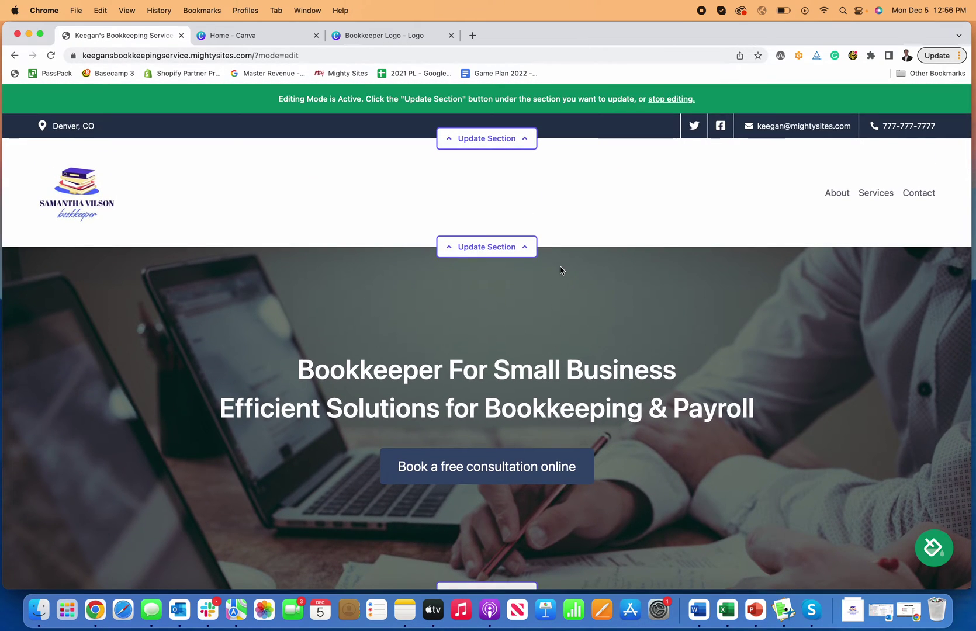
pyautogui.scroll(-1, 561, 270)
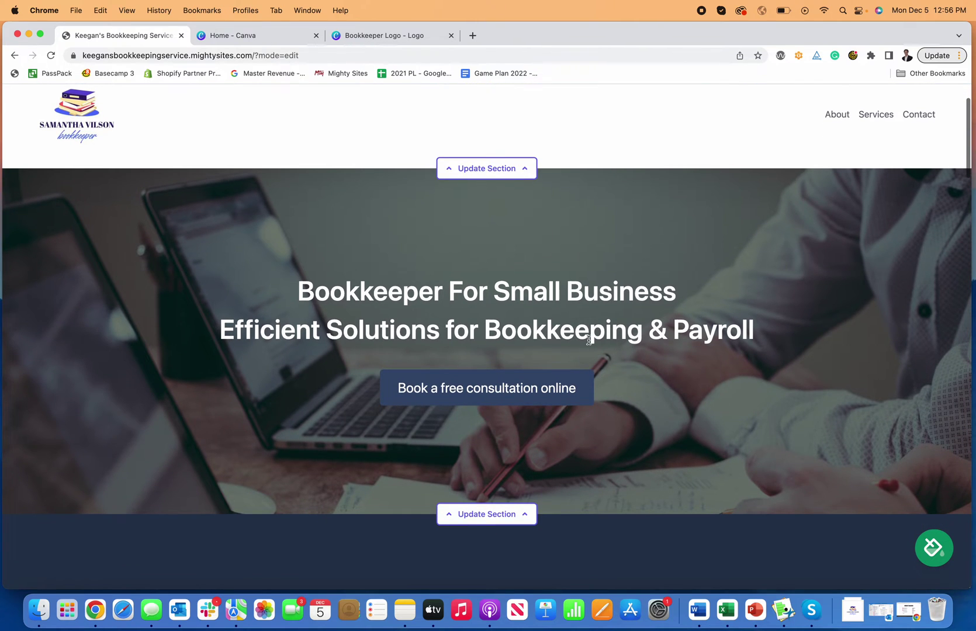
pyautogui.scroll(1, 589, 340)
pyautogui.scroll(-3, 588, 340)
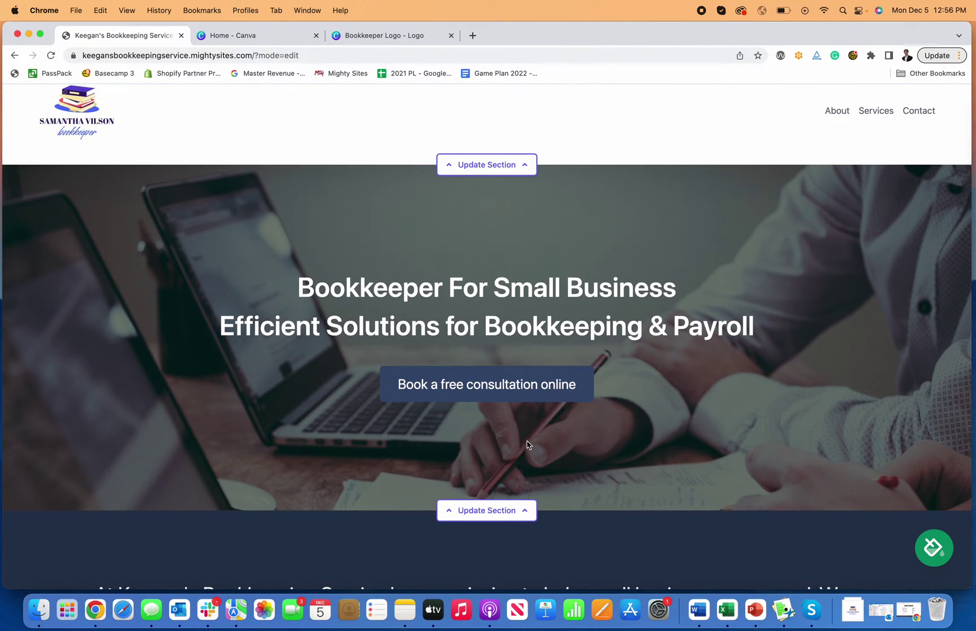
pyautogui.click(500, 510)
pyautogui.scroll(-10, 501, 398)
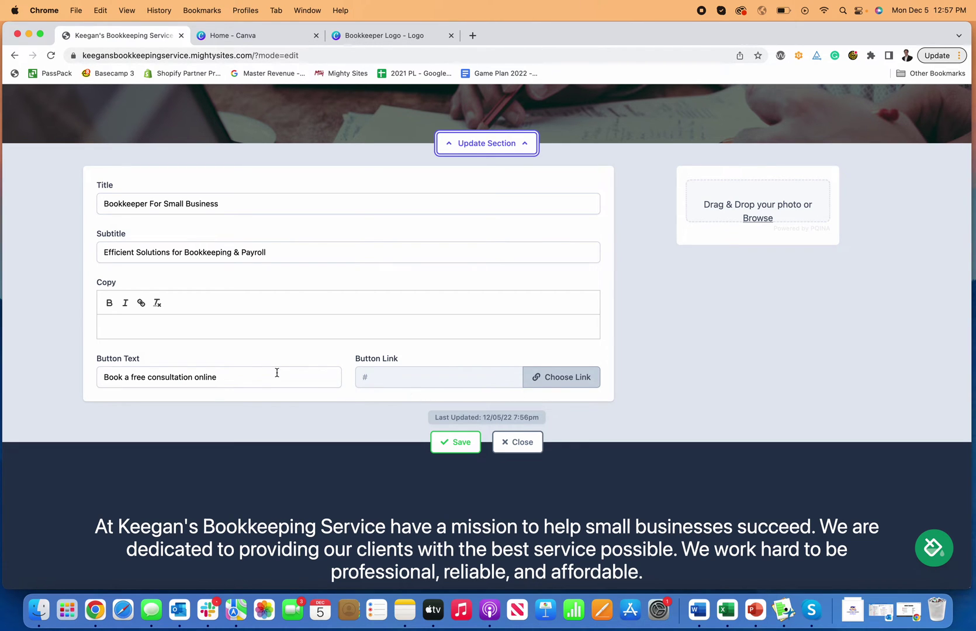
pyautogui.scroll(4, 277, 372)
# - Load the Calendly scheduling page in a new tab and preview the Service Appointment event
pyautogui.click(472, 36)
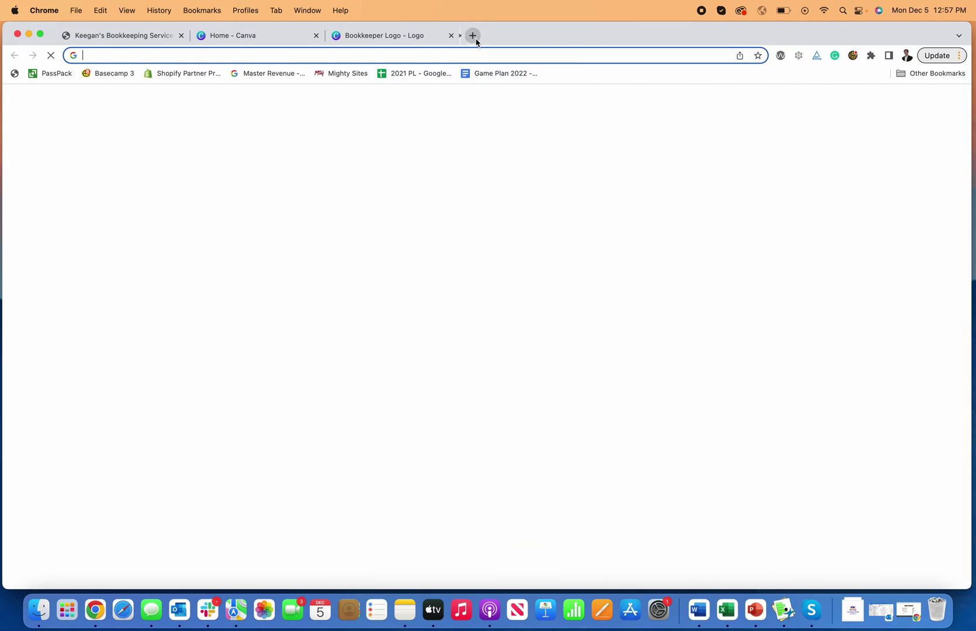
pyautogui.write('calen')
pyautogui.press('Return')
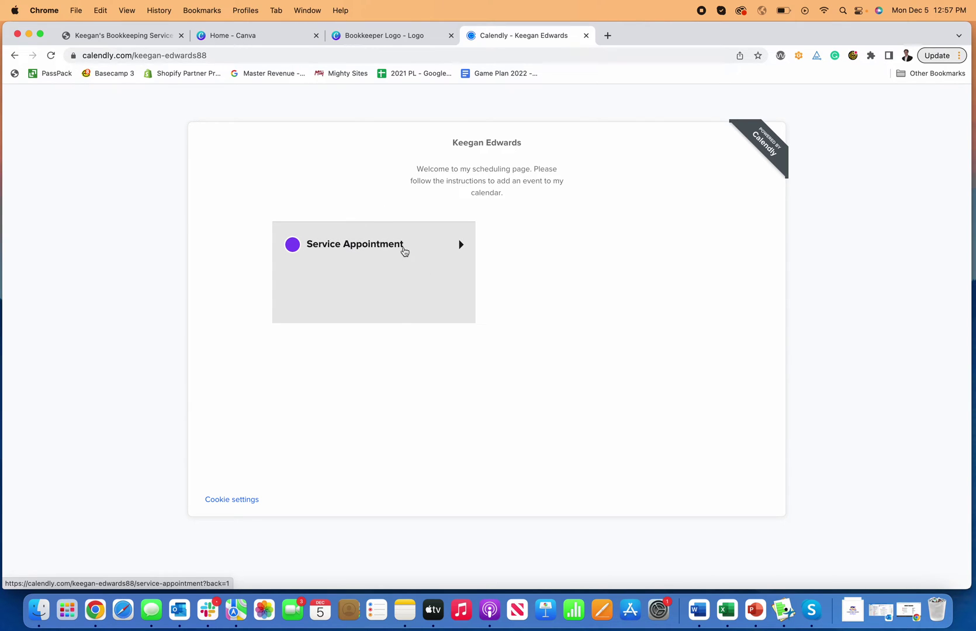
pyautogui.click(277, 55)
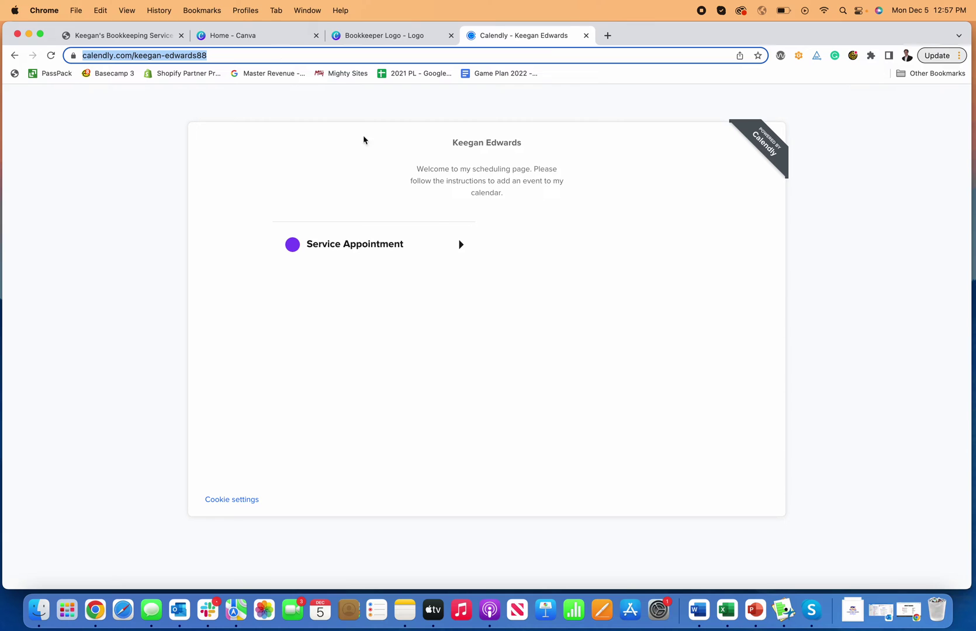
pyautogui.click(431, 249)
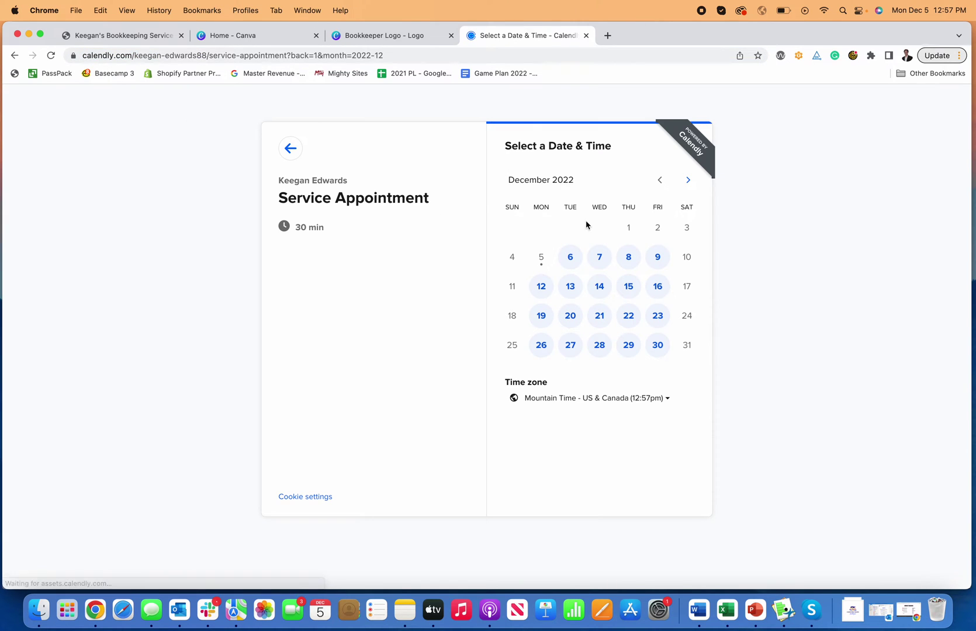
pyautogui.click(289, 151)
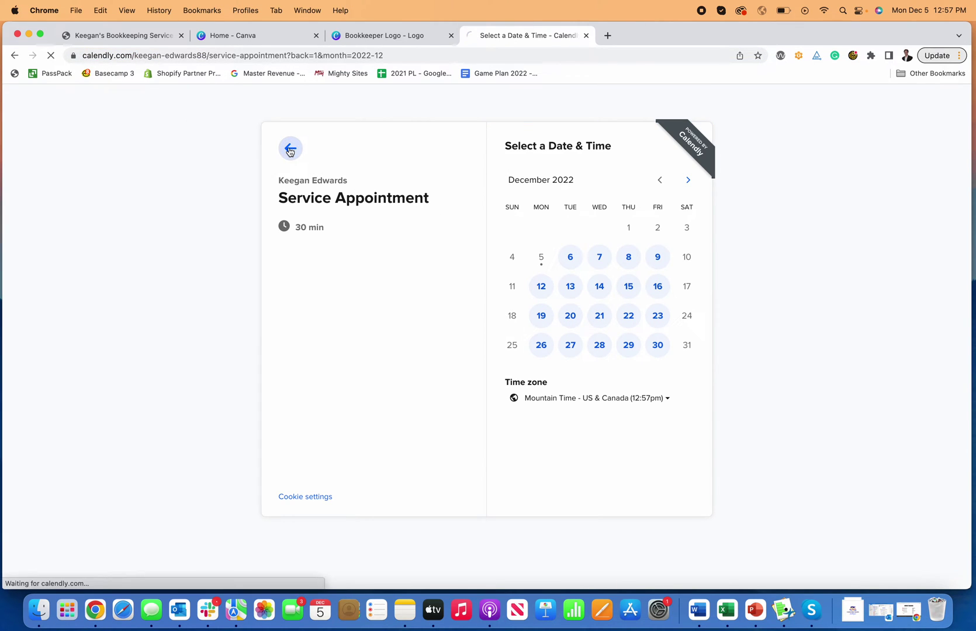
# - Copy the Calendly page address and return to the bookkeeping site's editor tab
pyautogui.click(222, 55)
pyautogui.press('super+c')
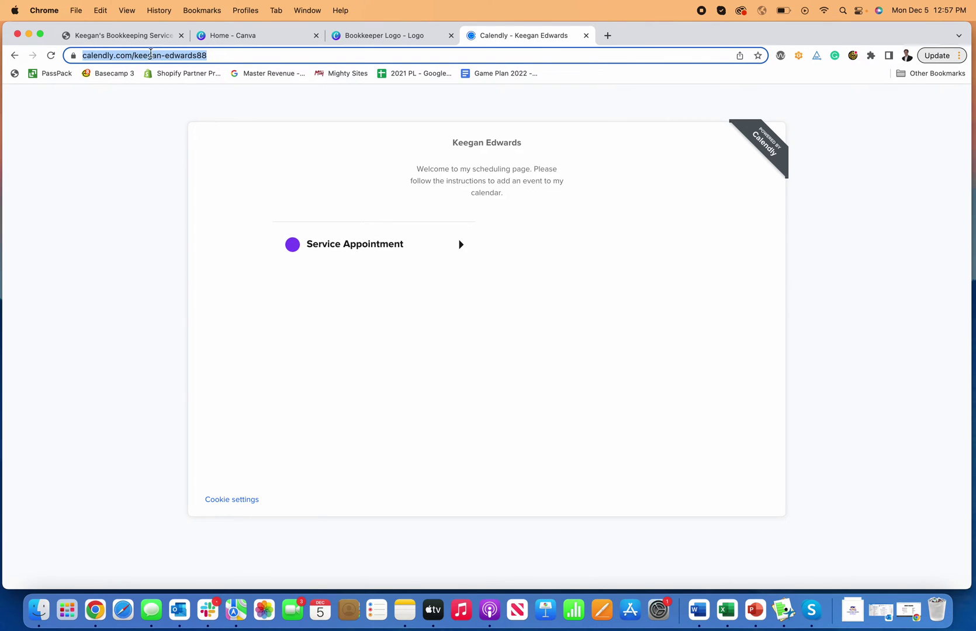
pyautogui.click(146, 37)
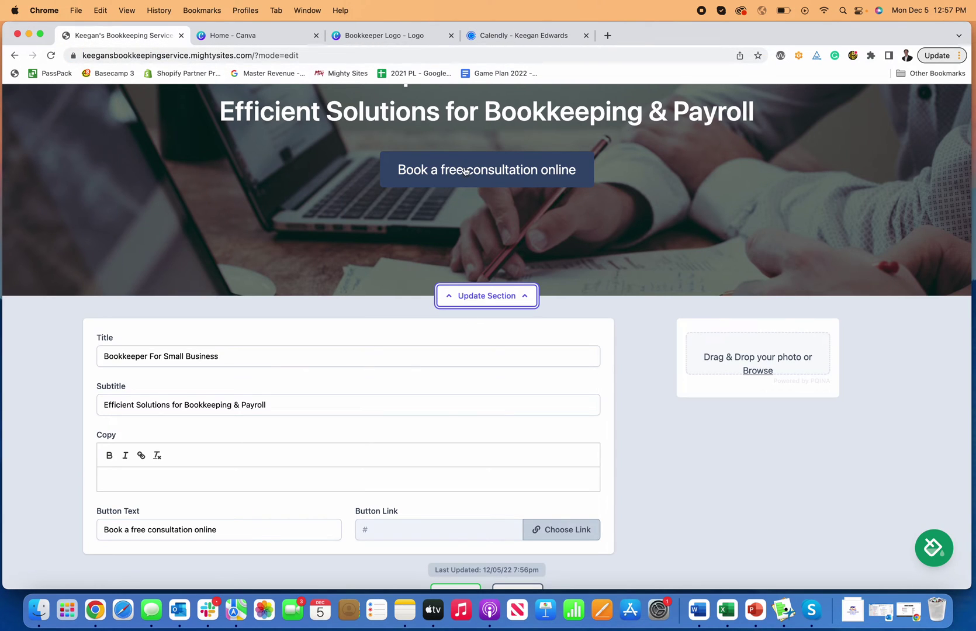
# - Relabel the hero button 'Request Consultation'
pyautogui.scroll(-5, 498, 255)
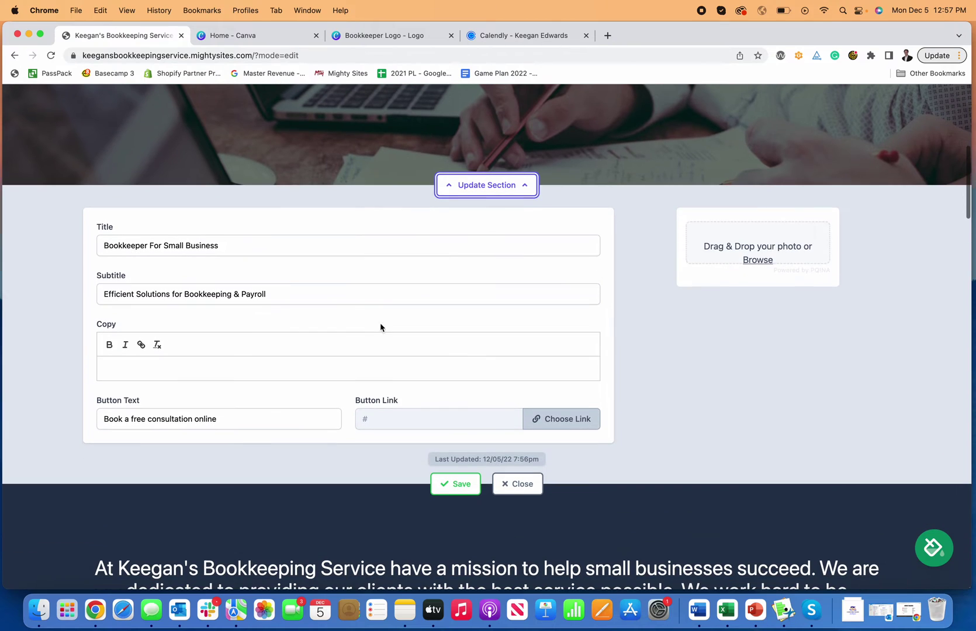
pyautogui.click(219, 419)
pyautogui.doubleClick(219, 420)
pyautogui.press('BackSpace')
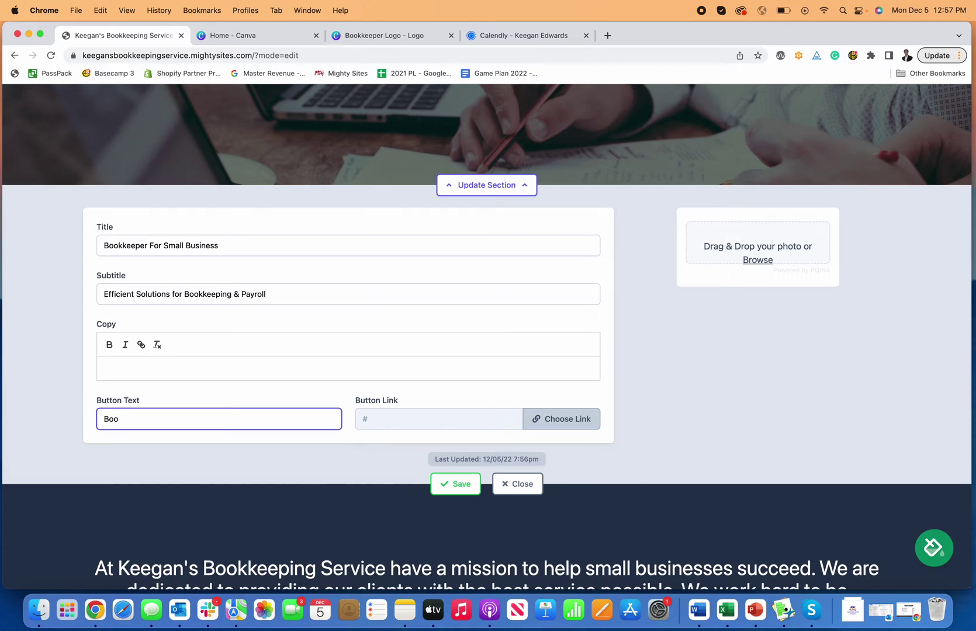
pyautogui.press('BackSpace')
pyautogui.press('BackSpace')
pyautogui.press('BackSpace')
pyautogui.scroll(-2, 488, 350)
pyautogui.scroll(2, 488, 336)
pyautogui.write('R')
# - Link the hero button to the pasted Calendly URL as an external website
pyautogui.click(575, 418)
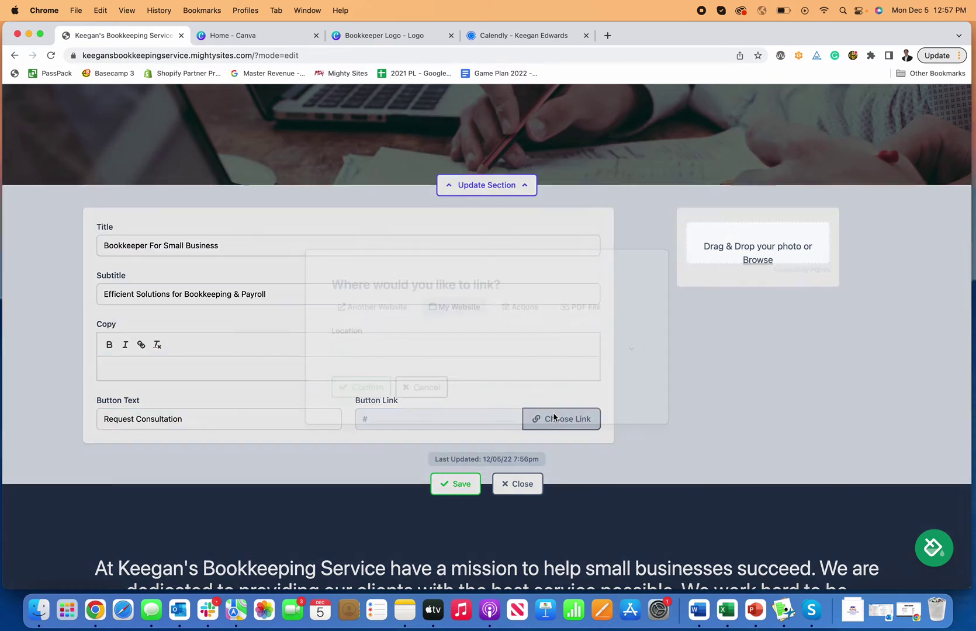
pyautogui.click(377, 307)
pyautogui.click(363, 353)
pyautogui.press('super+v')
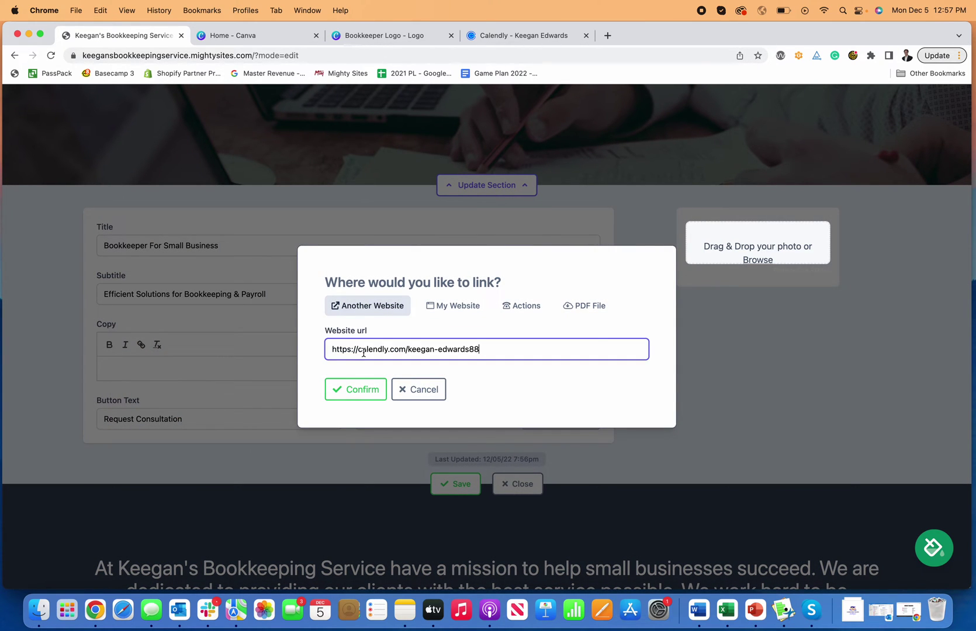
pyautogui.click(378, 387)
# - Save the hero section and verify the button opens the Calendly booking page
pyautogui.click(459, 487)
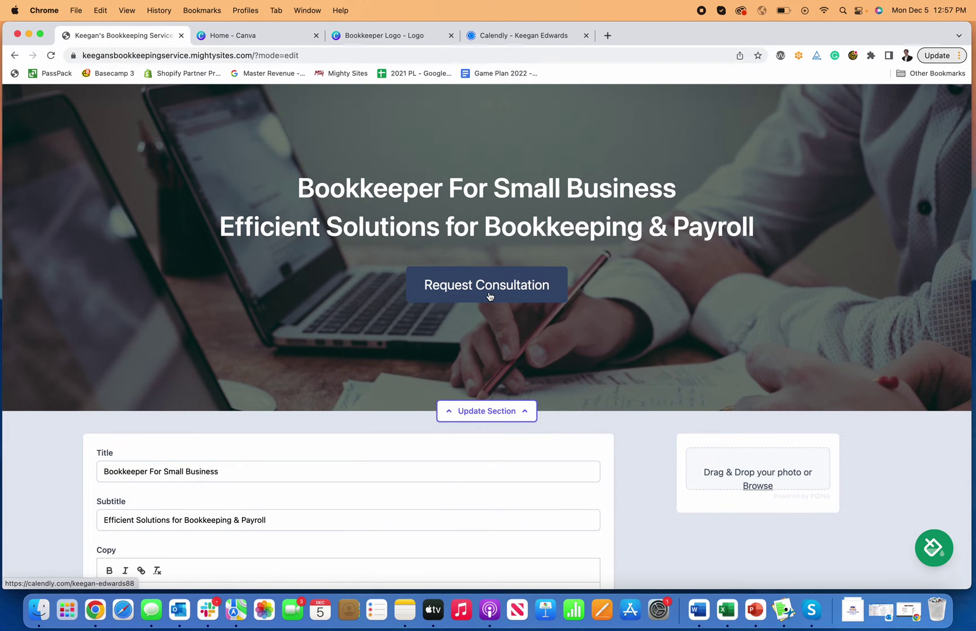
pyautogui.click(485, 298)
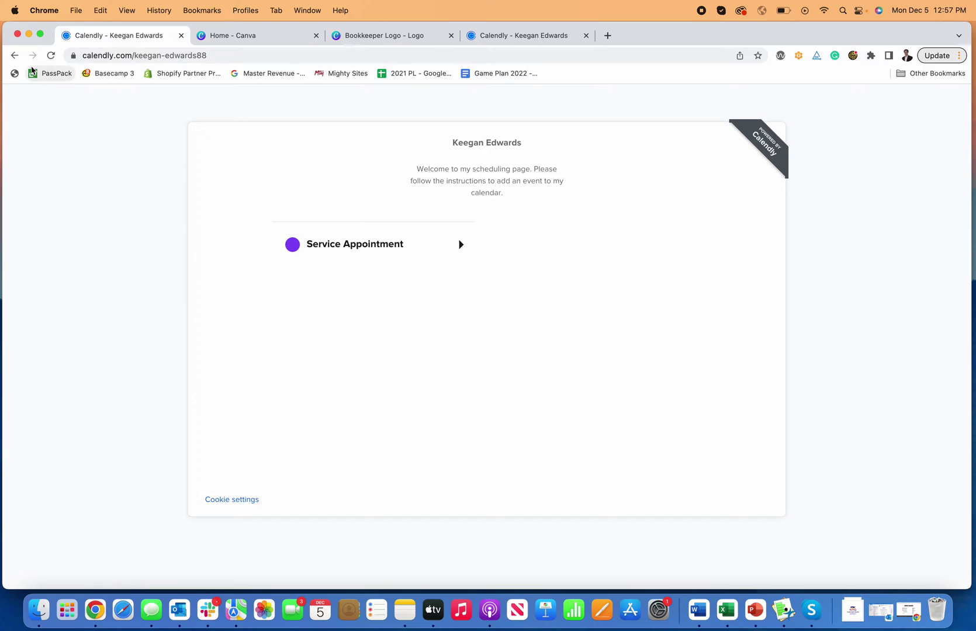
pyautogui.click(14, 55)
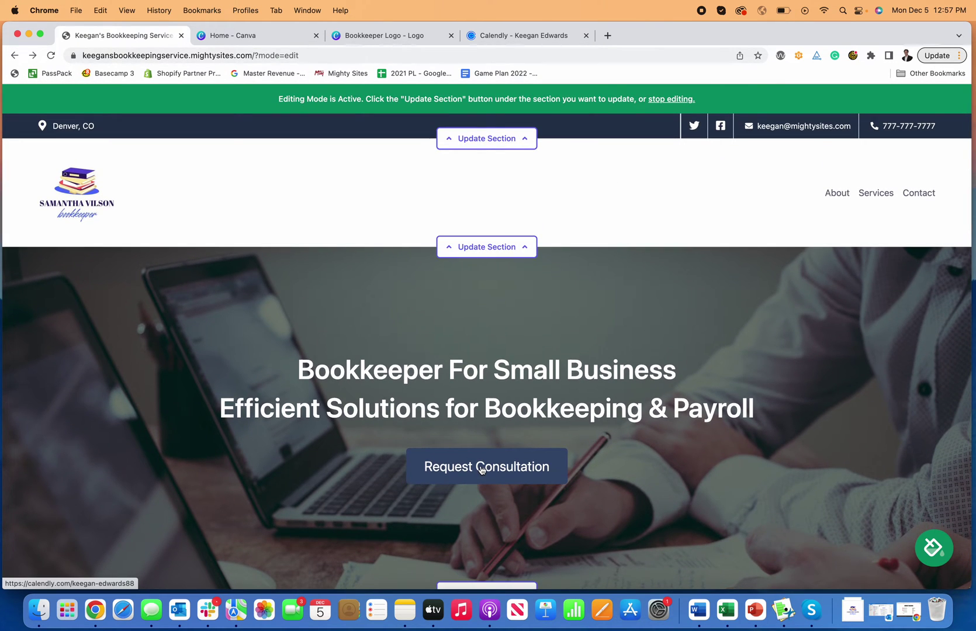
# - Change the mission section's button label from Contact Us to Call Now
pyautogui.scroll(-2, 585, 323)
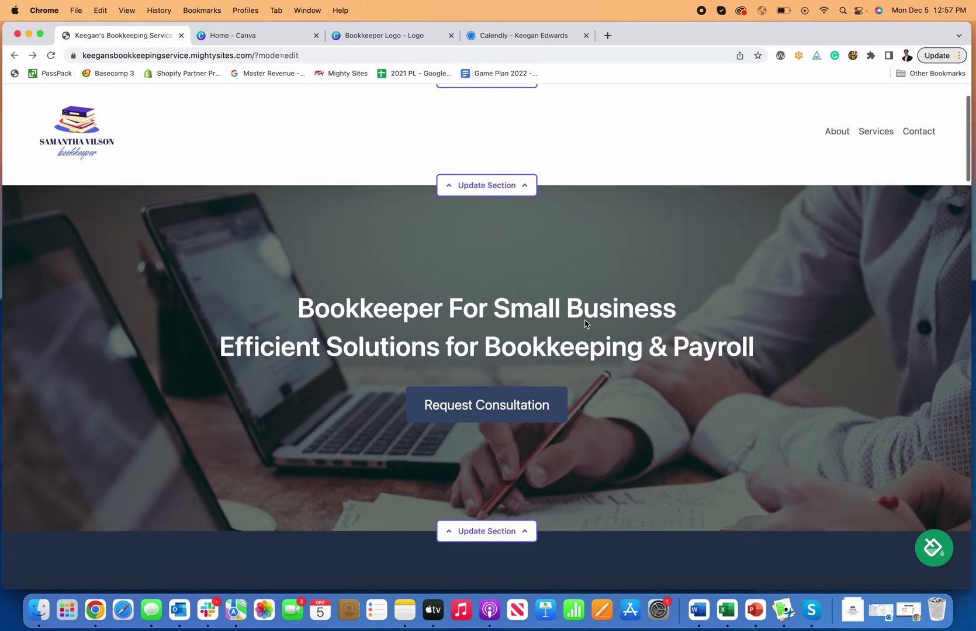
pyautogui.scroll(2, 395, 189)
pyautogui.scroll(-1, 528, 421)
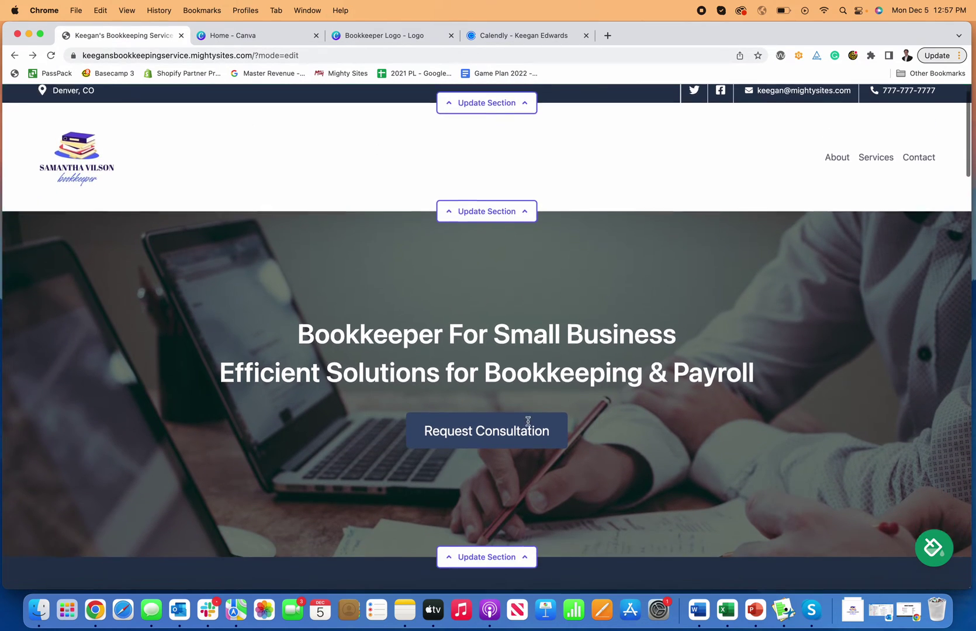
pyautogui.scroll(-3, 528, 420)
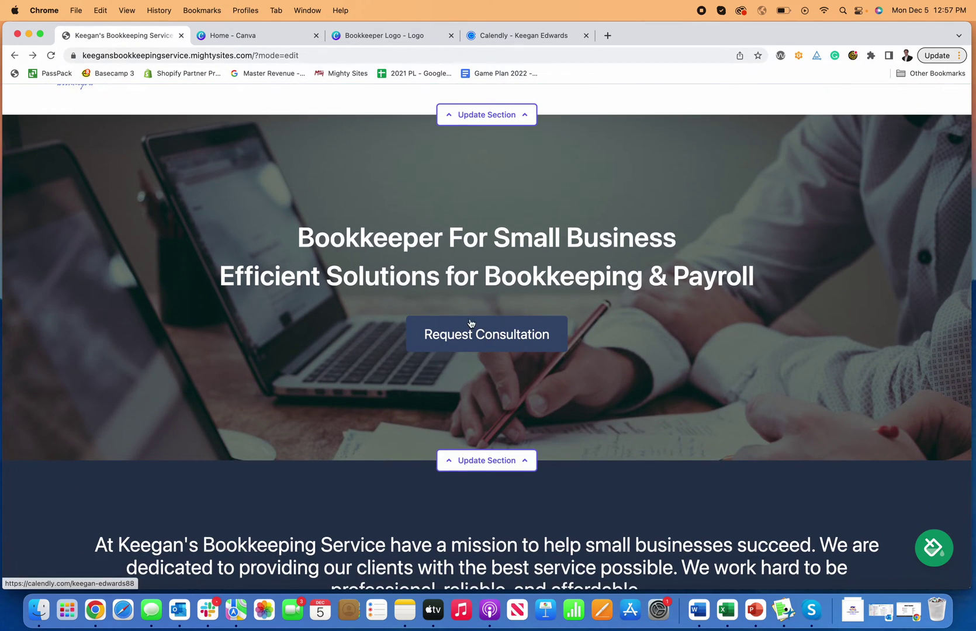
pyautogui.scroll(-8, 508, 354)
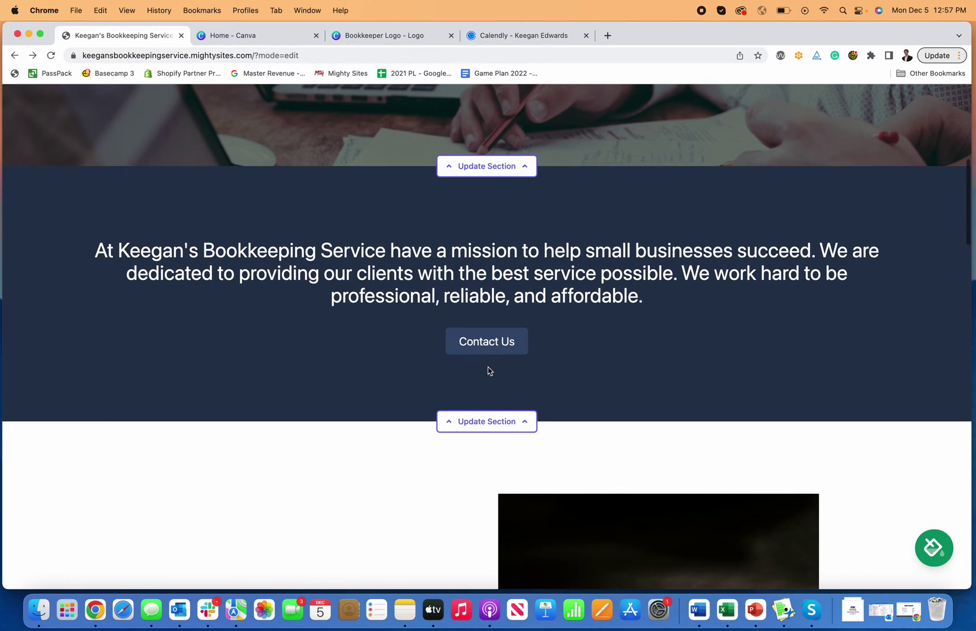
pyautogui.click(497, 426)
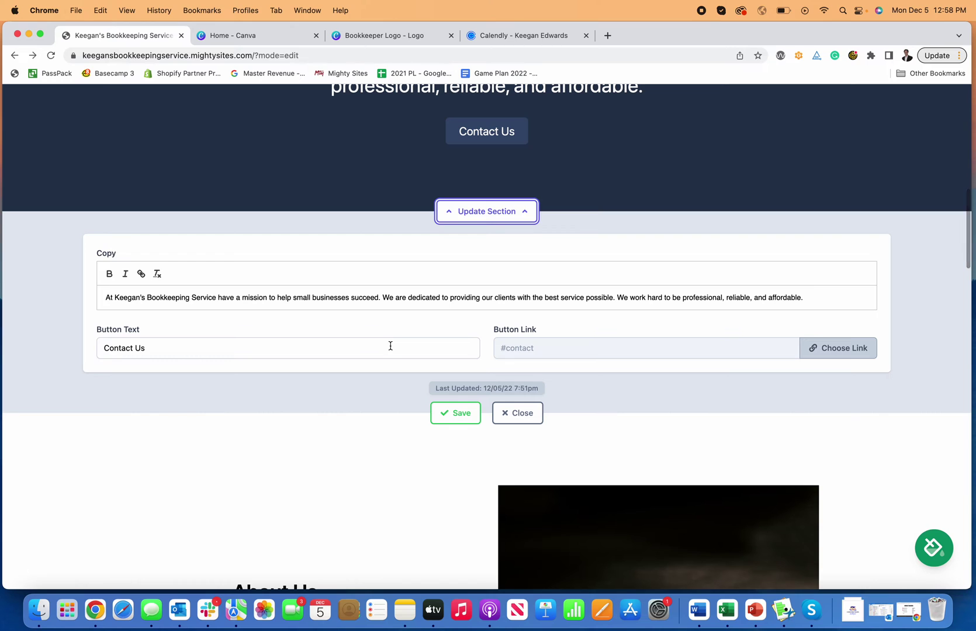
pyautogui.doubleClick(389, 347)
pyautogui.scroll(2, 390, 346)
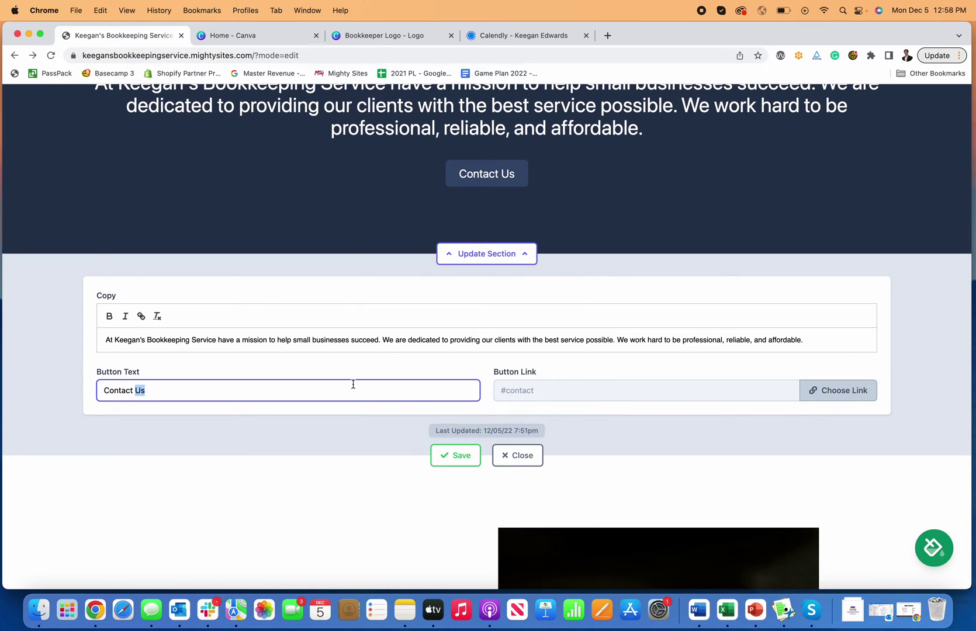
pyautogui.tripleClick(353, 385)
pyautogui.scroll(2, 349, 392)
pyautogui.click(320, 431)
pyautogui.doubleClick(320, 431)
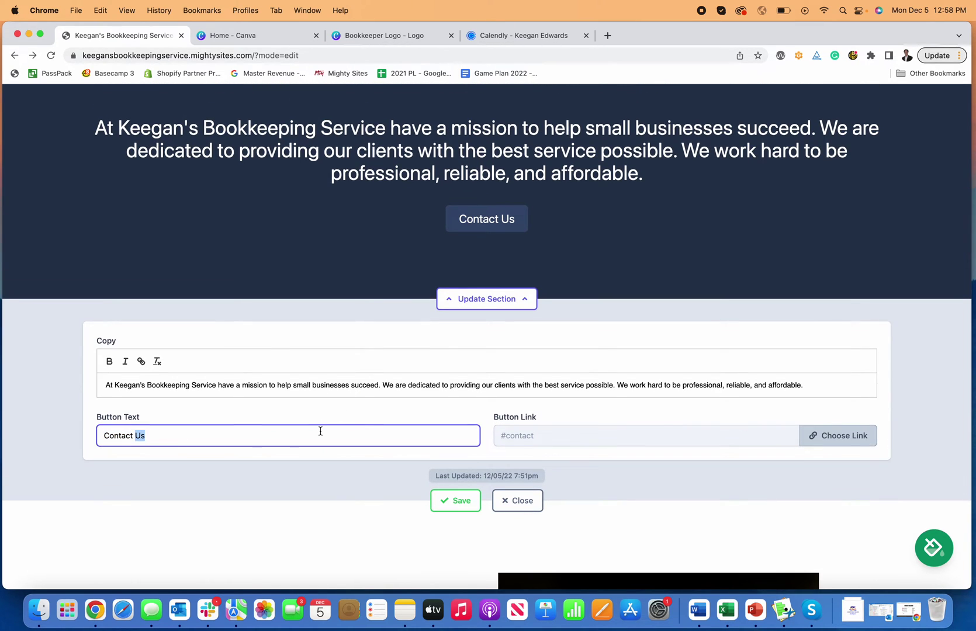
pyautogui.tripleClick(331, 433)
pyautogui.write('Call Now')
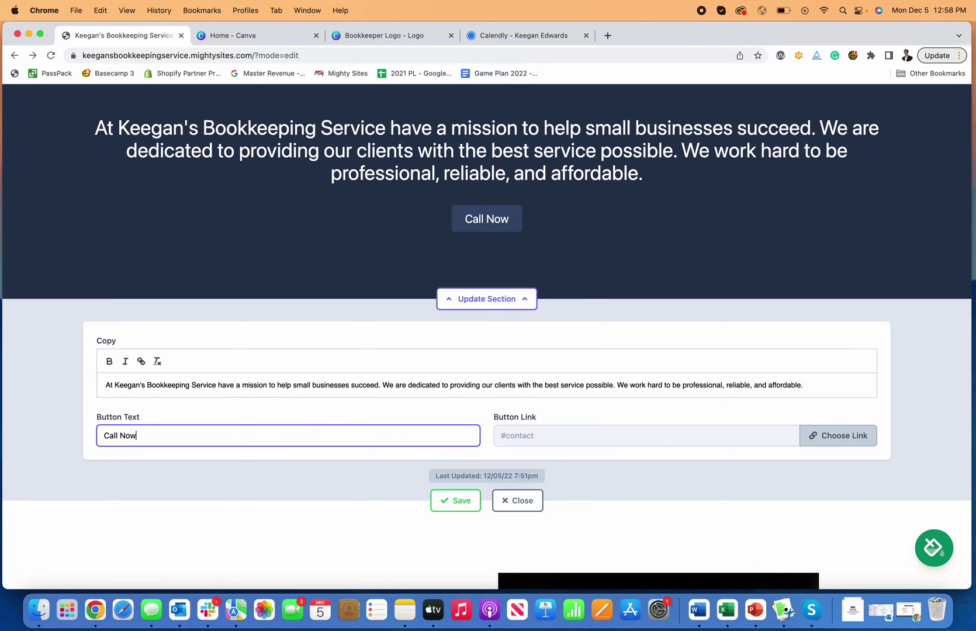
# - Link the Call Now button to the Click to Call action and save the section
pyautogui.click(839, 438)
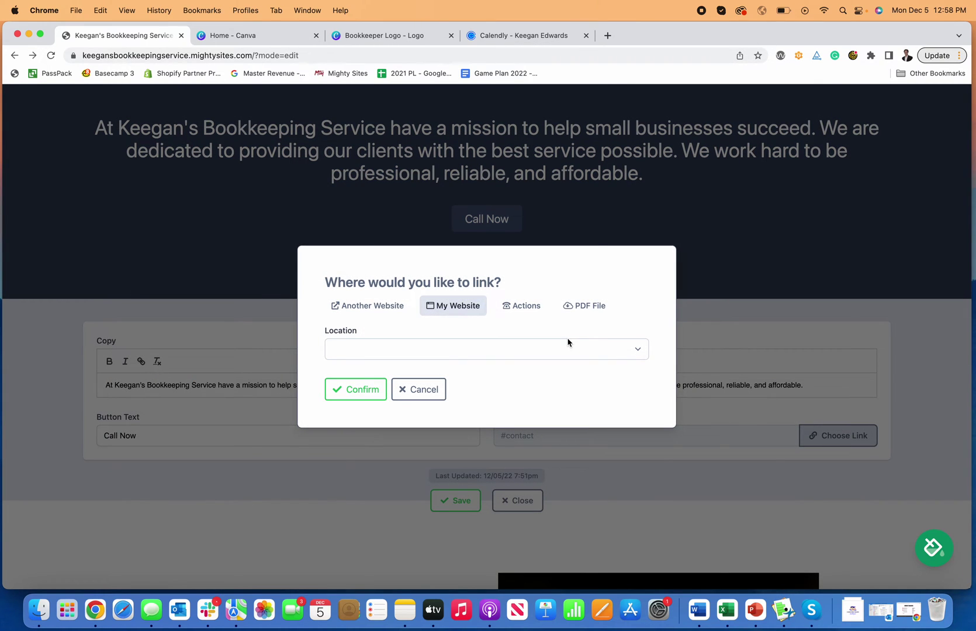
pyautogui.click(536, 314)
pyautogui.click(440, 279)
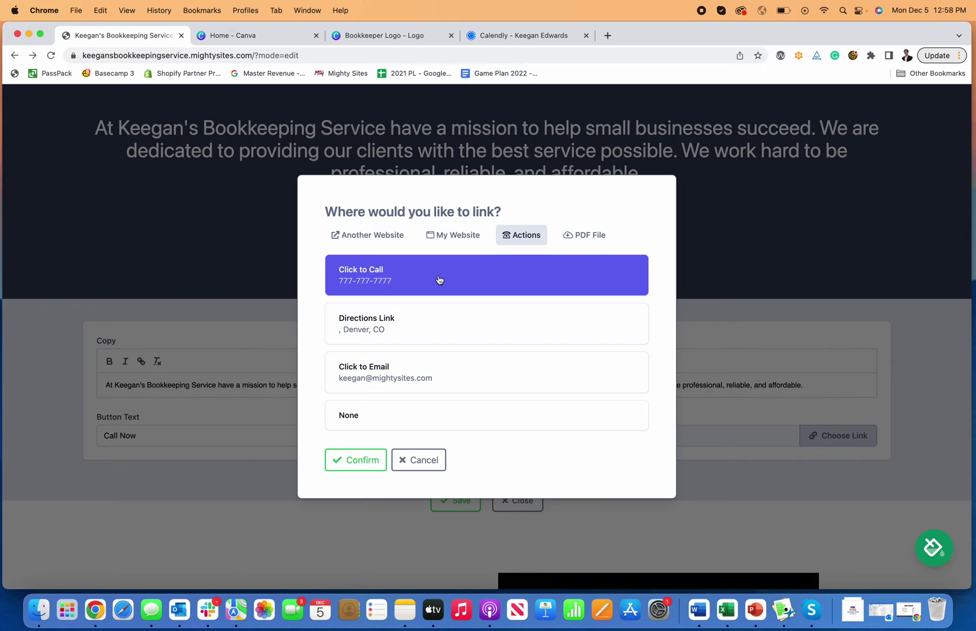
pyautogui.click(365, 458)
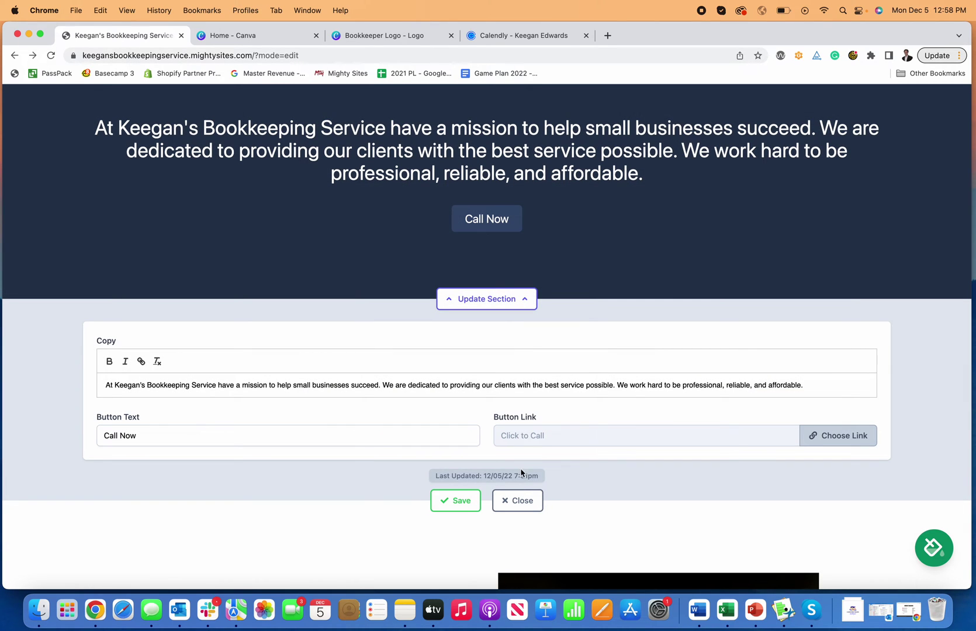
pyautogui.click(459, 502)
pyautogui.click(526, 496)
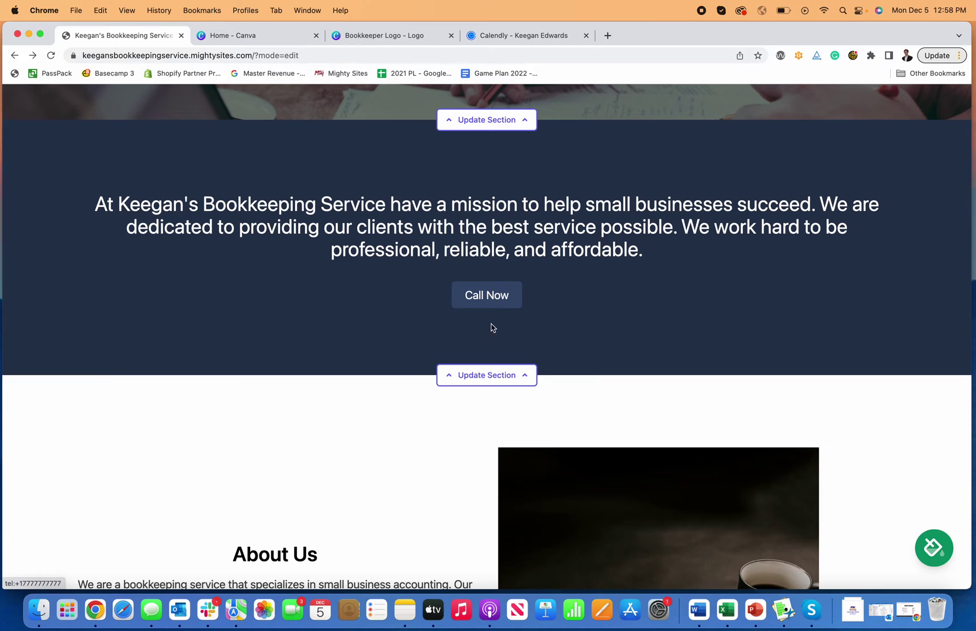
# - Clear the button label and switch its link to an external website, then save
pyautogui.click(501, 375)
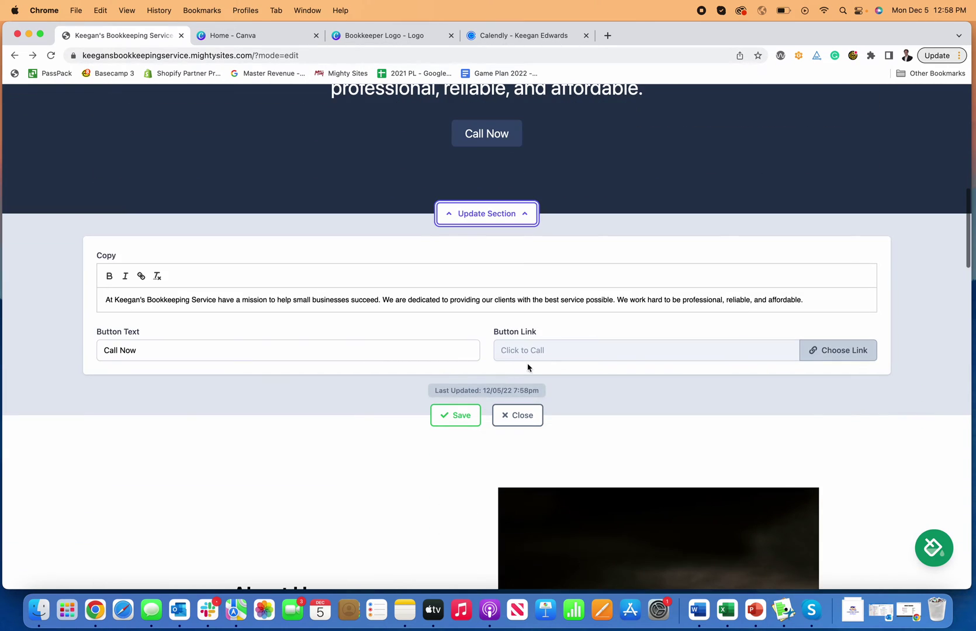
pyautogui.click(327, 351)
pyautogui.hotkey('alt', 'shift', 'Left')
pyautogui.hotkey('alt', 'shift', 'Left')
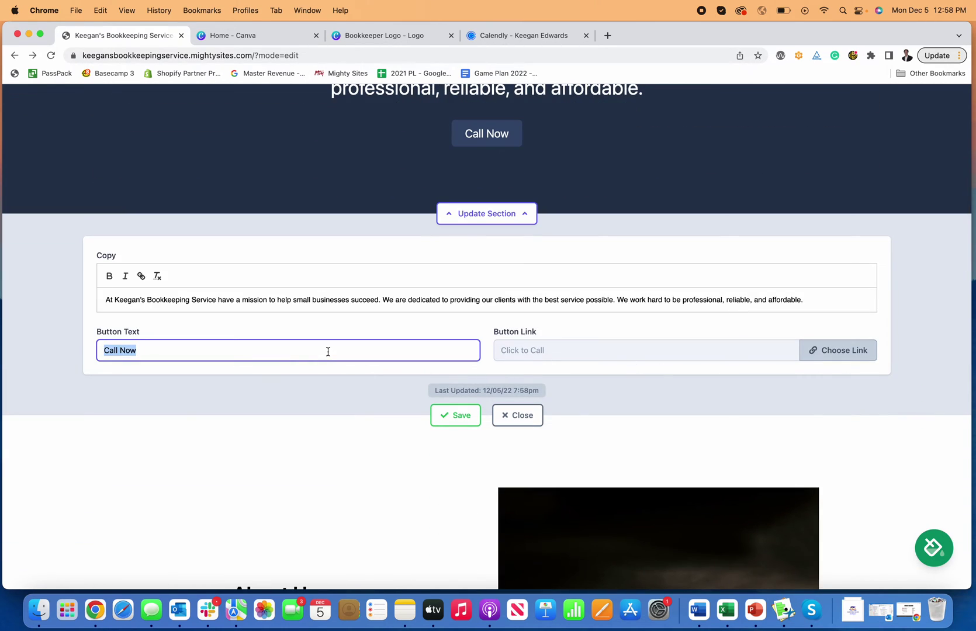
pyautogui.press('BackSpace')
pyautogui.click(841, 356)
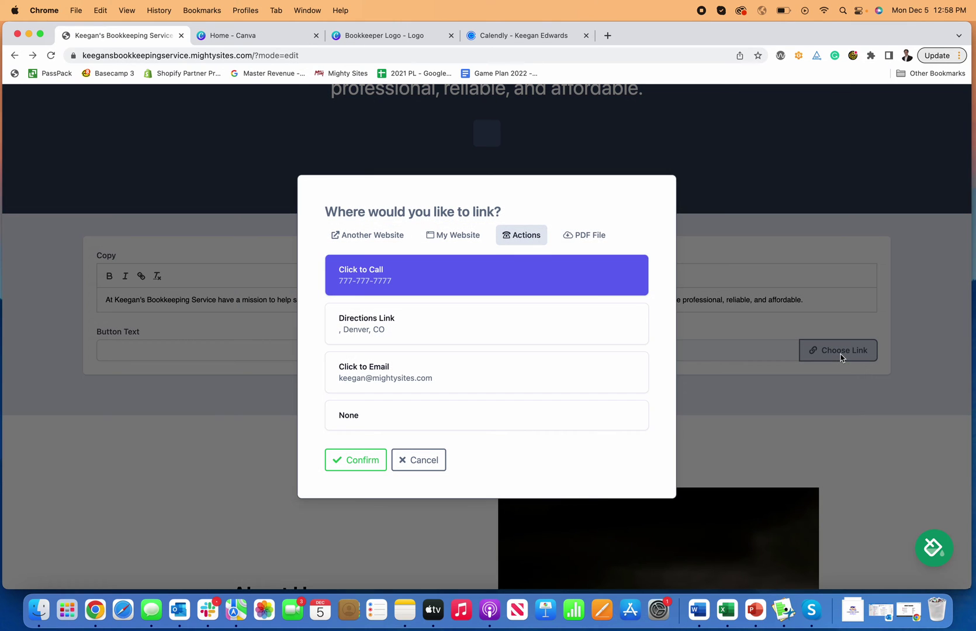
pyautogui.click(366, 239)
pyautogui.click(418, 358)
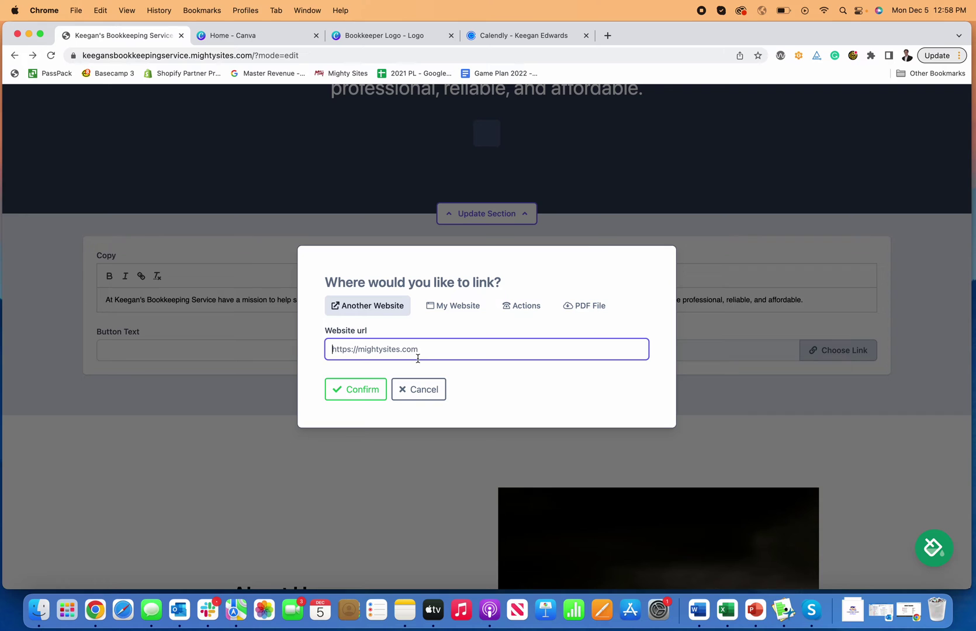
pyautogui.click(352, 388)
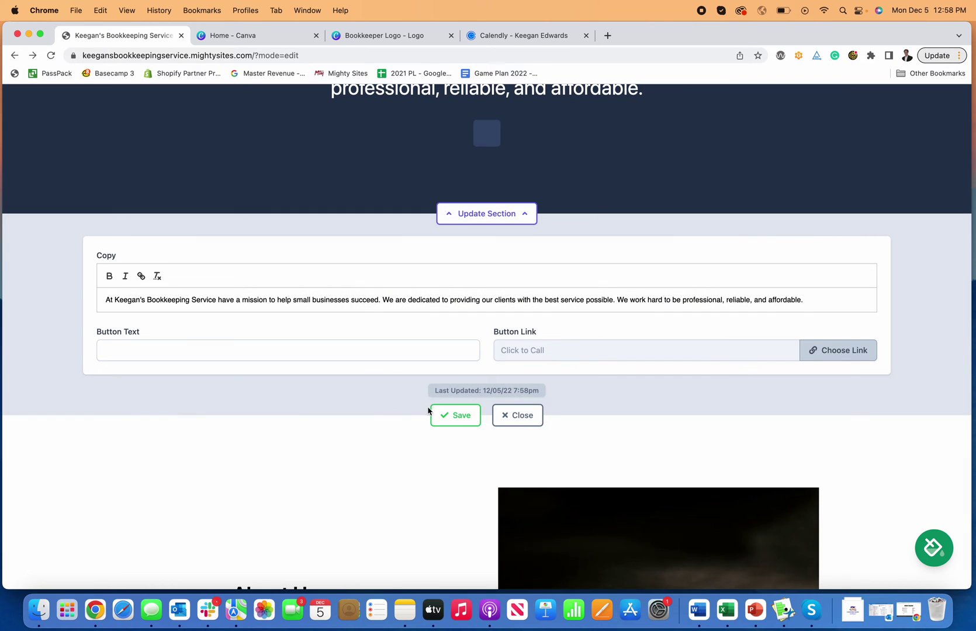
pyautogui.click(457, 419)
pyautogui.scroll(4, 459, 412)
pyautogui.click(496, 432)
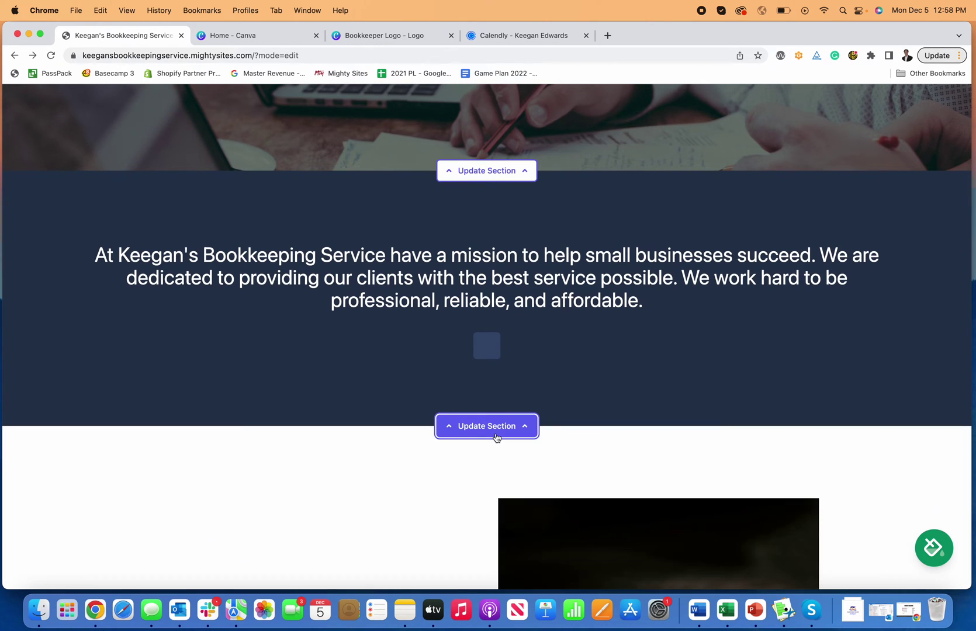
# - Re-enter the Call Now label, restore its click-to-call link, and save the section
pyautogui.scroll(-3, 496, 433)
pyautogui.click(505, 336)
pyautogui.scroll(-1, 510, 336)
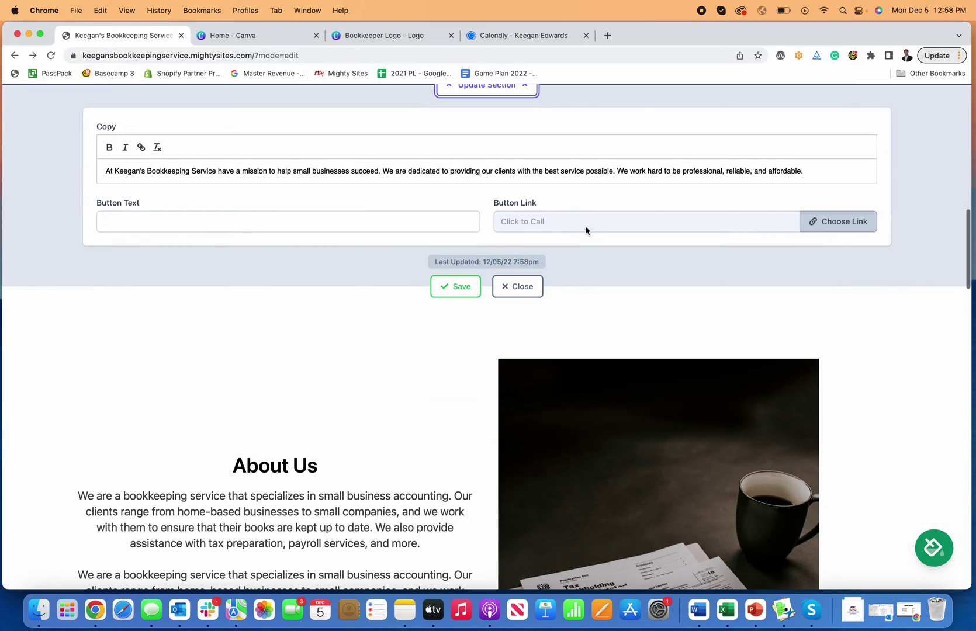
pyautogui.click(346, 226)
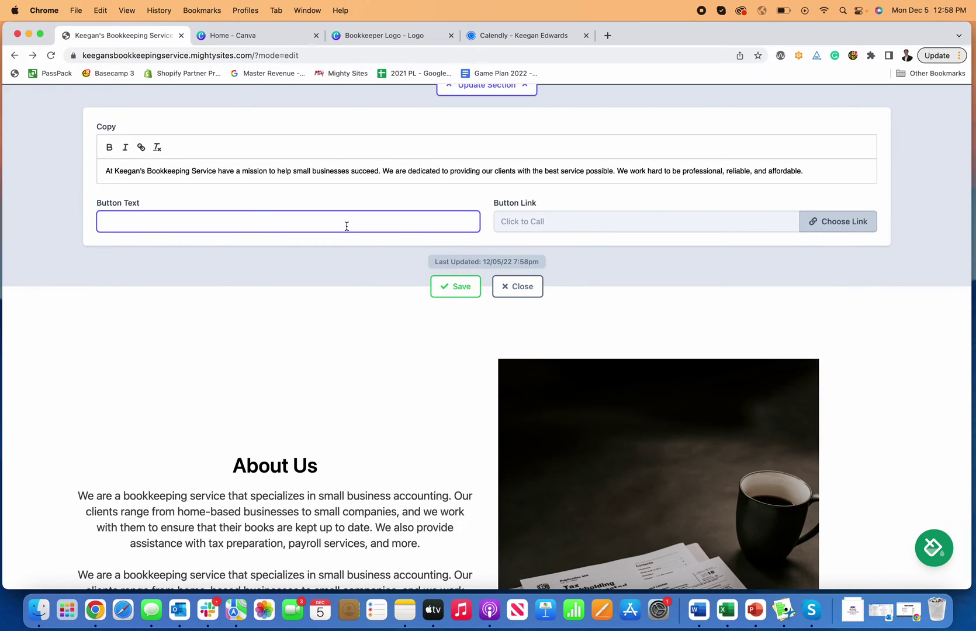
pyautogui.write('Con')
pyautogui.write('l Now')
pyautogui.click(859, 221)
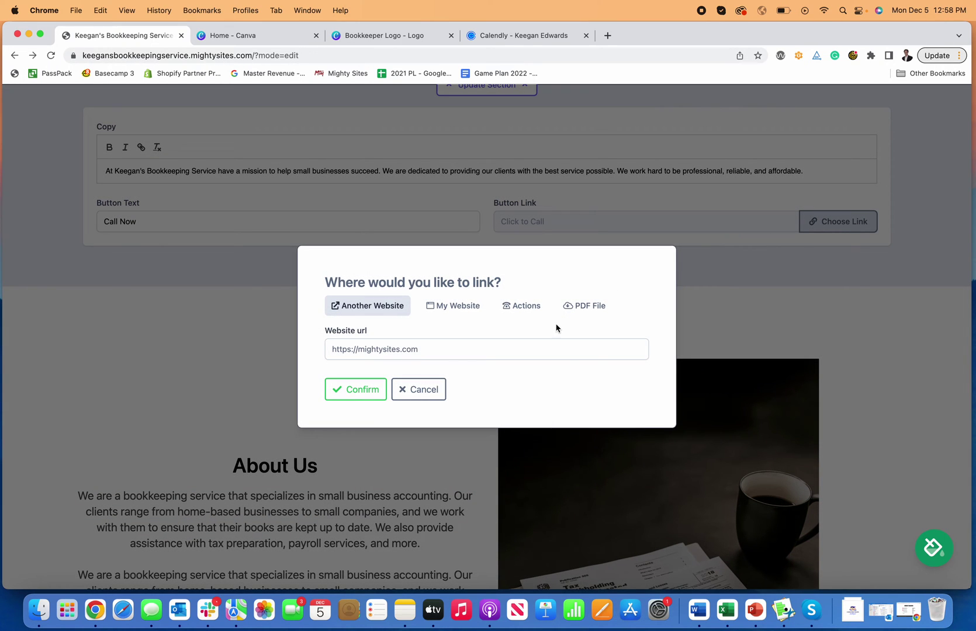
pyautogui.click(515, 313)
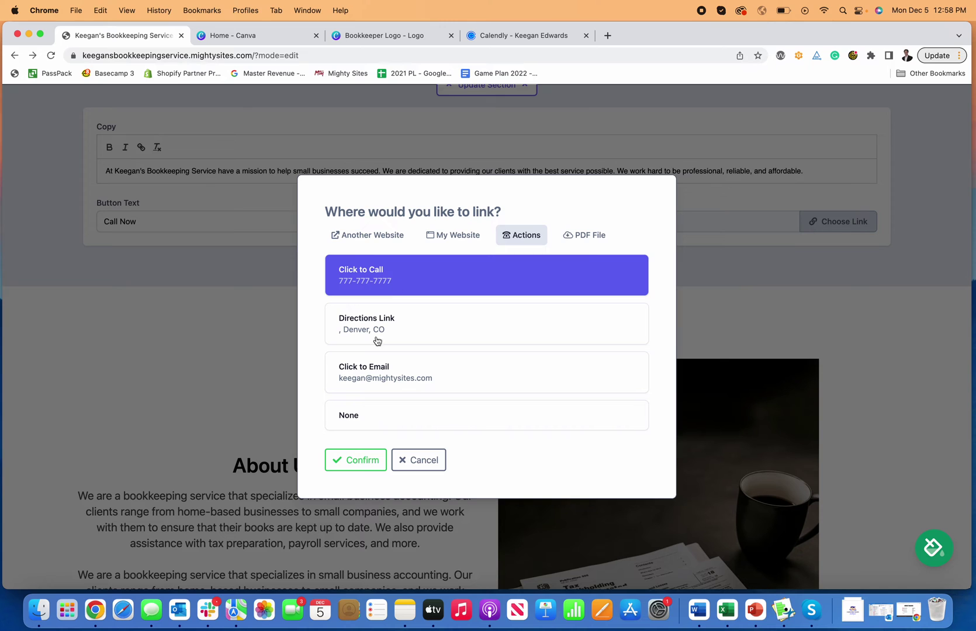
pyautogui.click(354, 472)
pyautogui.click(458, 286)
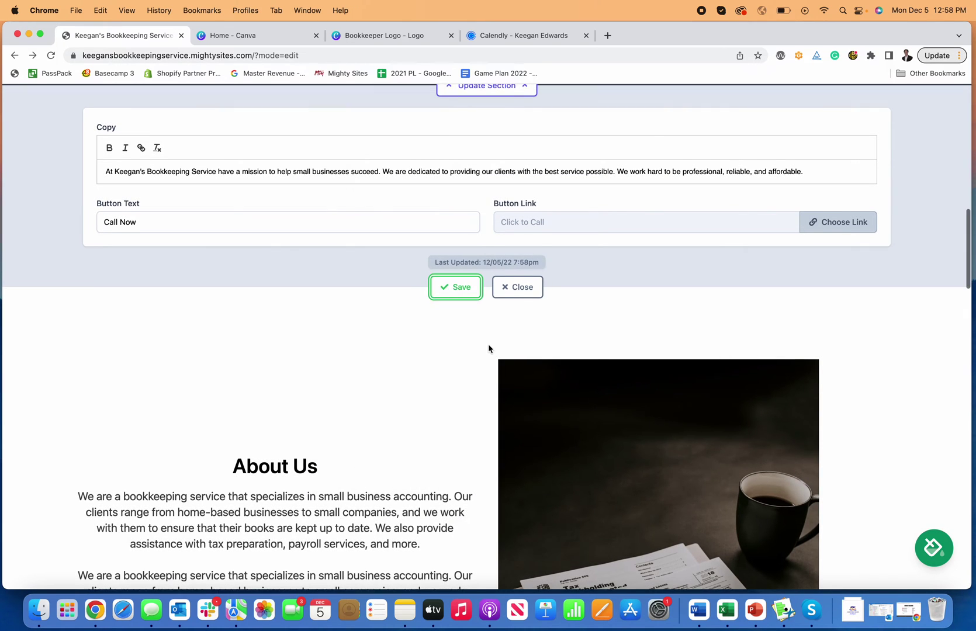
pyautogui.scroll(2, 502, 344)
pyautogui.click(516, 349)
pyautogui.scroll(5, 515, 362)
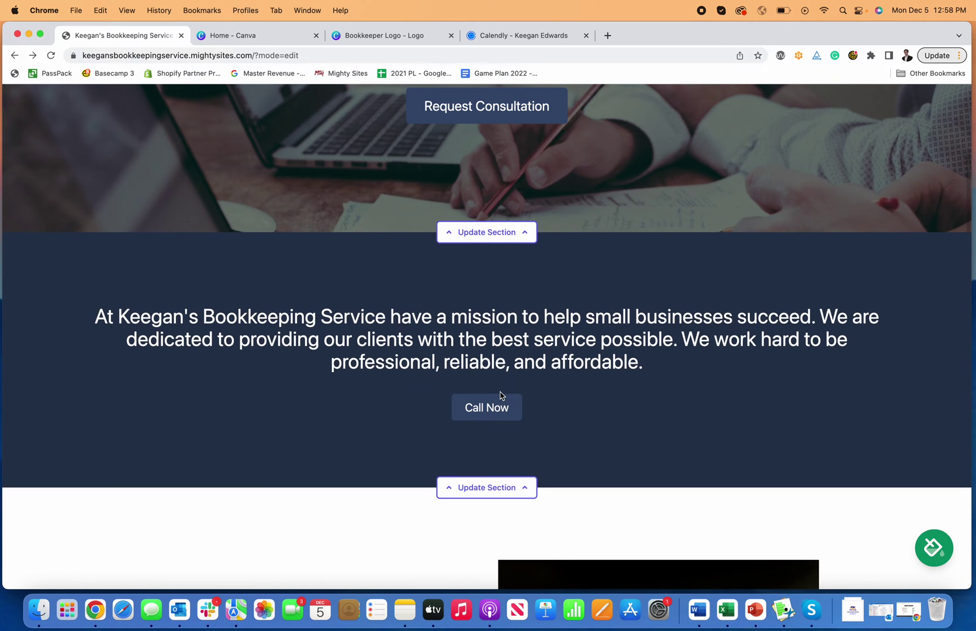
# - Open the mission section's editor and put the cursor in its copy text
pyautogui.click(499, 488)
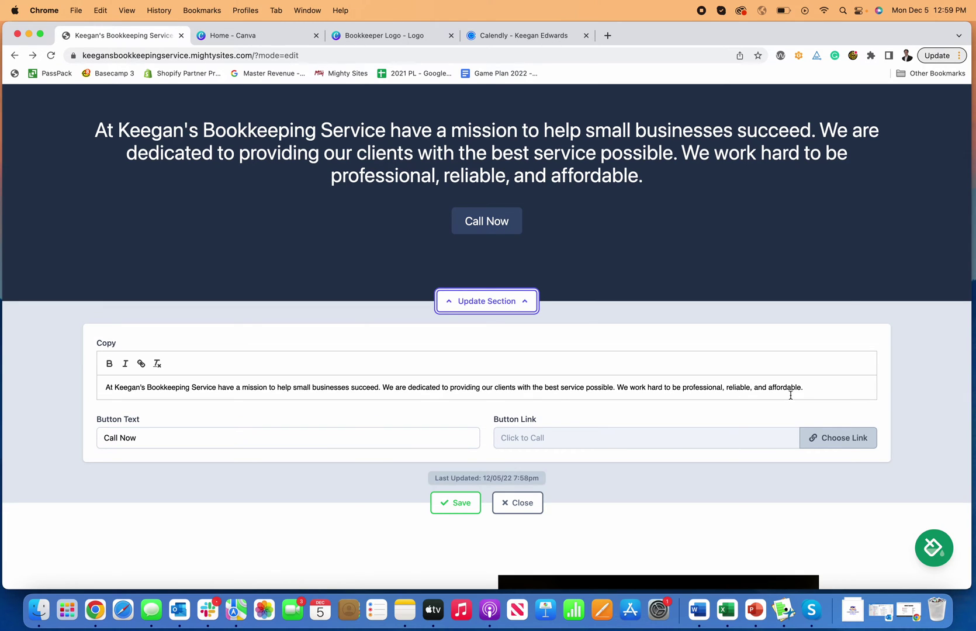
pyautogui.click(816, 388)
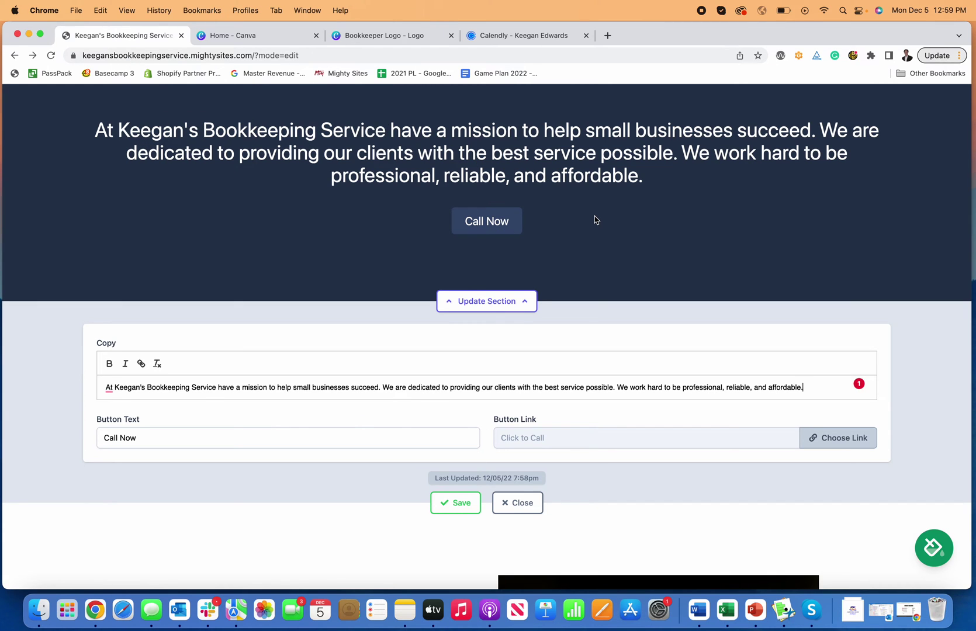
pyautogui.scroll(-10, 595, 220)
pyautogui.scroll(4, 351, 187)
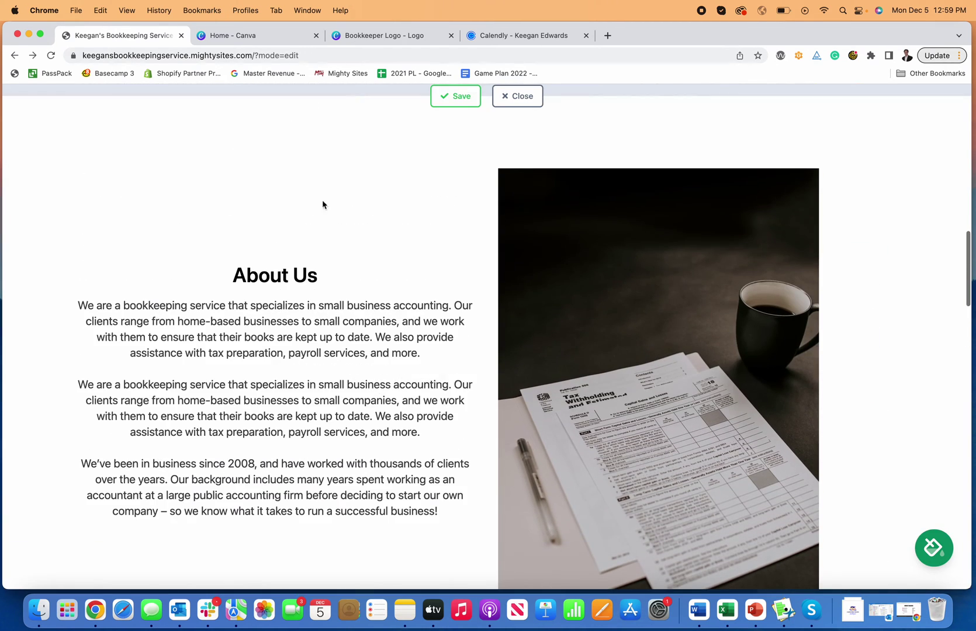
pyautogui.scroll(-10, 438, 339)
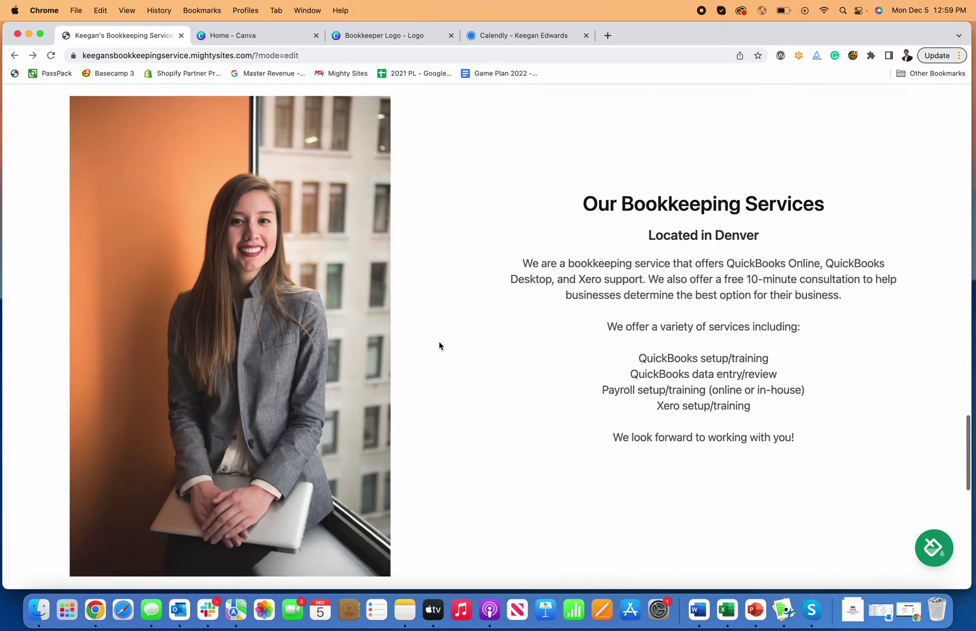
pyautogui.scroll(1, 682, 342)
pyautogui.scroll(-10, 685, 342)
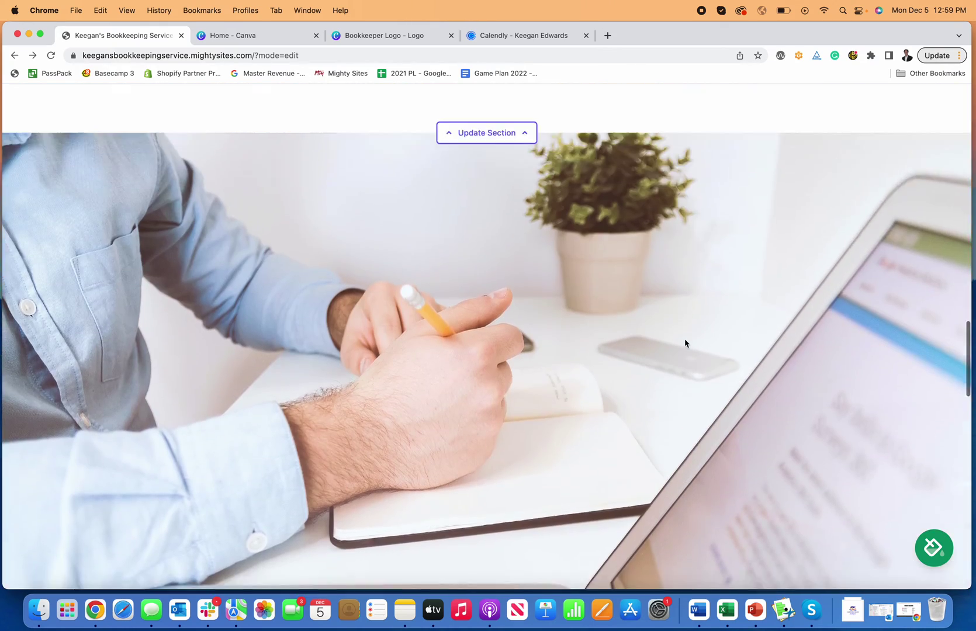
pyautogui.scroll(10, 685, 343)
pyautogui.scroll(-15, 685, 338)
pyautogui.scroll(3, 685, 338)
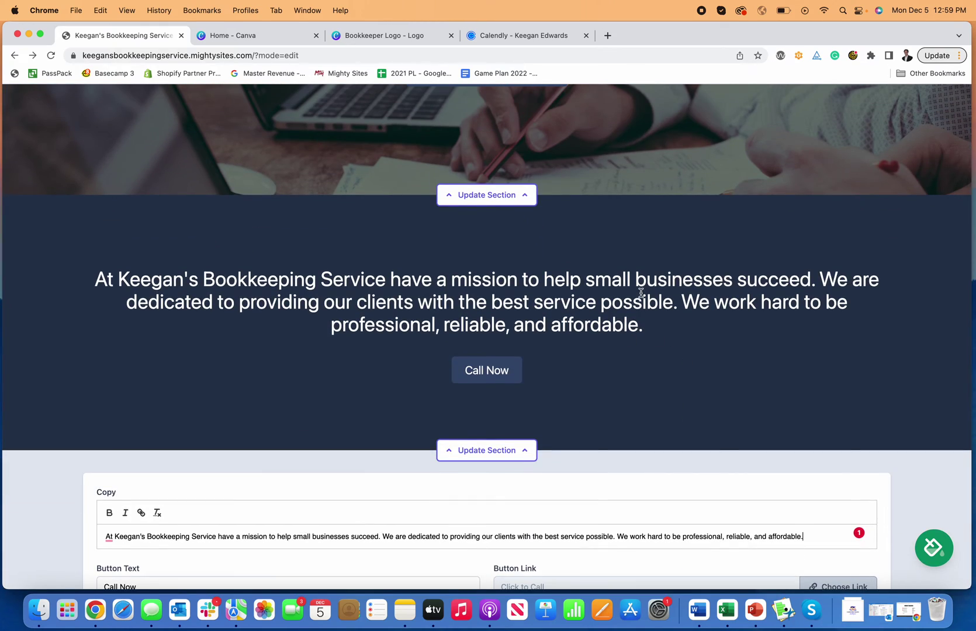
pyautogui.scroll(-3, 640, 292)
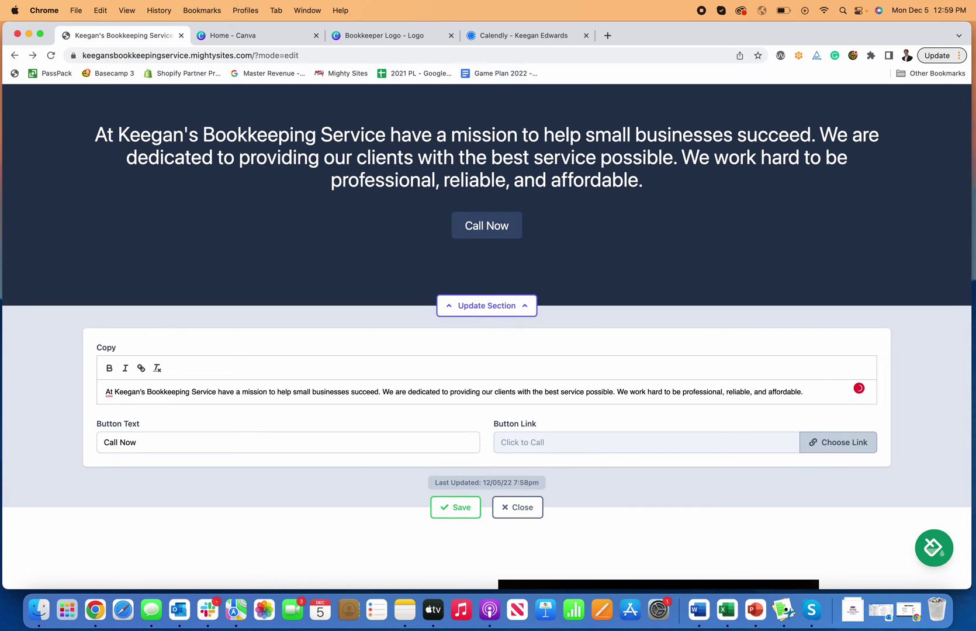
# - Add the line 'This is how to make a website for a bookkeeper' and save
pyautogui.press('Return')
pyautogui.scroll(1, 830, 362)
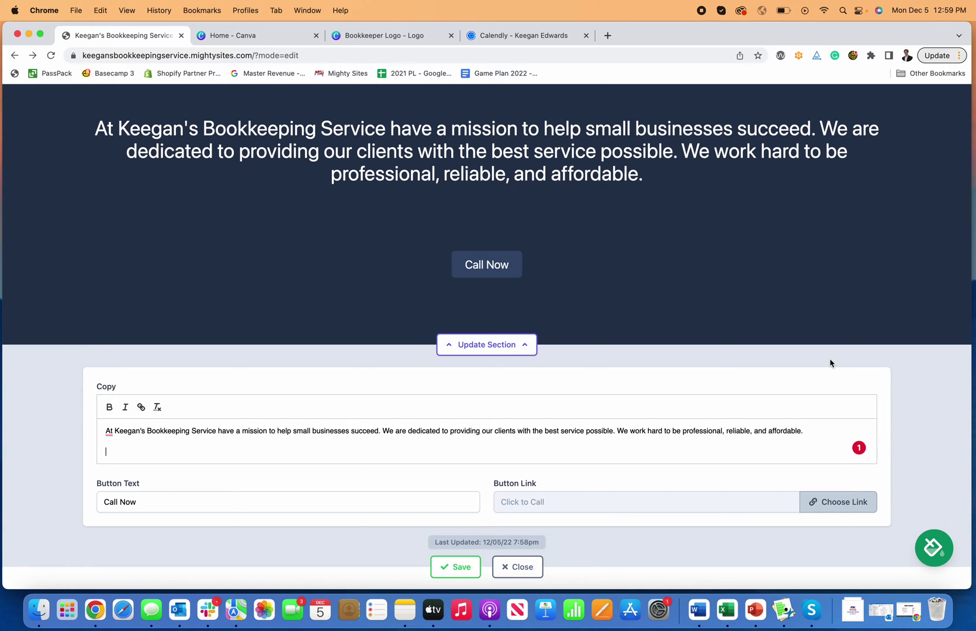
pyautogui.write('This is a')
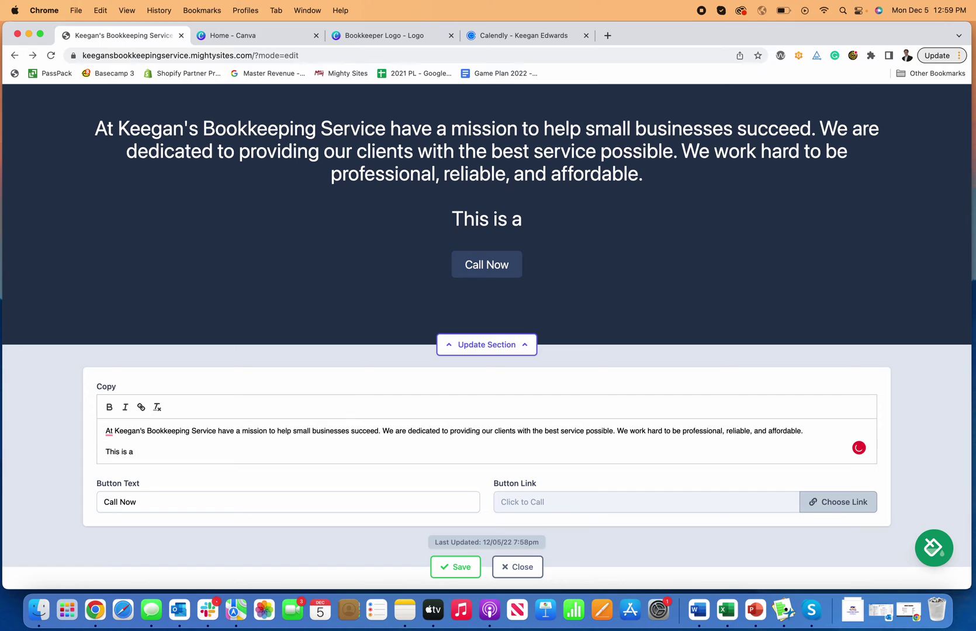
pyautogui.press('BackSpace')
pyautogui.press('BackSpace')
pyautogui.write('how to mak e')
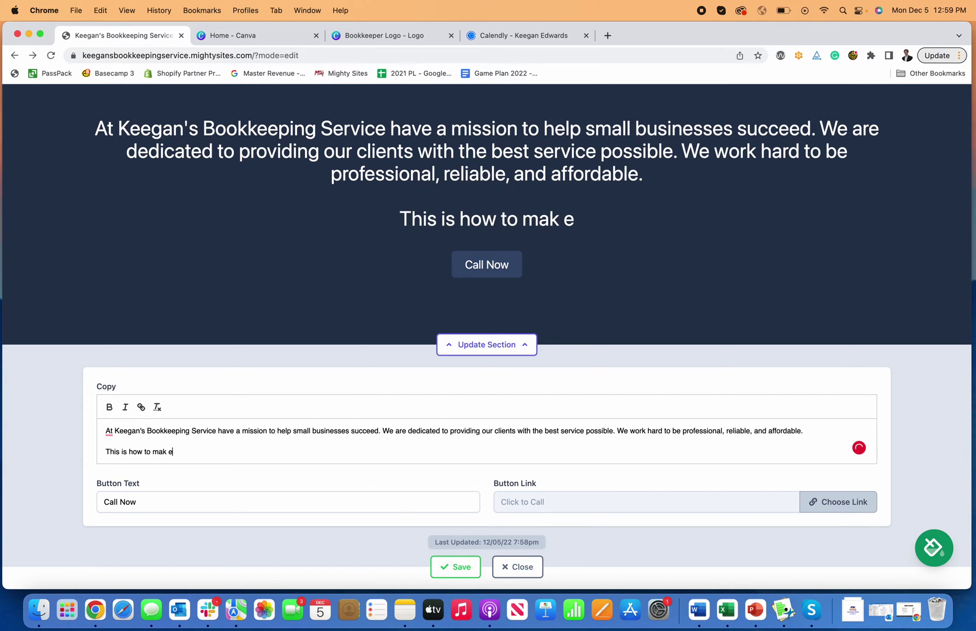
pyautogui.press('BackSpace')
pyautogui.press('BackSpace')
pyautogui.write('e a website fo')
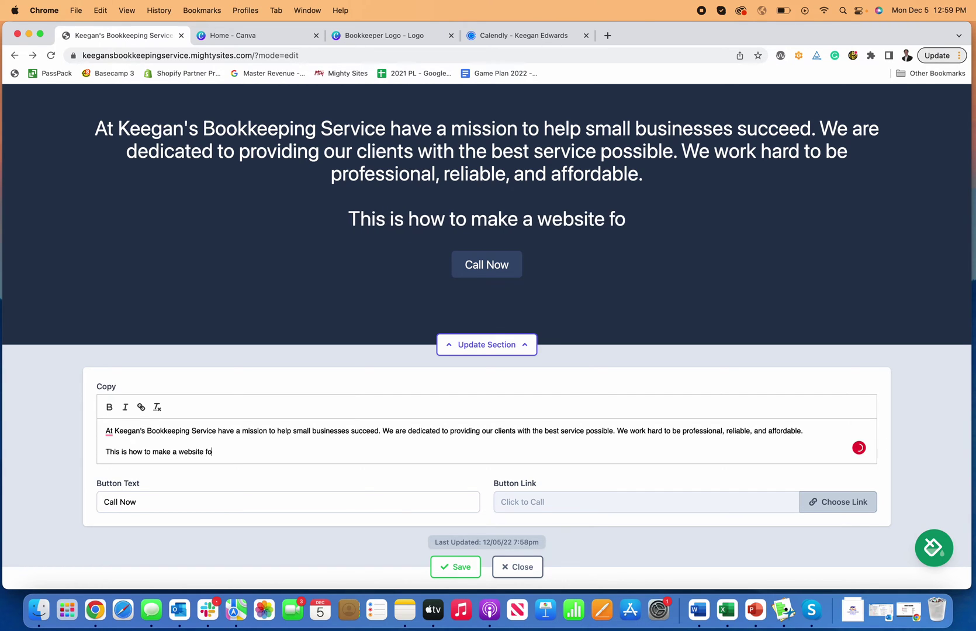
pyautogui.write('r a bookkeep')
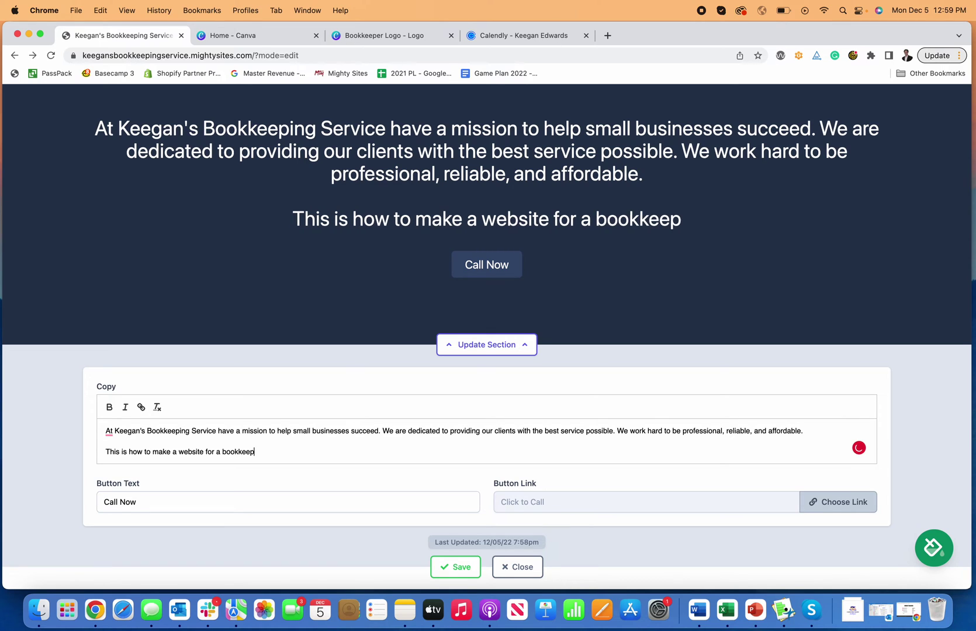
pyautogui.write('er')
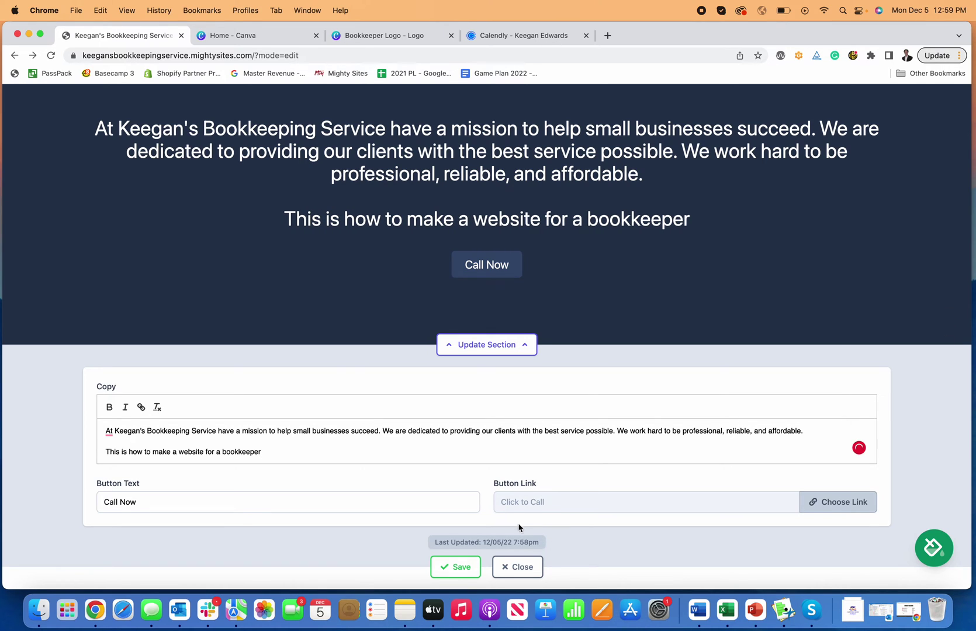
pyautogui.click(455, 567)
pyautogui.click(517, 346)
# - Scroll down the page, briefly expanding and then collapsing the About Us section editor
pyautogui.scroll(-3, 534, 376)
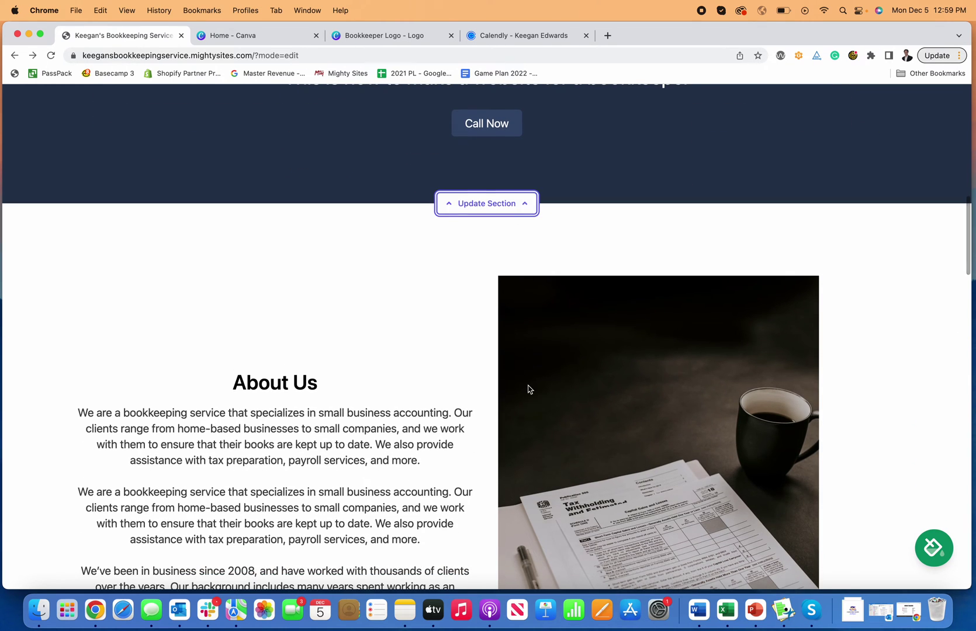
pyautogui.scroll(-3, 529, 389)
pyautogui.scroll(-5, 372, 325)
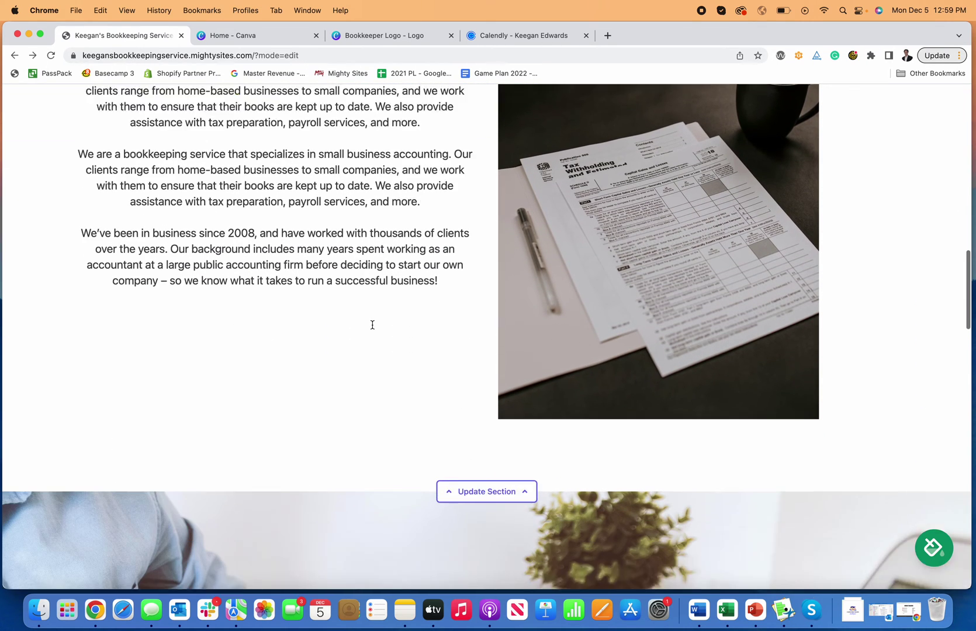
pyautogui.click(513, 452)
pyautogui.scroll(-3, 685, 427)
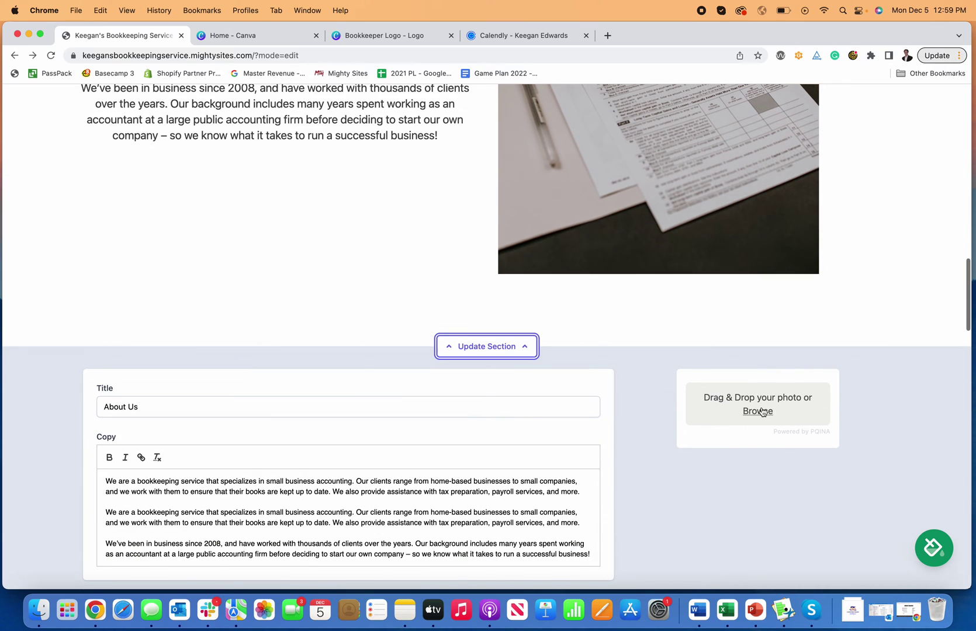
pyautogui.scroll(-2, 614, 220)
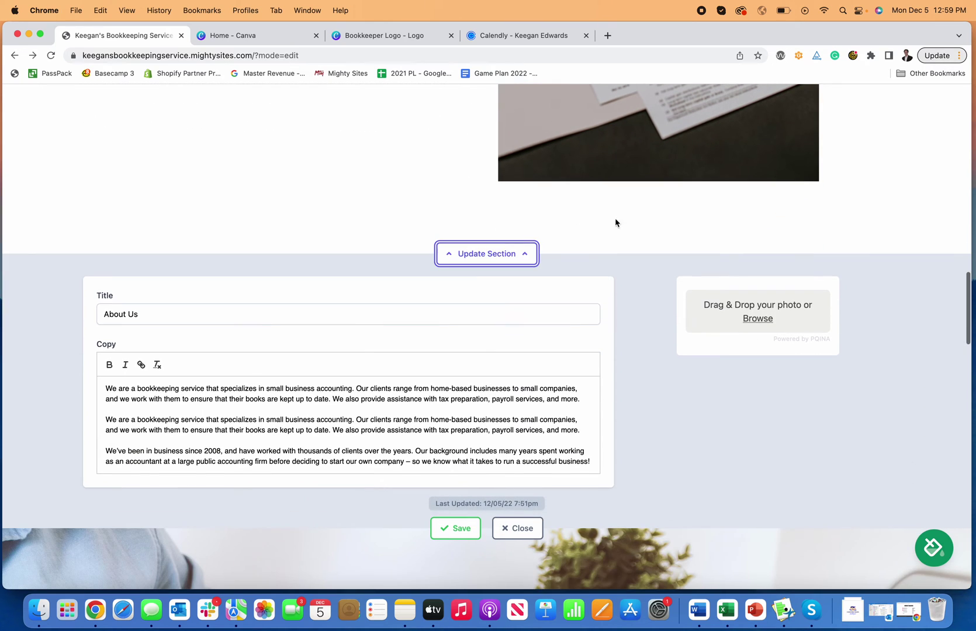
pyautogui.click(491, 257)
pyautogui.scroll(-5, 558, 400)
pyautogui.scroll(-1, 559, 400)
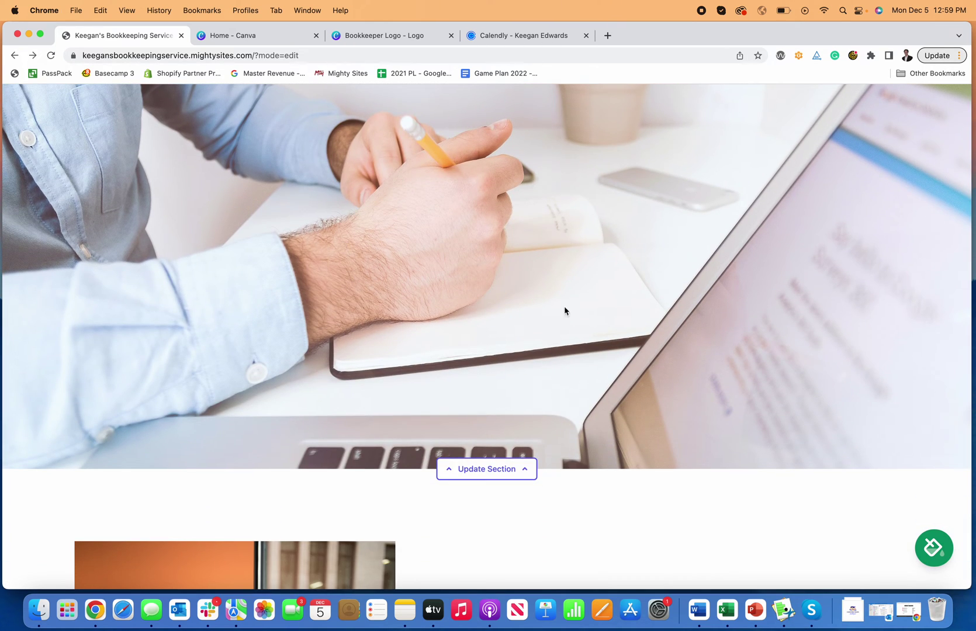
# - Jump to the Get In Touch form via the Contact navigation link
pyautogui.scroll(20, 527, 361)
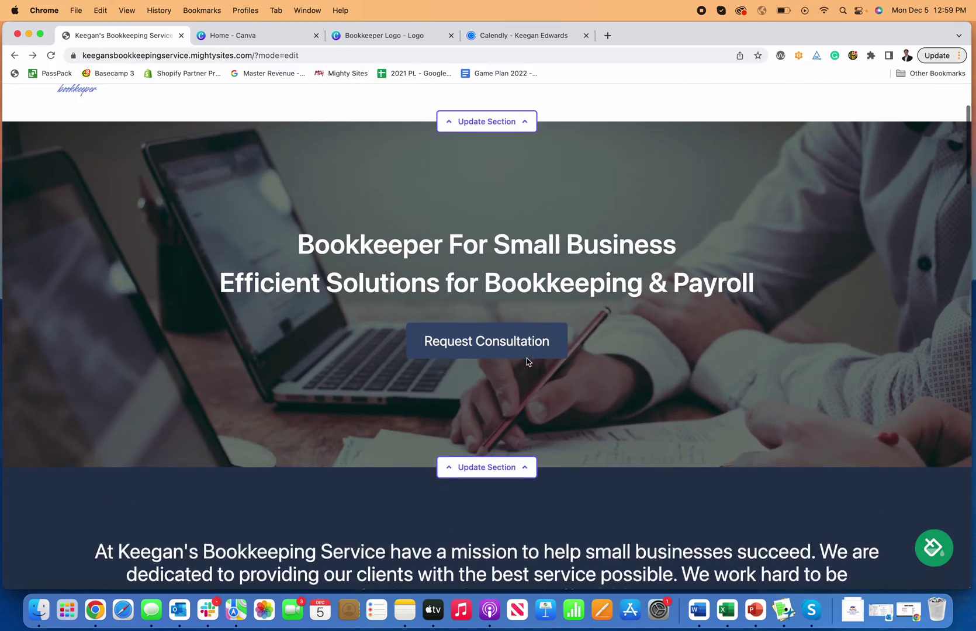
pyautogui.scroll(-5, 526, 358)
pyautogui.scroll(-20, 526, 358)
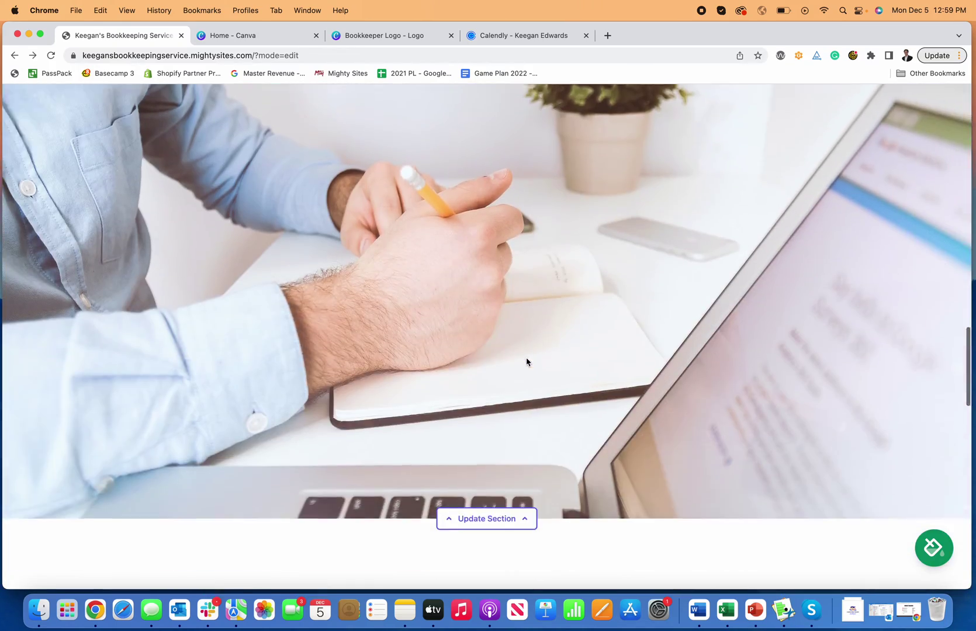
pyautogui.scroll(-5, 531, 269)
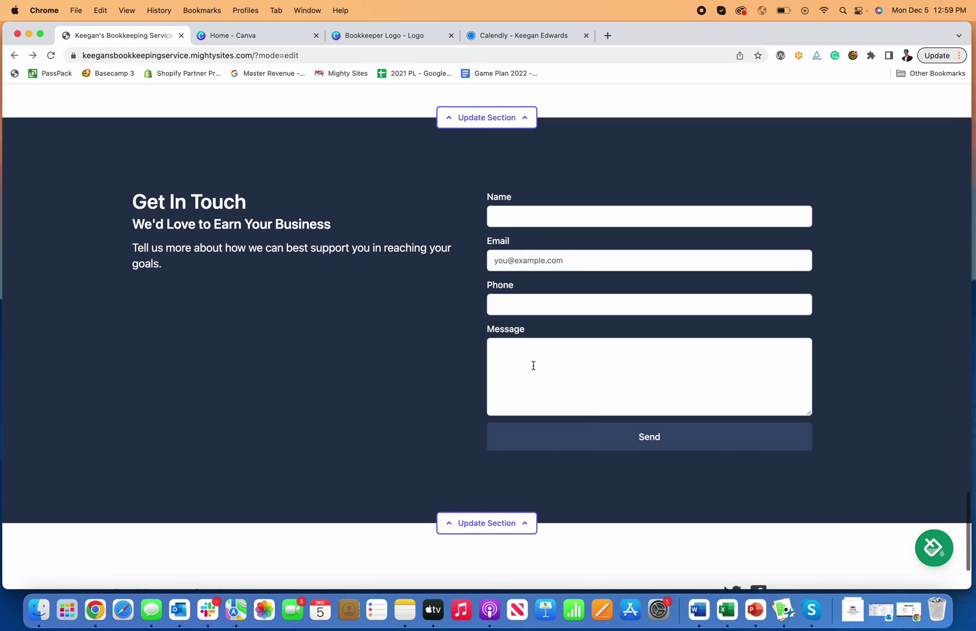
pyautogui.scroll(-5, 531, 365)
pyautogui.scroll(3, 538, 345)
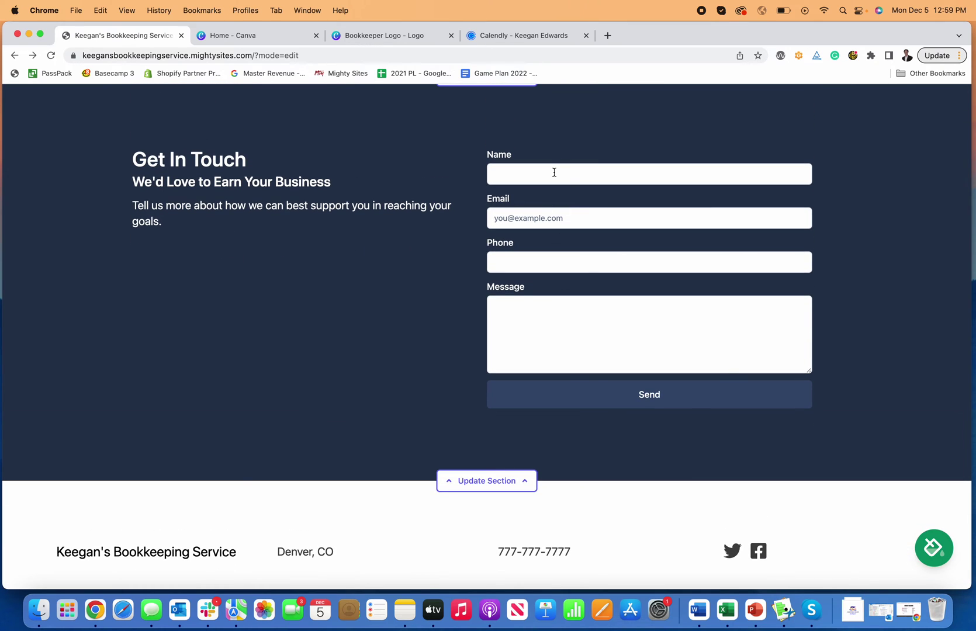
pyautogui.scroll(2, 553, 173)
pyautogui.scroll(20, 536, 189)
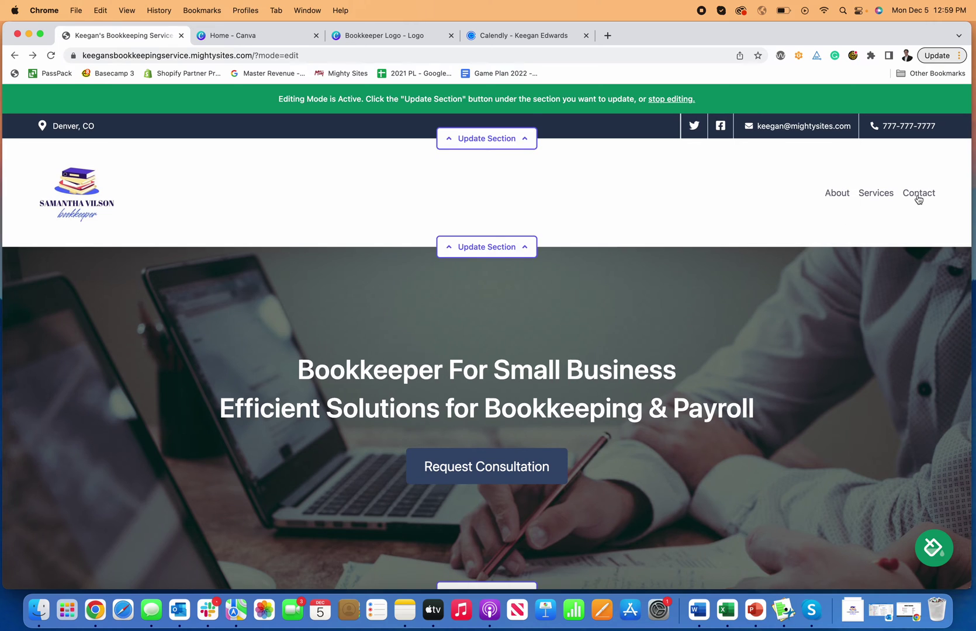
pyautogui.click(917, 195)
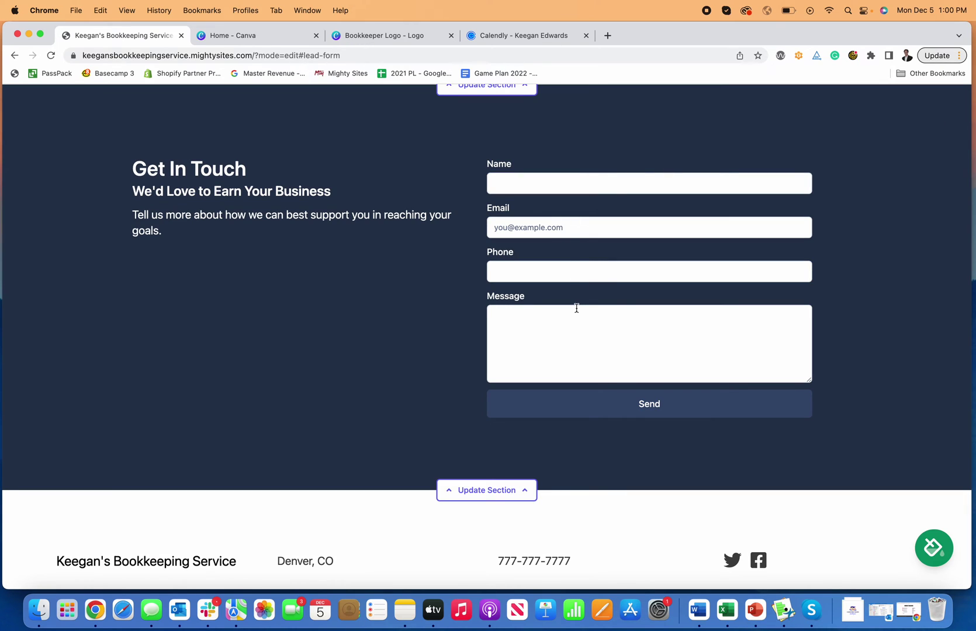
pyautogui.scroll(4, 576, 307)
pyautogui.scroll(-6, 576, 308)
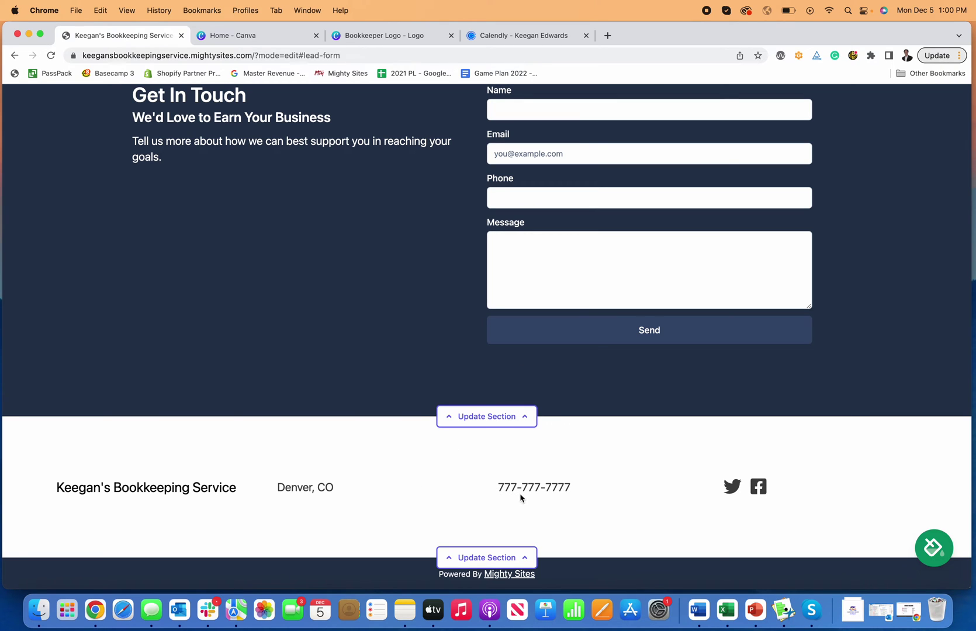
pyautogui.scroll(12, 416, 498)
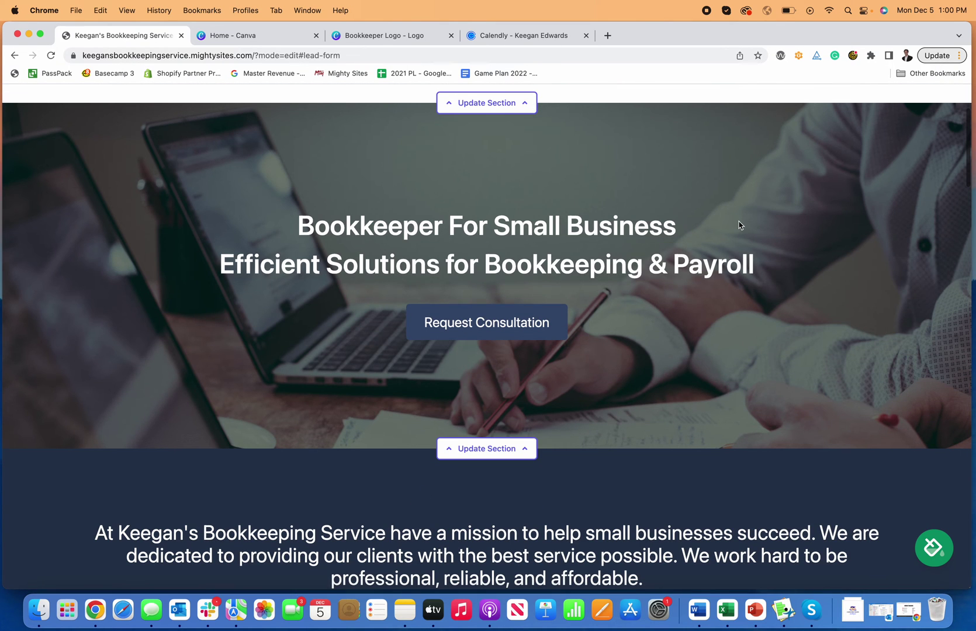
pyautogui.scroll(3, 735, 223)
pyautogui.scroll(-8, 780, 272)
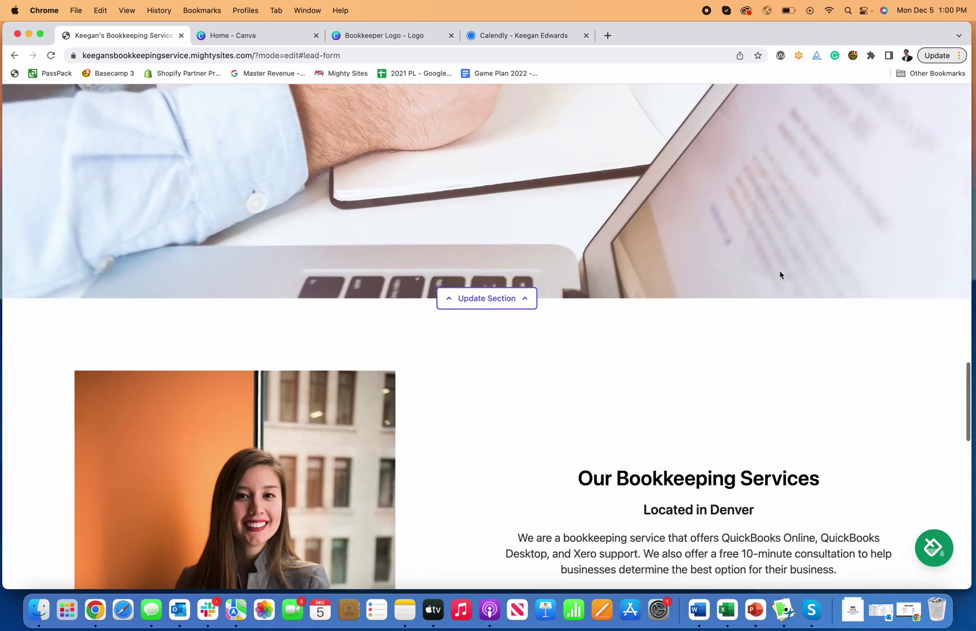
pyautogui.scroll(-15, 780, 275)
pyautogui.scroll(1, 724, 251)
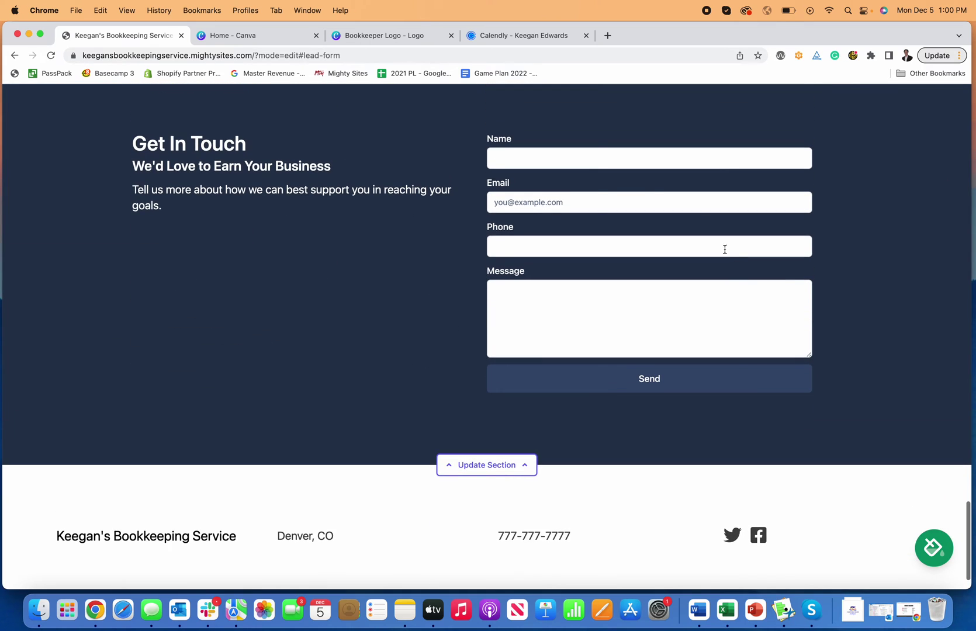
pyautogui.scroll(2, 596, 275)
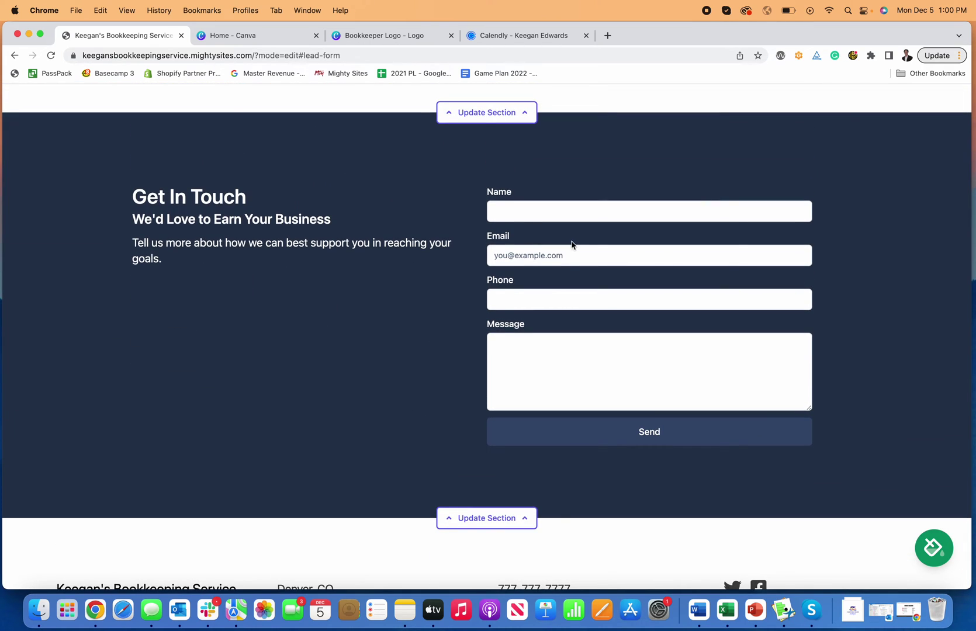
# - Submit a test lead with name, email, phone and message 'I am interested in bookkeeping services'
pyautogui.click(507, 208)
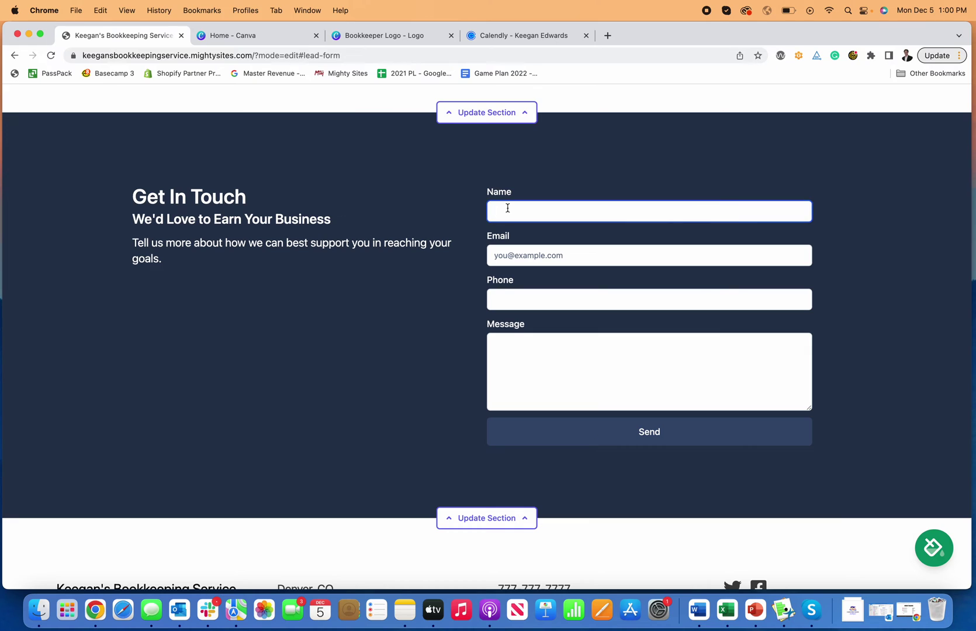
pyautogui.click(512, 250)
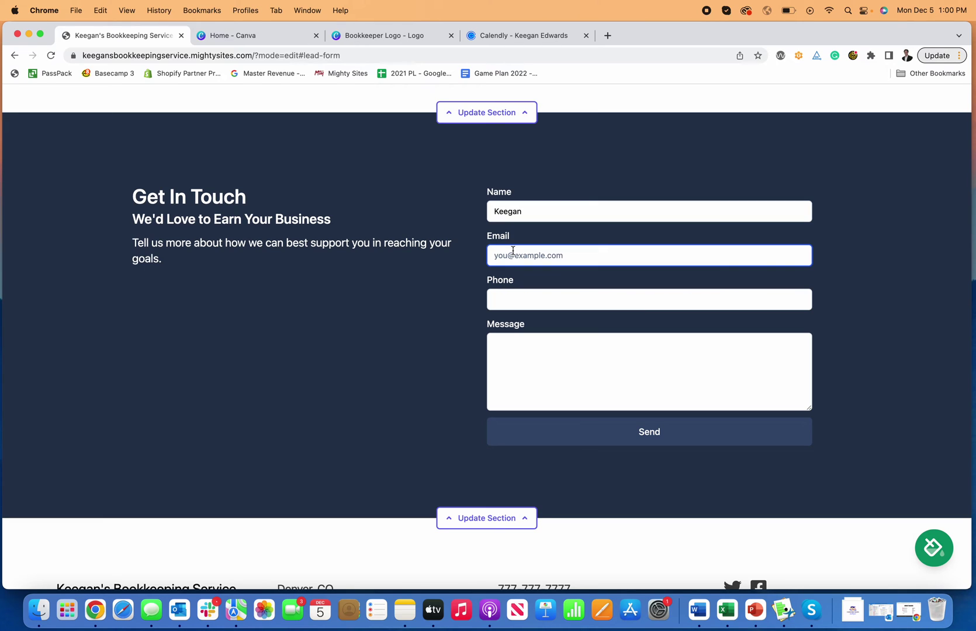
pyautogui.press('Tab')
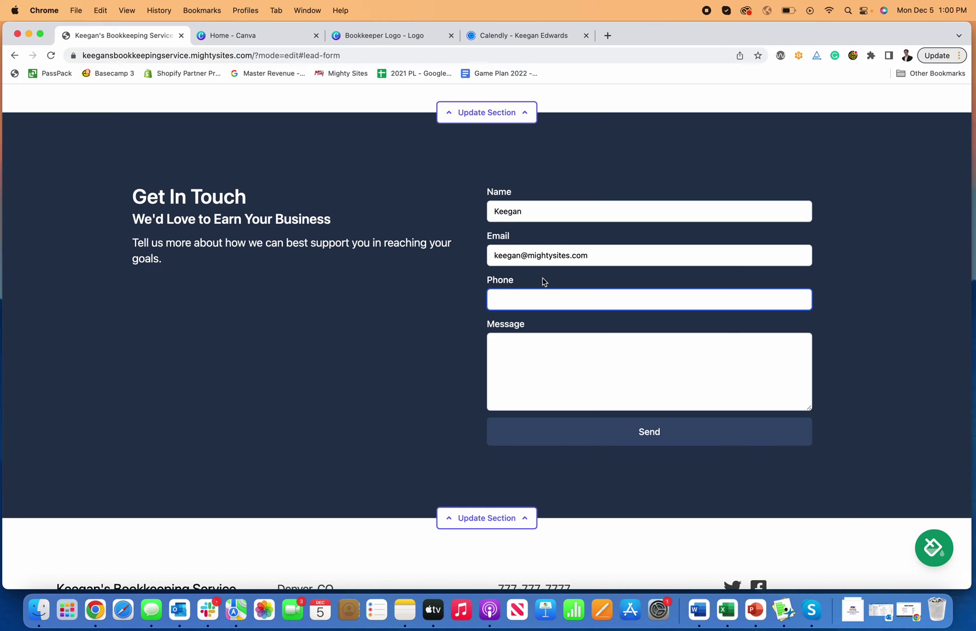
pyautogui.write('777-777-7777')
pyautogui.click(547, 340)
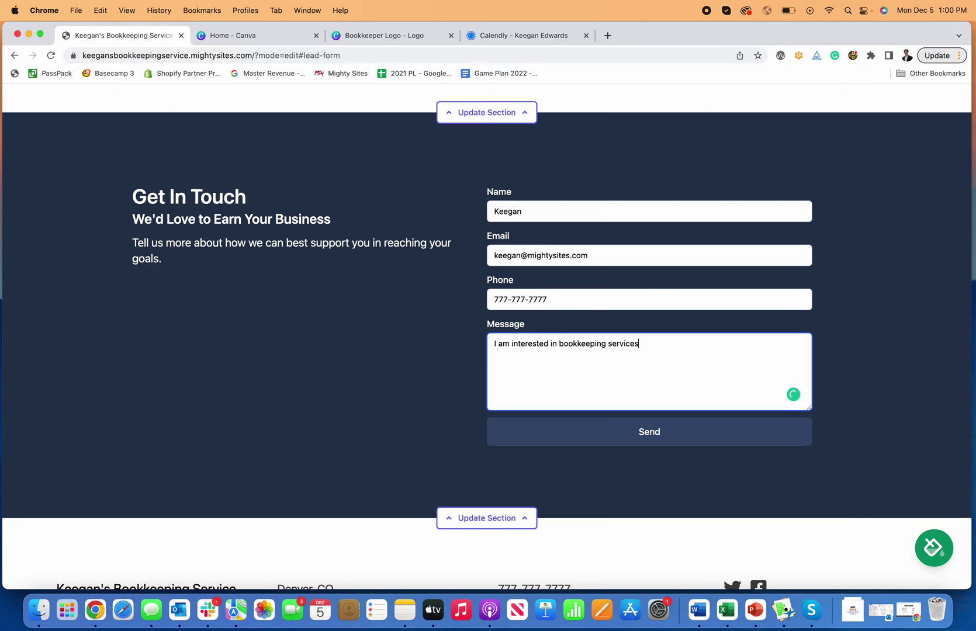
pyautogui.click(610, 431)
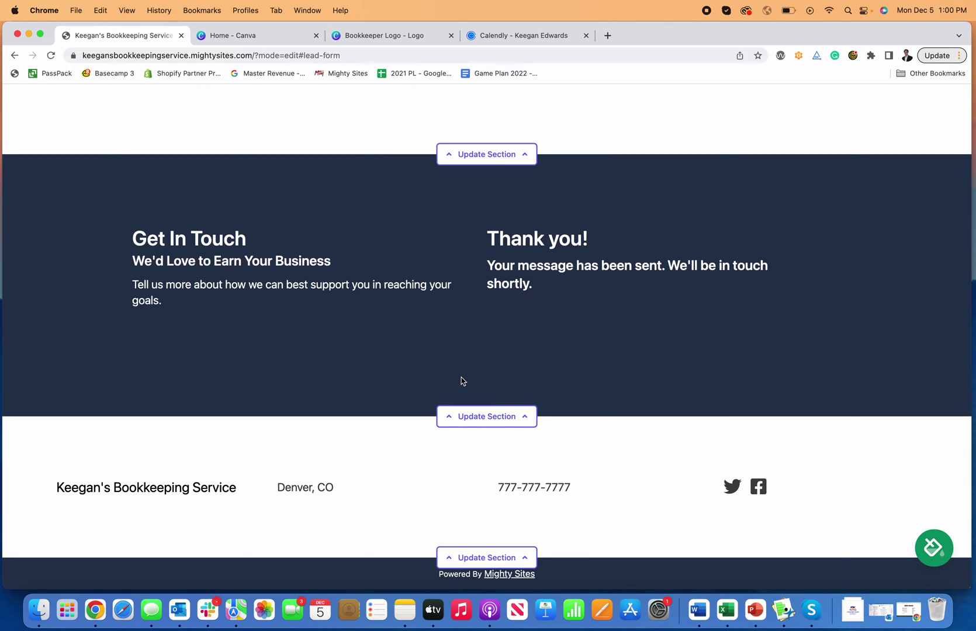
pyautogui.scroll(20, 462, 381)
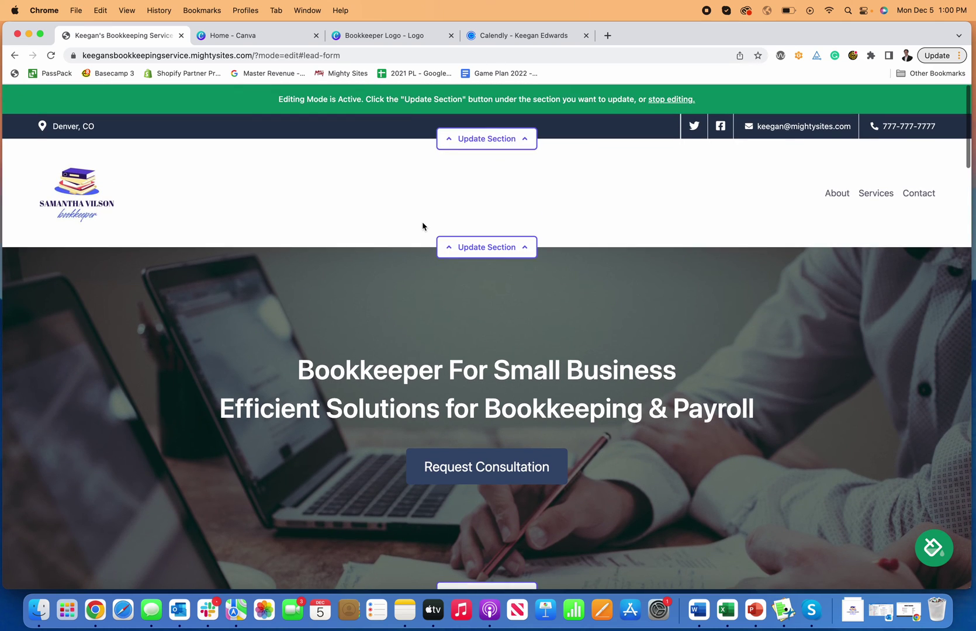
# - Exit editing mode, review the live site, and open the Site Dashboard showing 1 New Lead
pyautogui.click(664, 99)
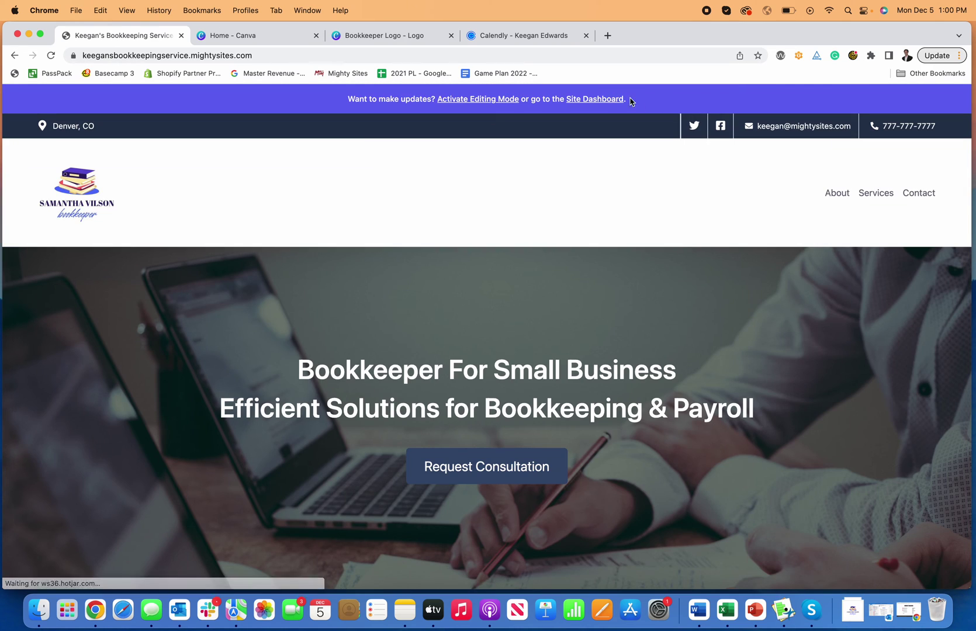
pyautogui.scroll(-15, 597, 270)
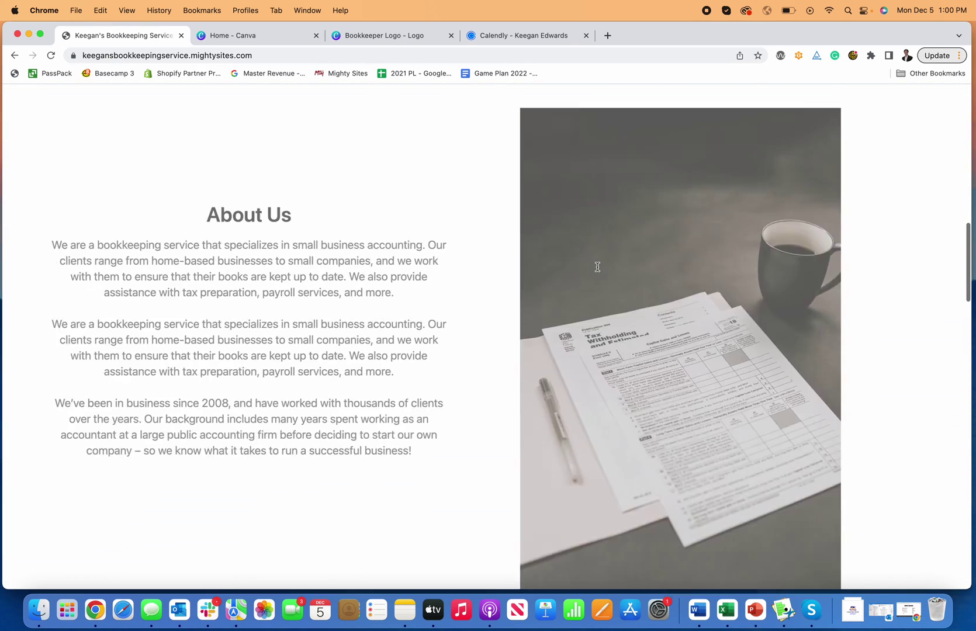
pyautogui.scroll(10, 597, 270)
pyautogui.scroll(10, 597, 270)
pyautogui.scroll(-2, 597, 270)
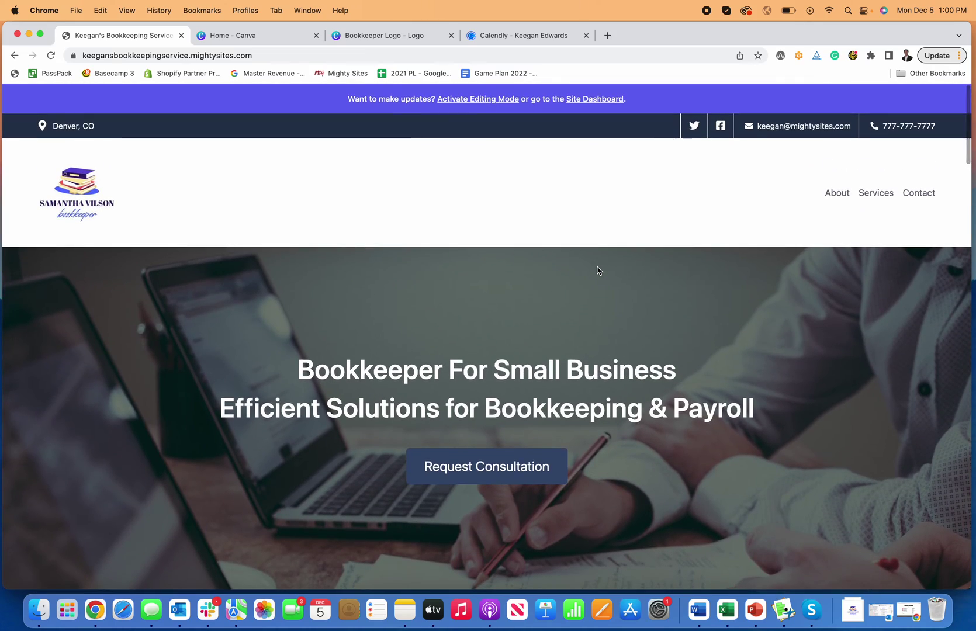
pyautogui.scroll(-15, 597, 270)
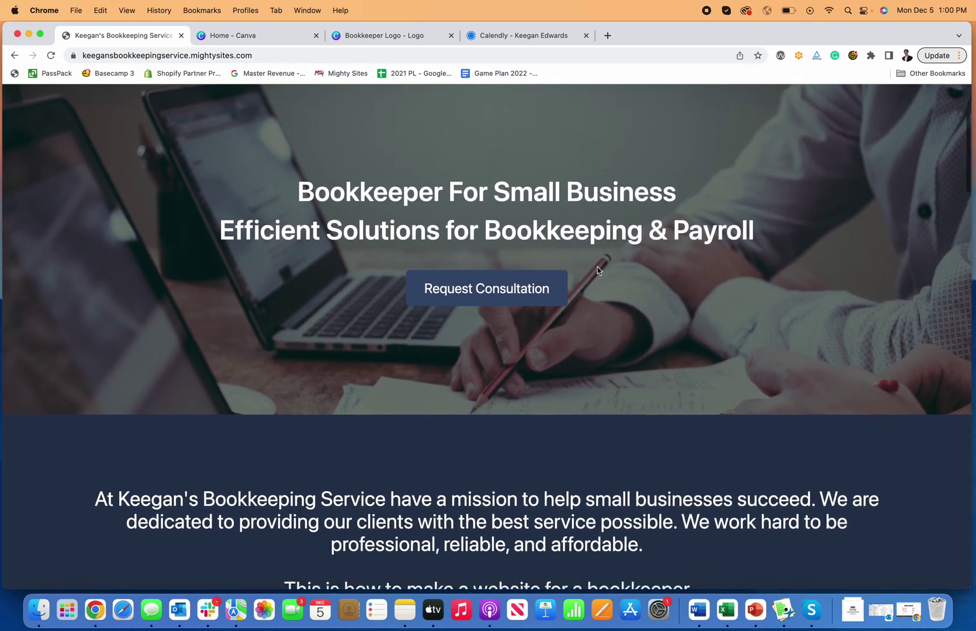
pyautogui.scroll(-20, 597, 270)
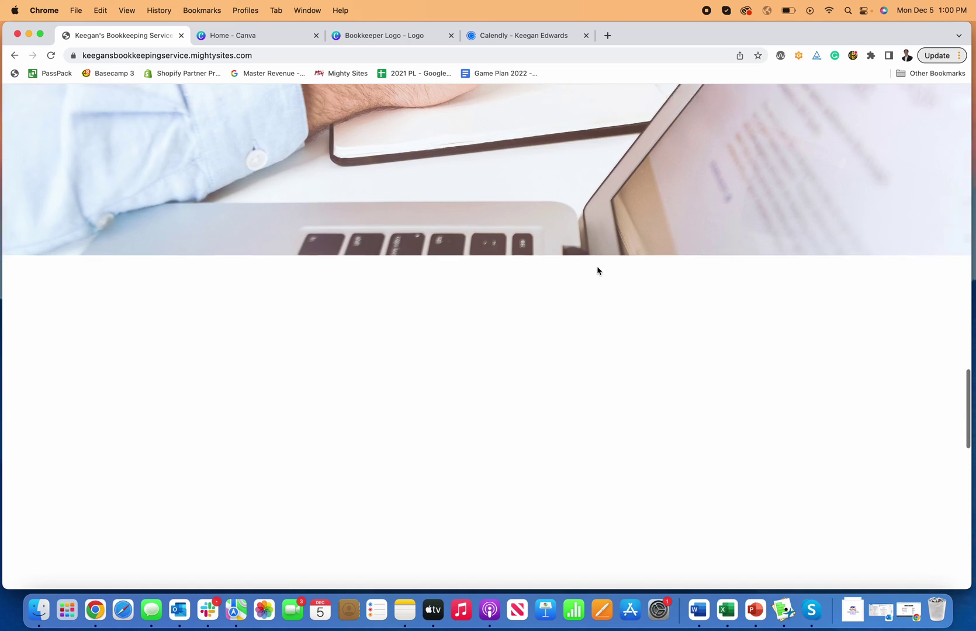
pyautogui.scroll(-5, 597, 270)
pyautogui.scroll(20, 597, 270)
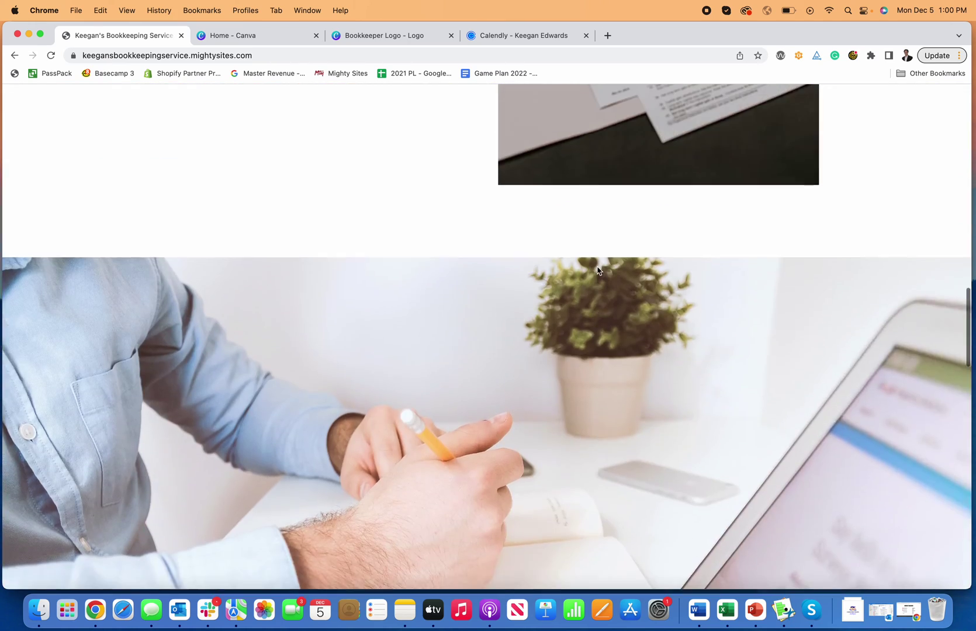
pyautogui.click(595, 100)
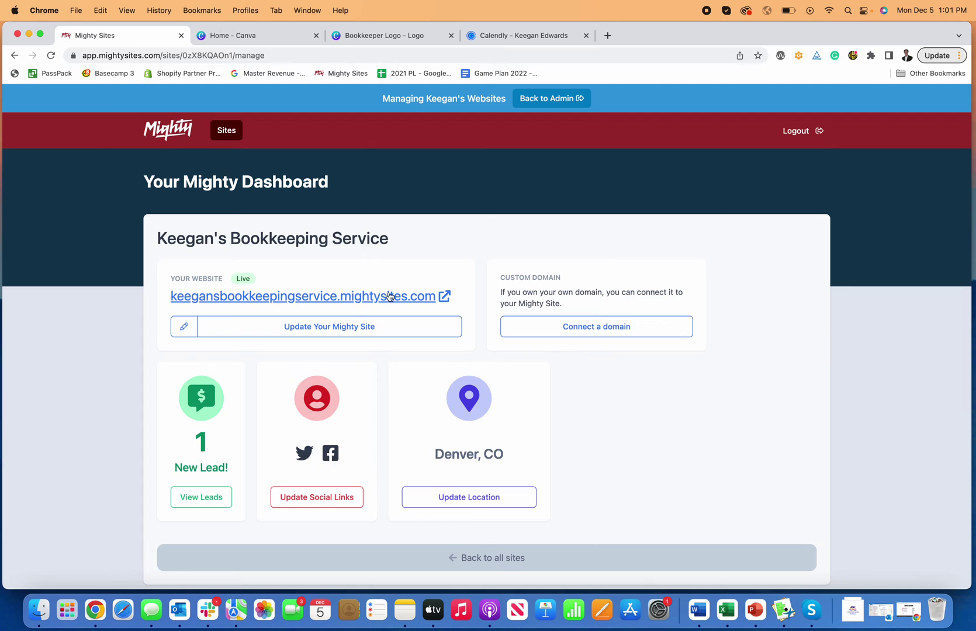
# - Open the Leads list, view the test lead's details, then return to the website dashboard
pyautogui.click(205, 497)
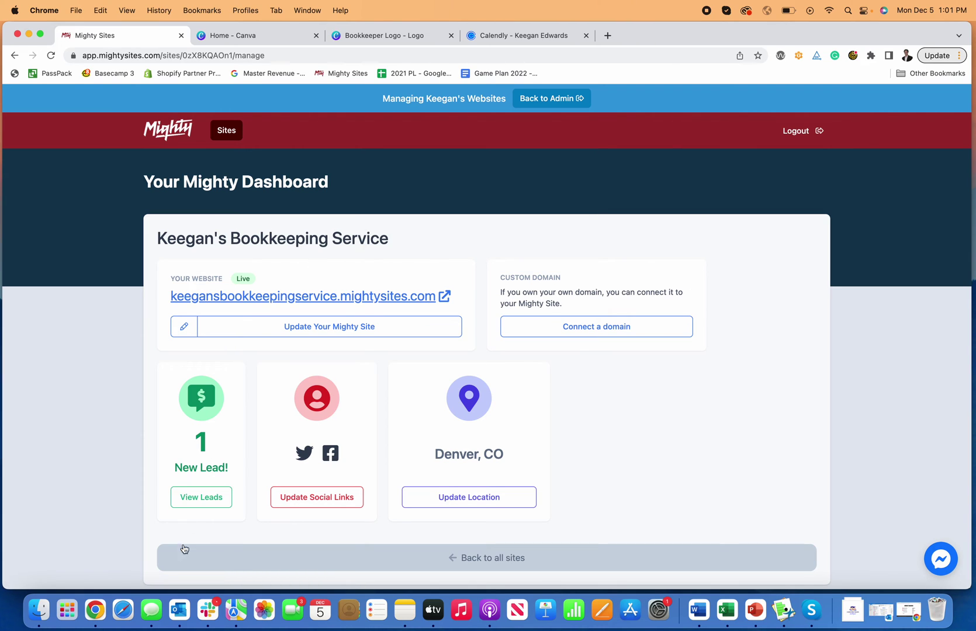
pyautogui.click(212, 502)
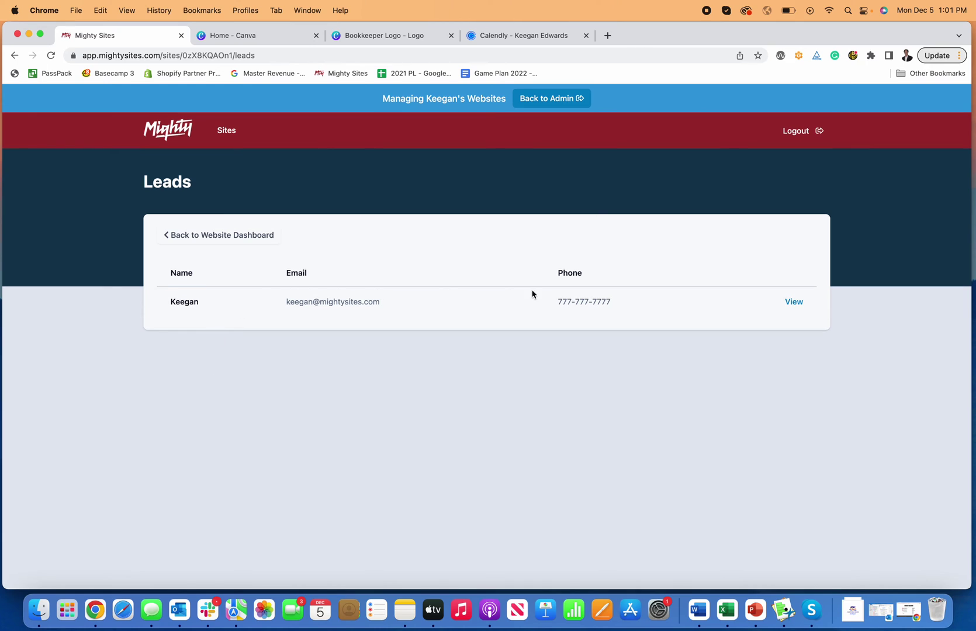
pyautogui.click(793, 302)
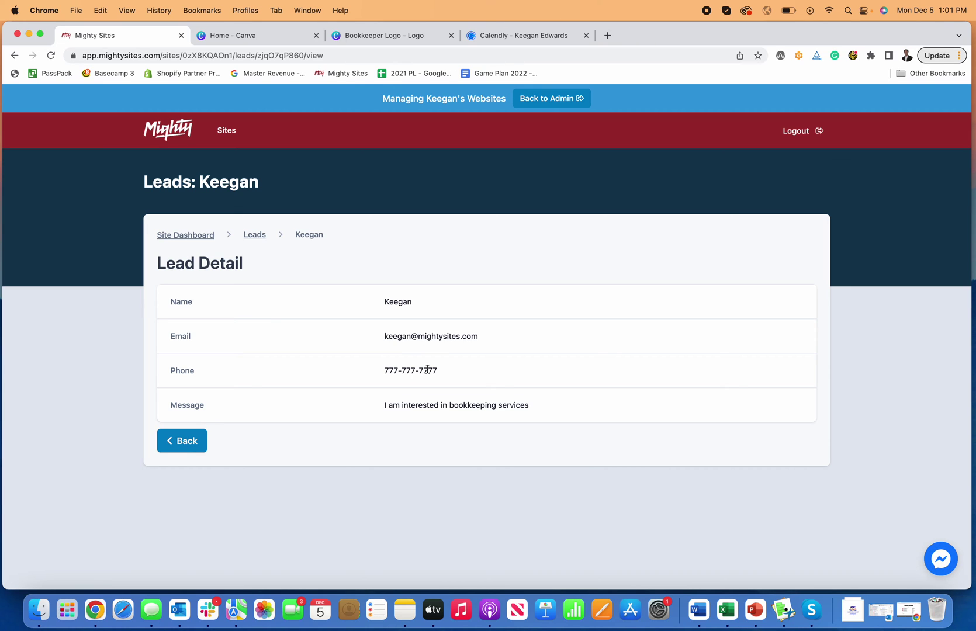
pyautogui.click(185, 440)
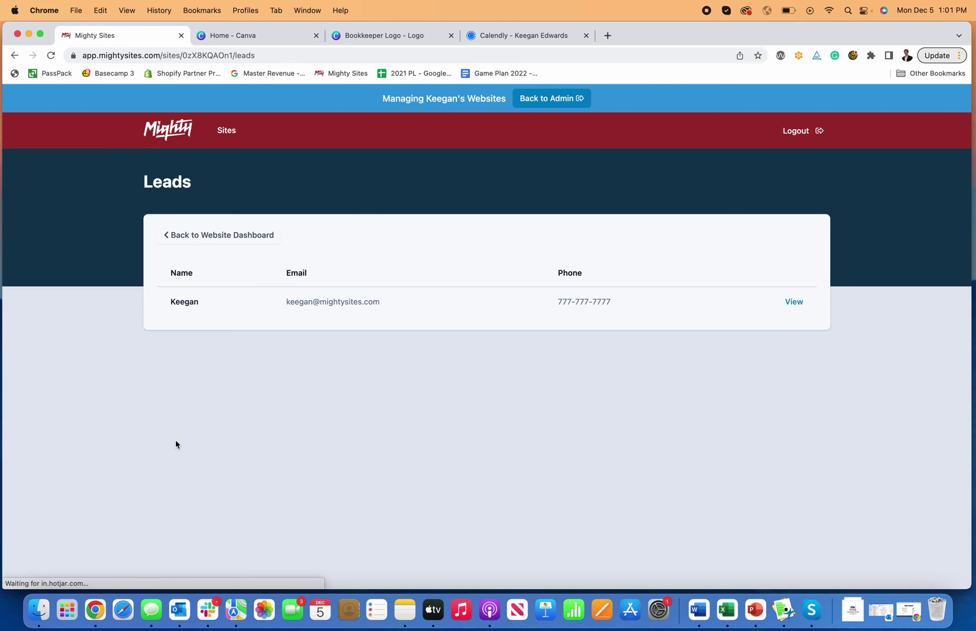
pyautogui.click(241, 244)
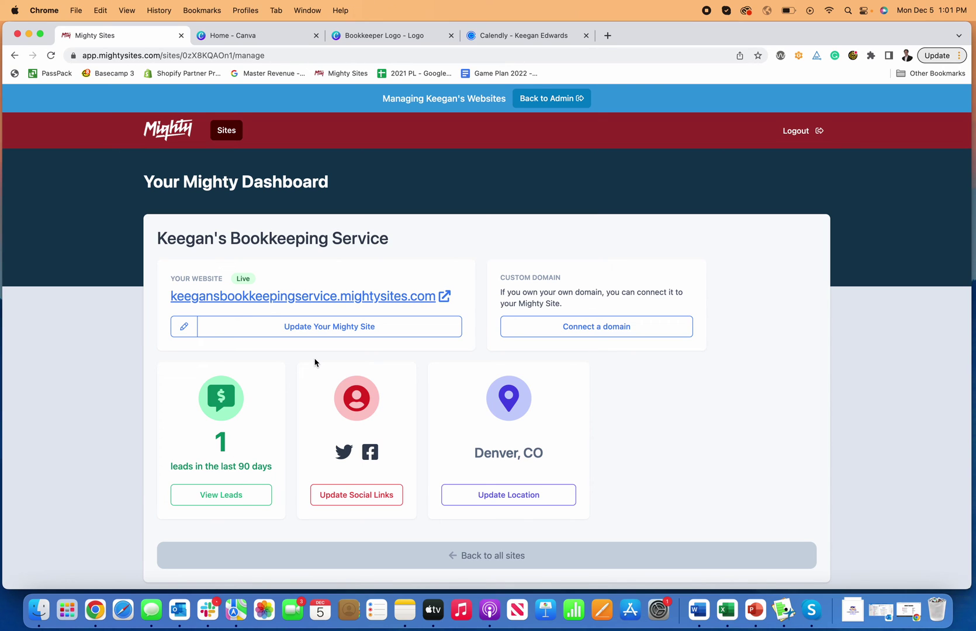
# - Enter site editing and preview the grey, pink/maroon, brown/cream and blue colour themes
pyautogui.click(329, 328)
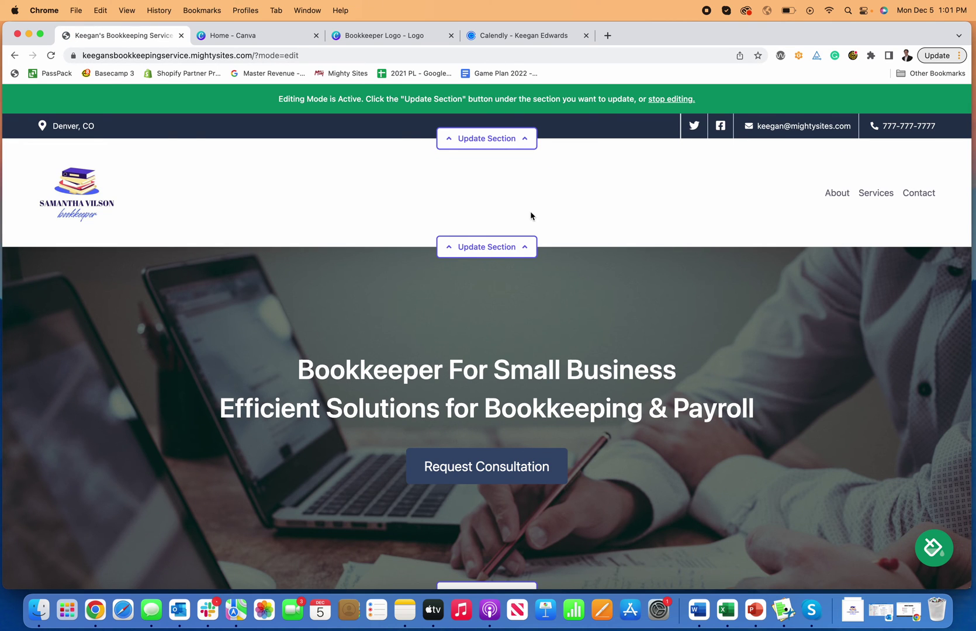
pyautogui.scroll(-8, 530, 215)
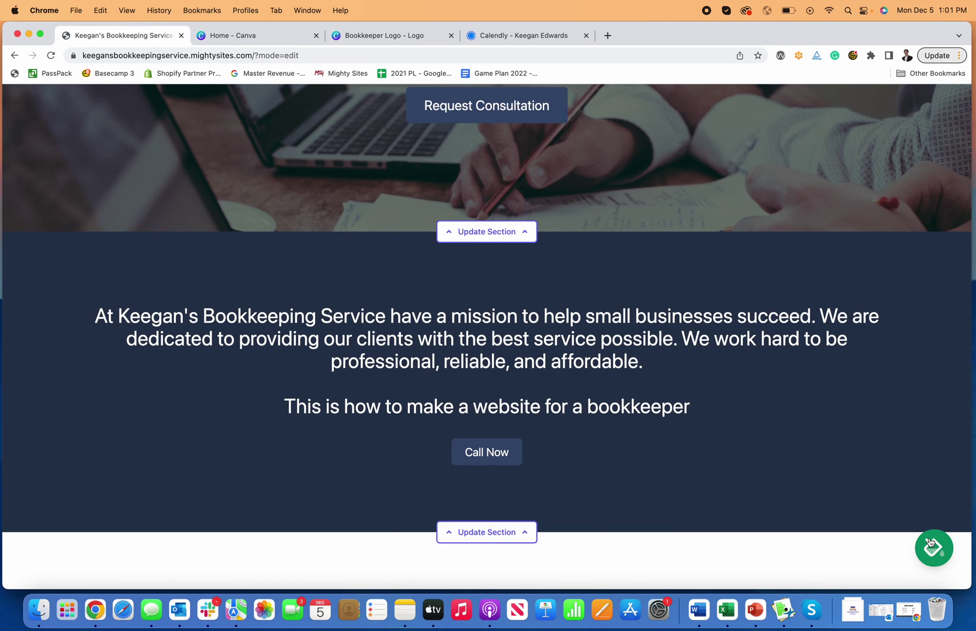
pyautogui.click(930, 543)
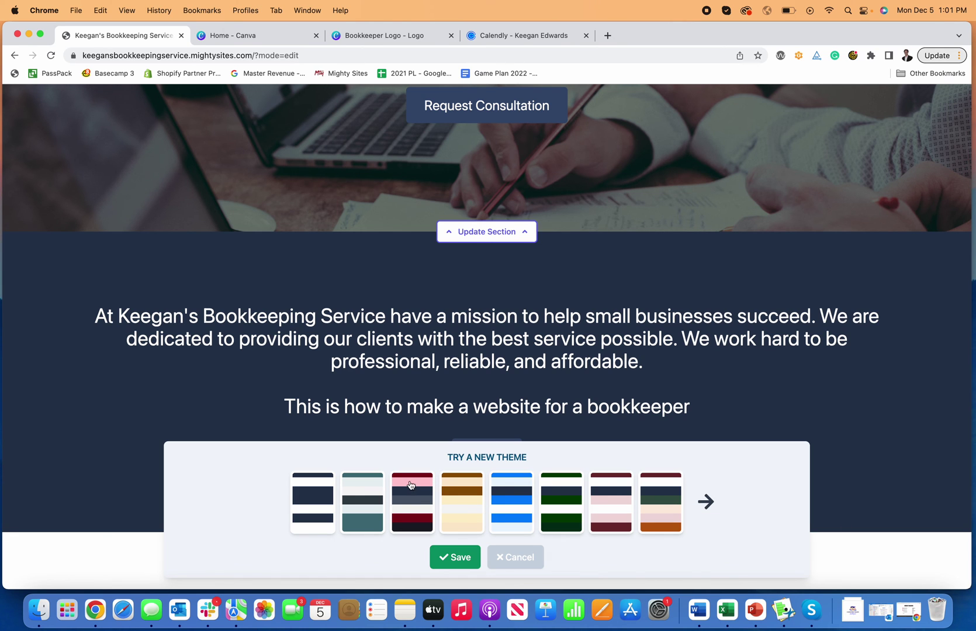
pyautogui.click(353, 497)
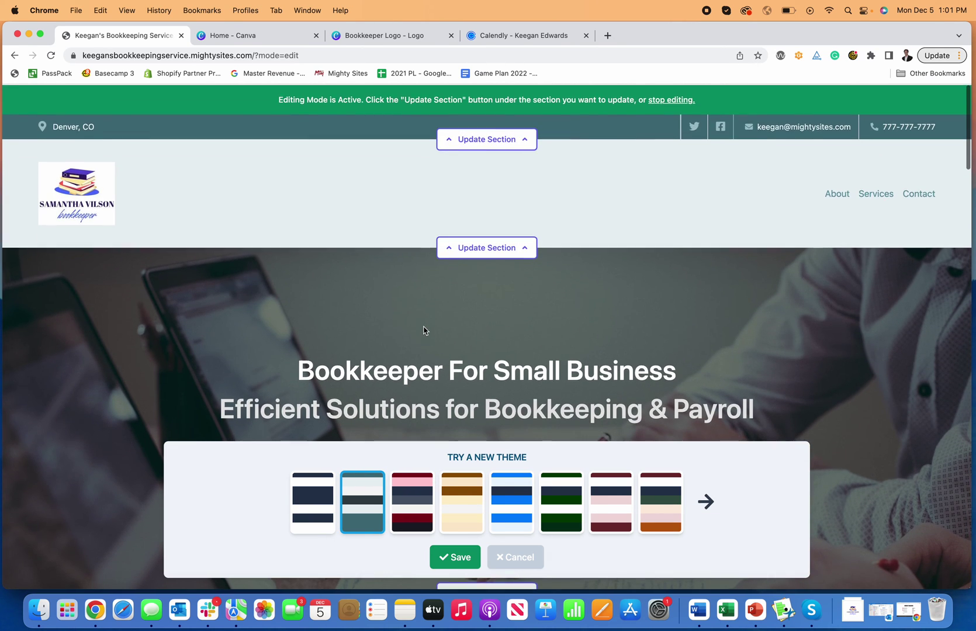
pyautogui.scroll(-10, 423, 326)
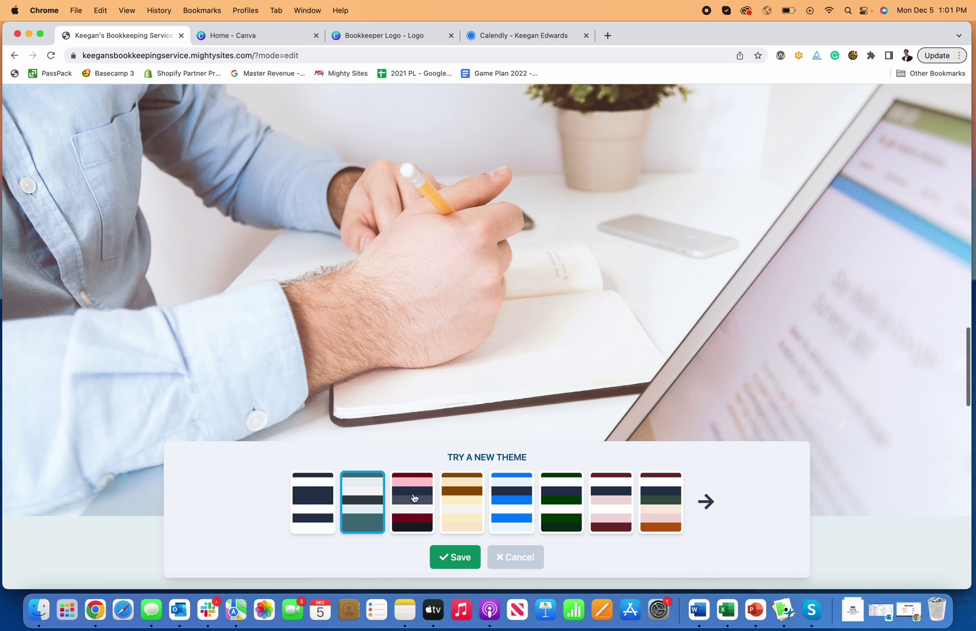
pyautogui.click(413, 498)
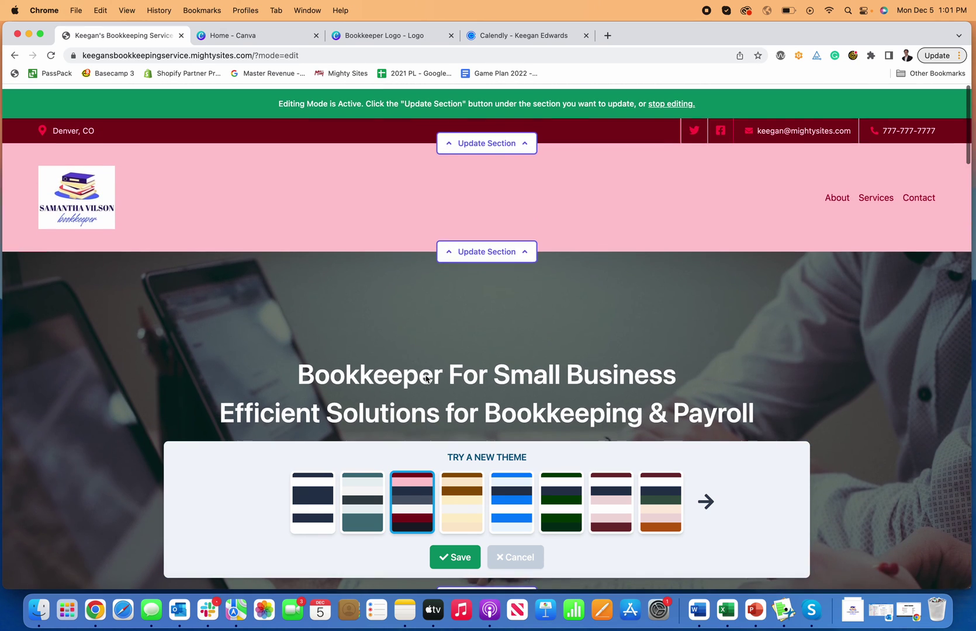
pyautogui.click(466, 514)
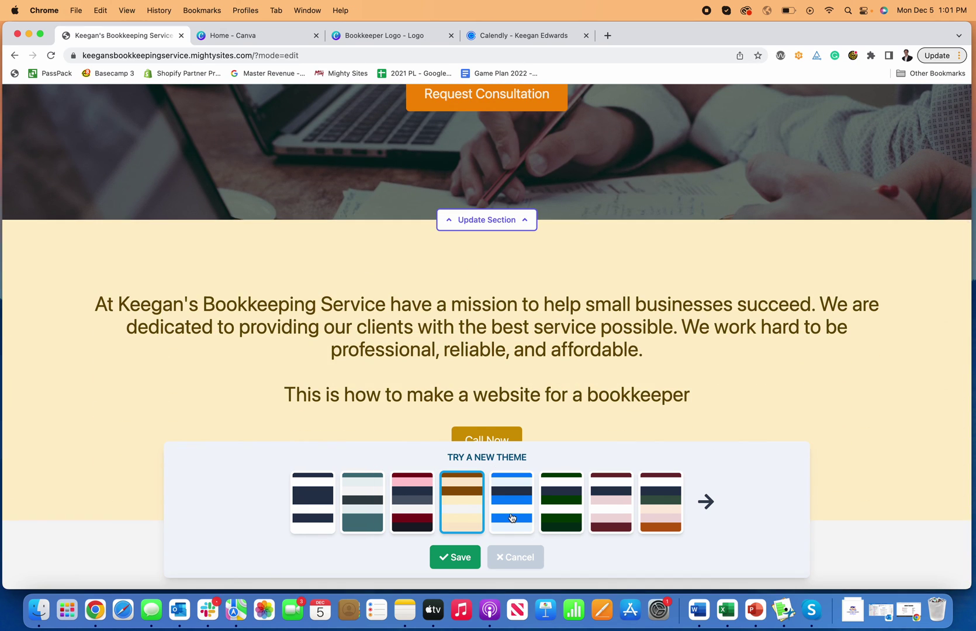
pyautogui.click(511, 518)
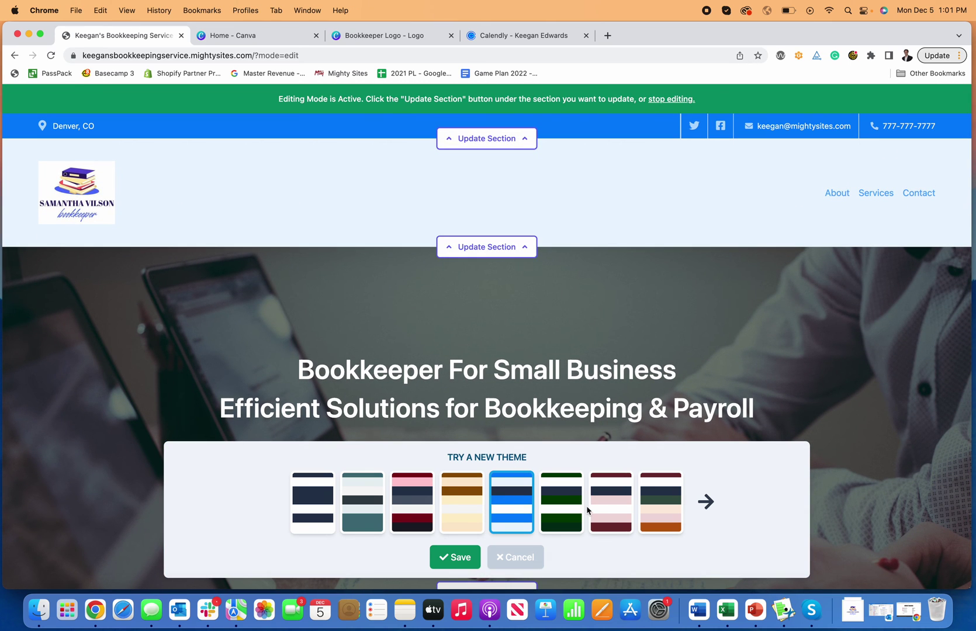
# - Apply the seventh maroon and pink theme and save it
pyautogui.click(615, 509)
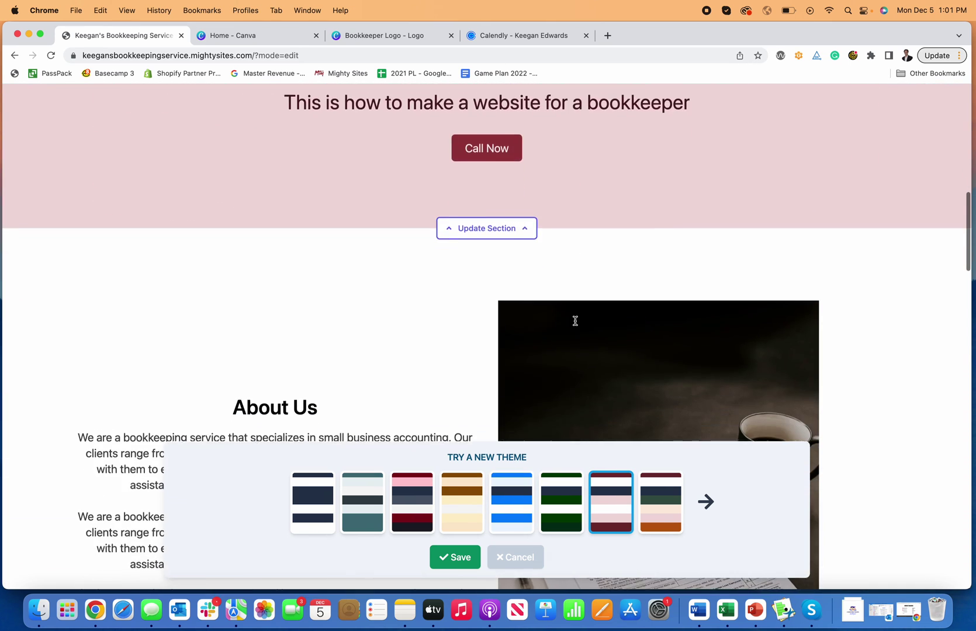
pyautogui.scroll(-20, 575, 321)
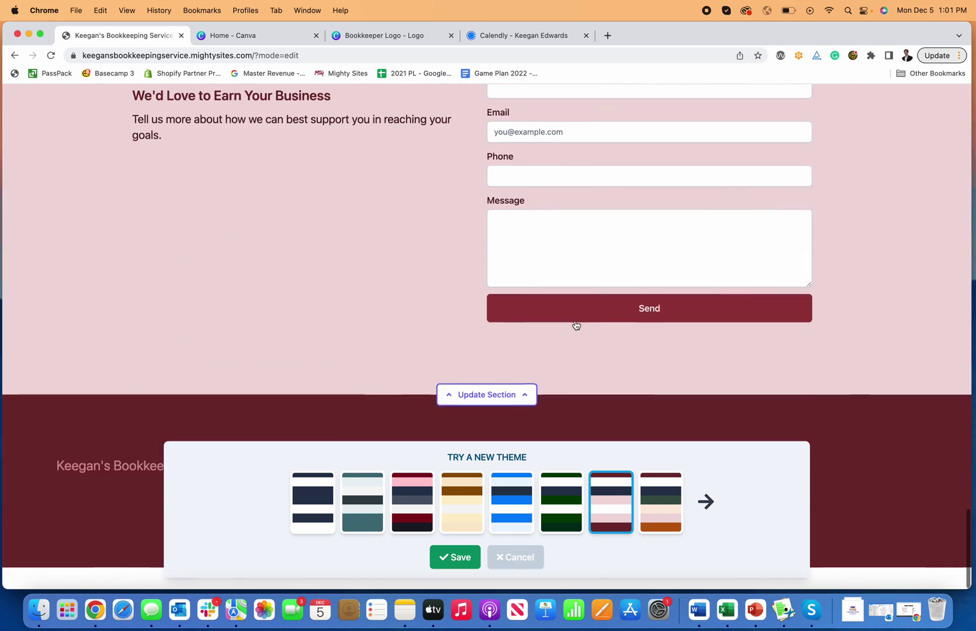
pyautogui.scroll(15, 575, 325)
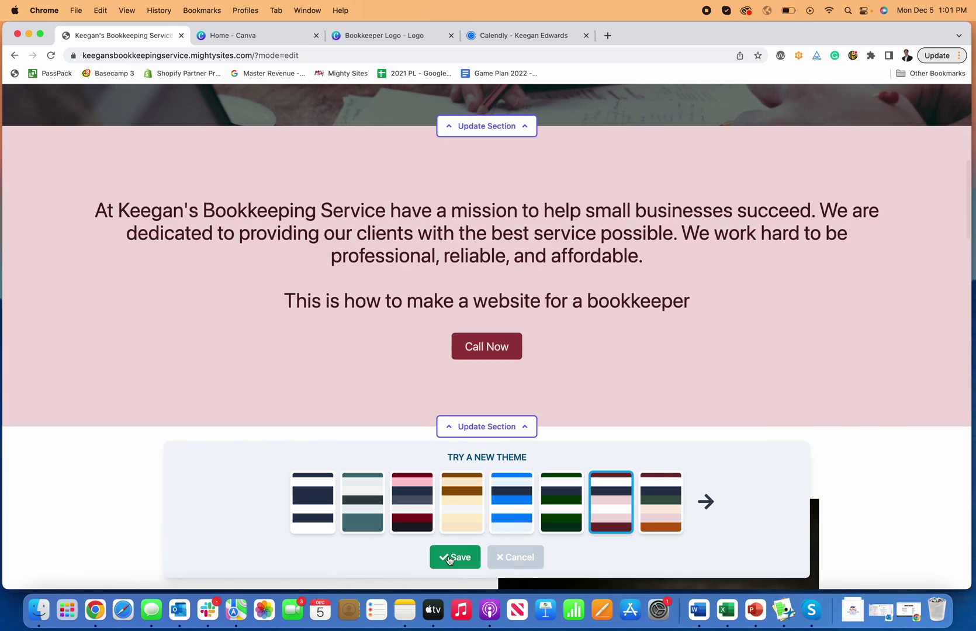
pyautogui.click(452, 557)
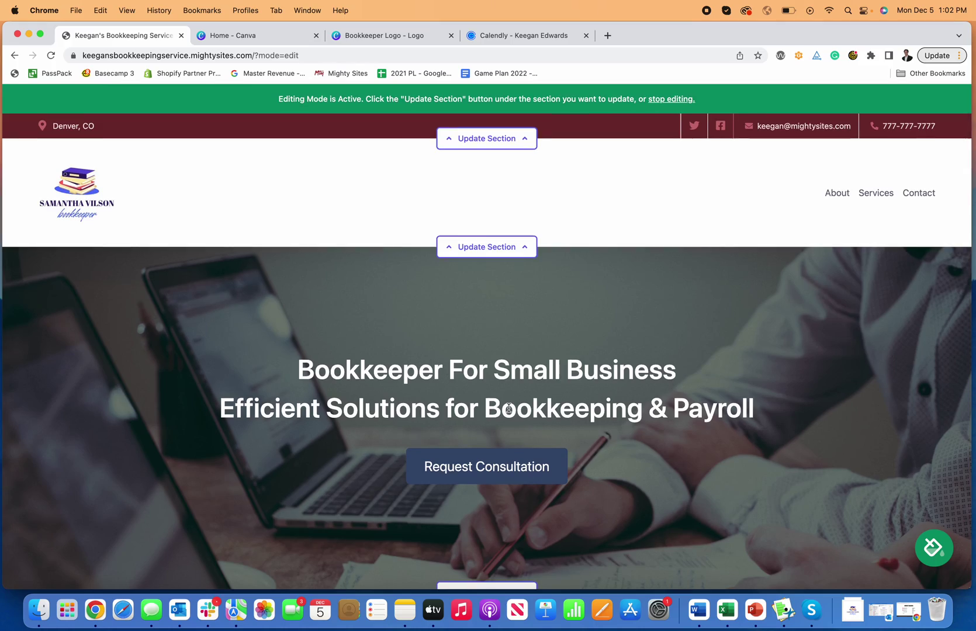
# - Reopen the colour theme picker and page through more theme choices before cancelling
pyautogui.scroll(-20, 508, 409)
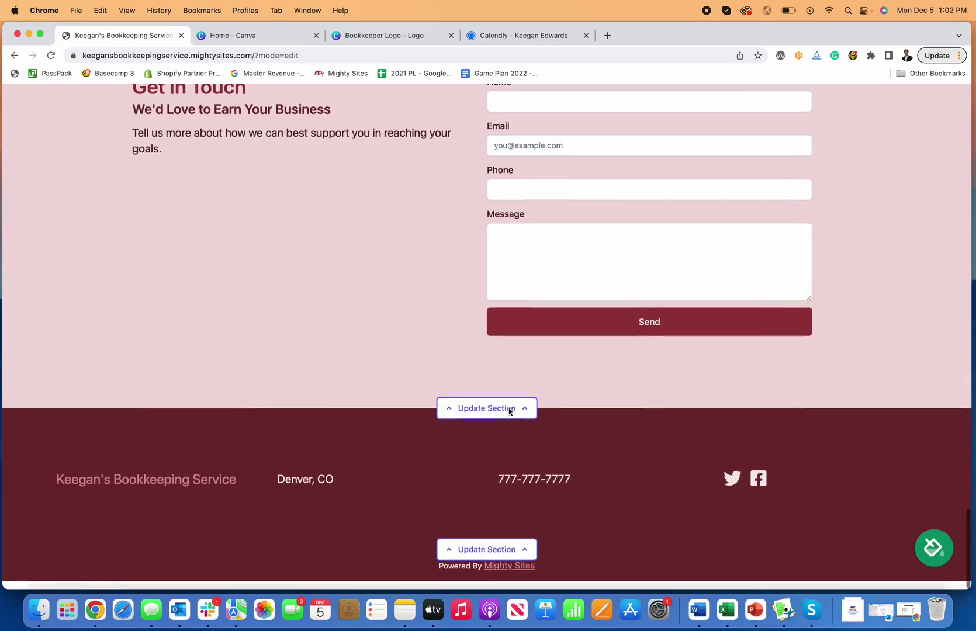
pyautogui.scroll(20, 655, 450)
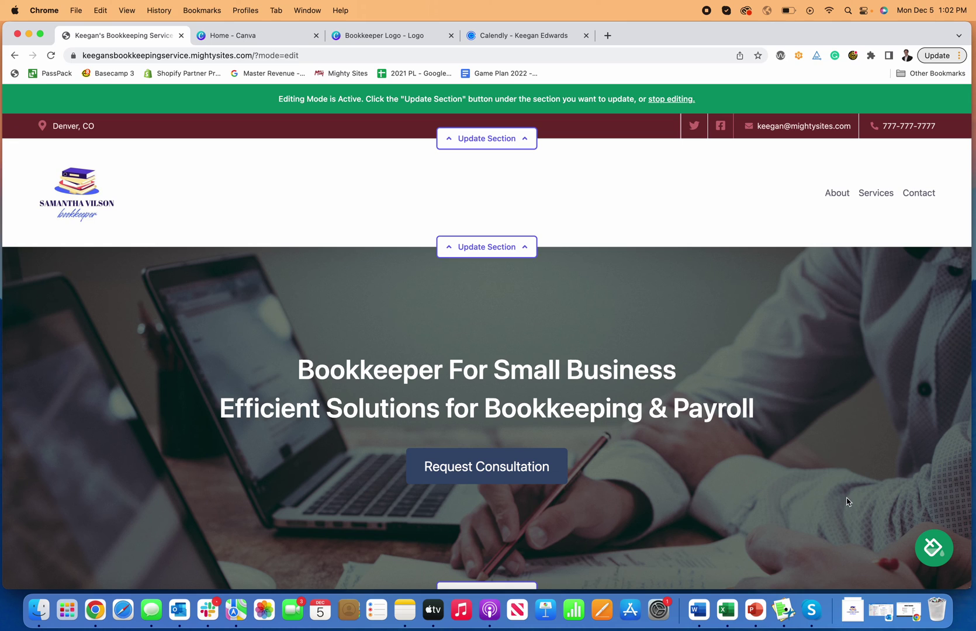
pyautogui.click(941, 561)
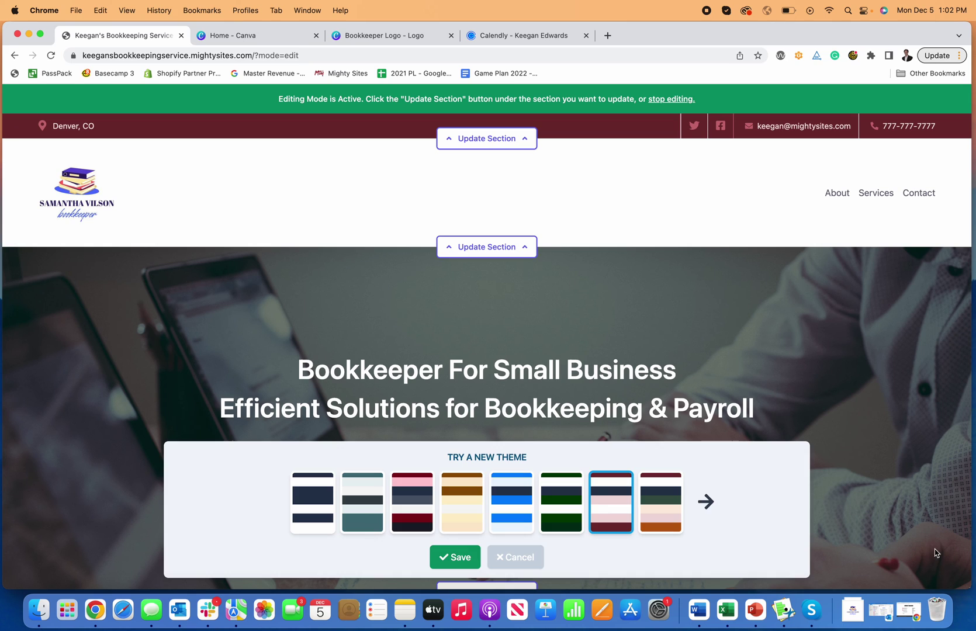
pyautogui.click(706, 501)
pyautogui.click(531, 556)
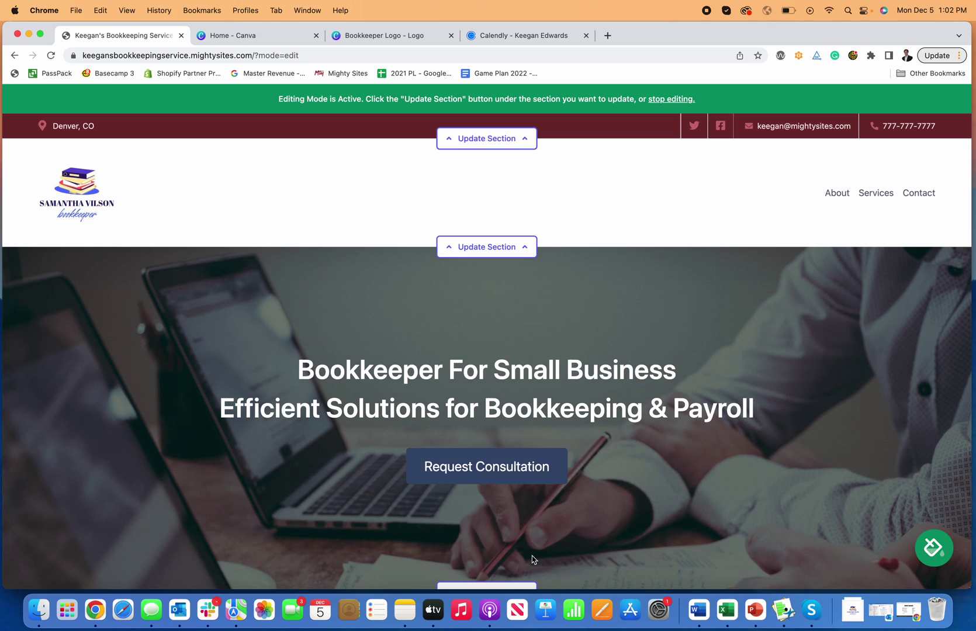
# - Stop editing the website and return to its Site Dashboard
pyautogui.scroll(-20, 583, 365)
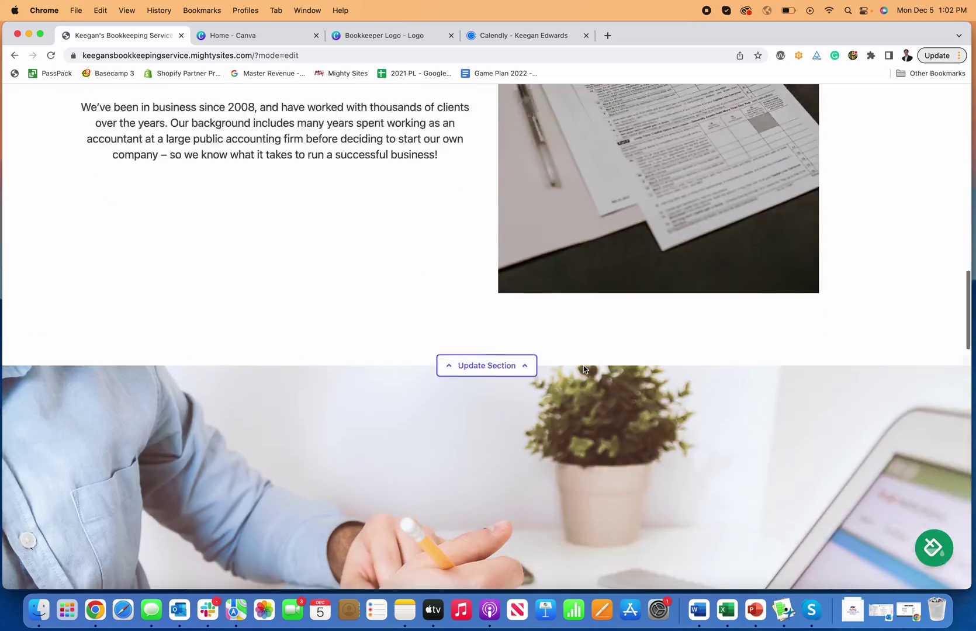
pyautogui.scroll(-15, 583, 369)
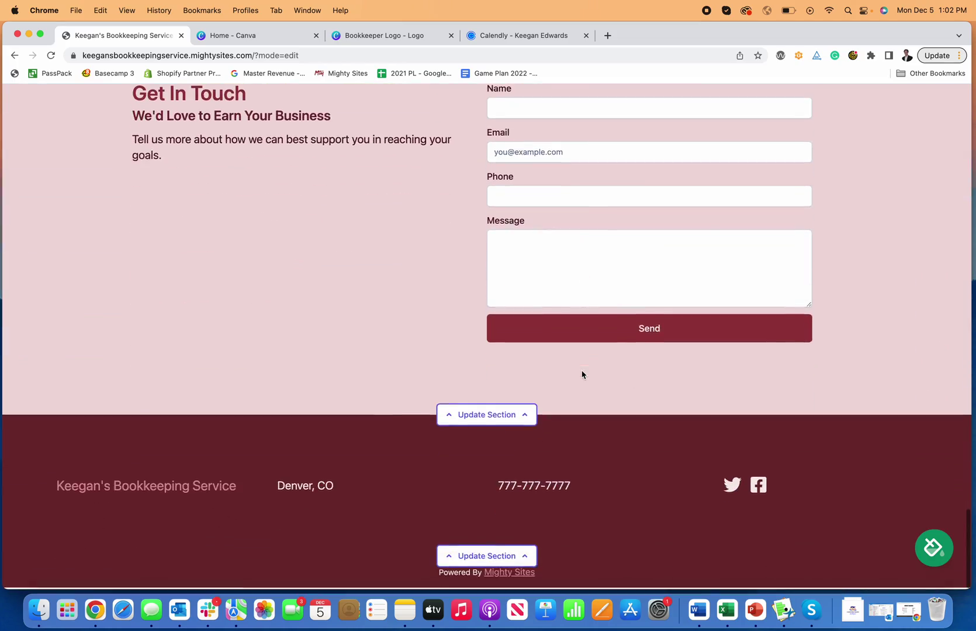
pyautogui.scroll(10, 582, 371)
pyautogui.scroll(20, 582, 374)
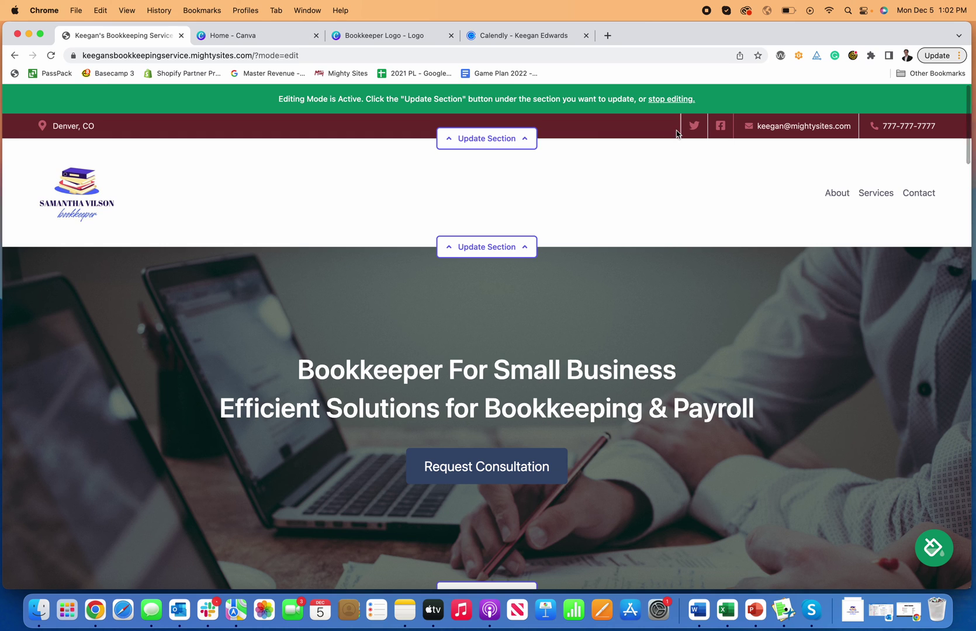
pyautogui.click(665, 99)
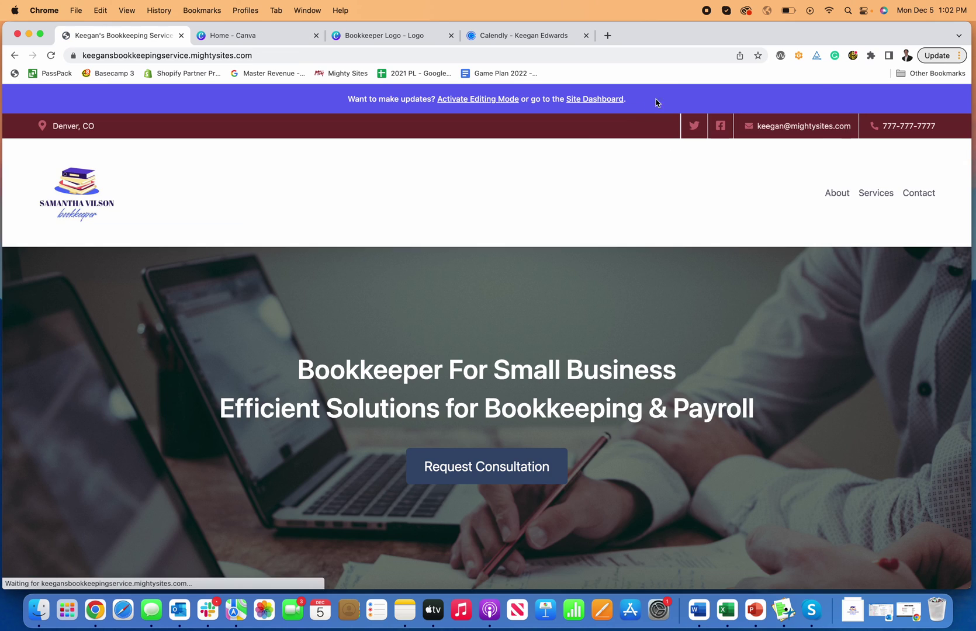
pyautogui.click(583, 100)
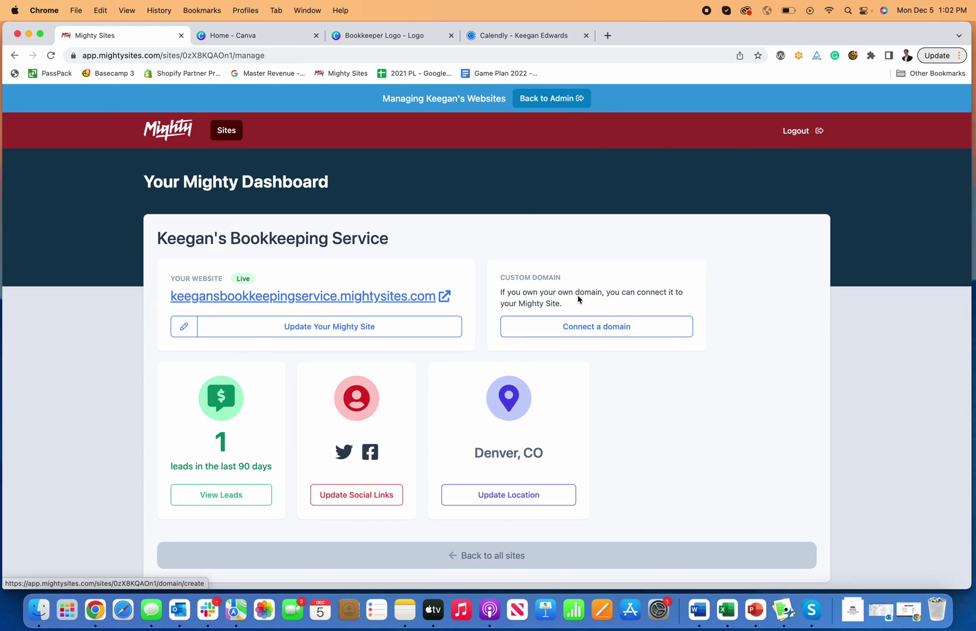
pyautogui.click(566, 325)
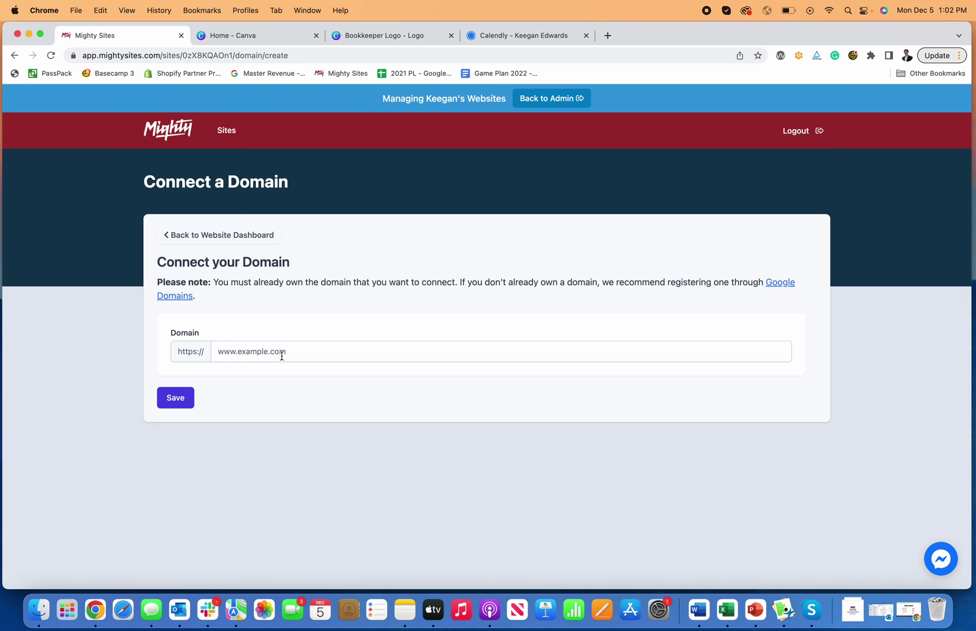
pyautogui.click(74, 57)
pyautogui.click(43, 246)
pyautogui.click(201, 235)
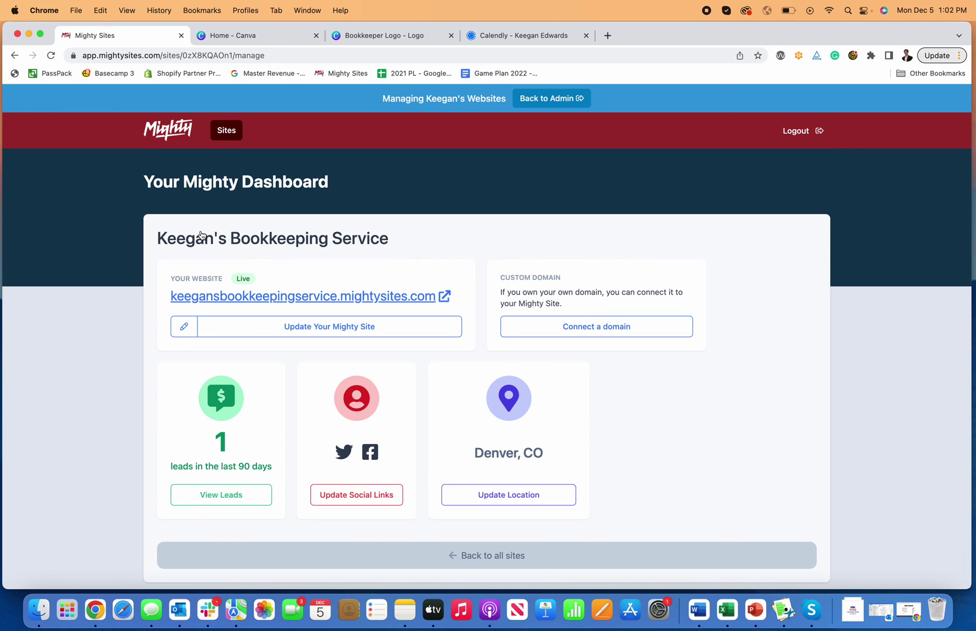